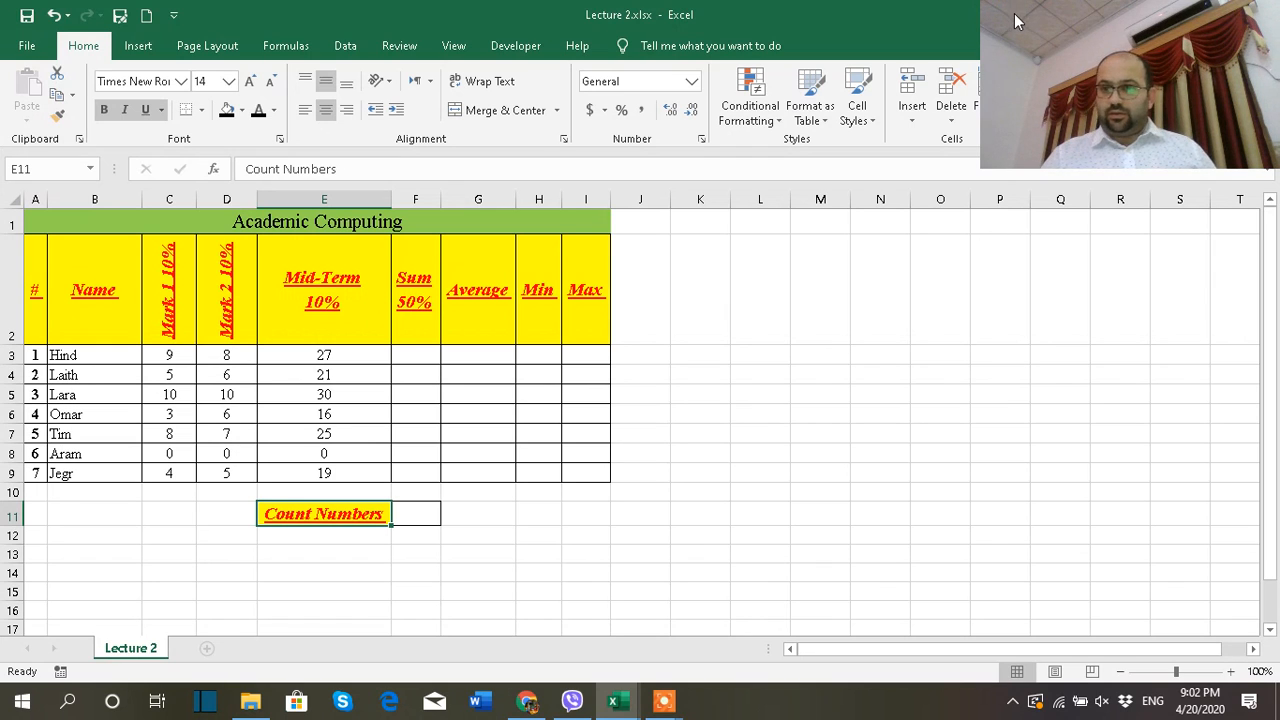
drag(1022, 8, 1002, 292)
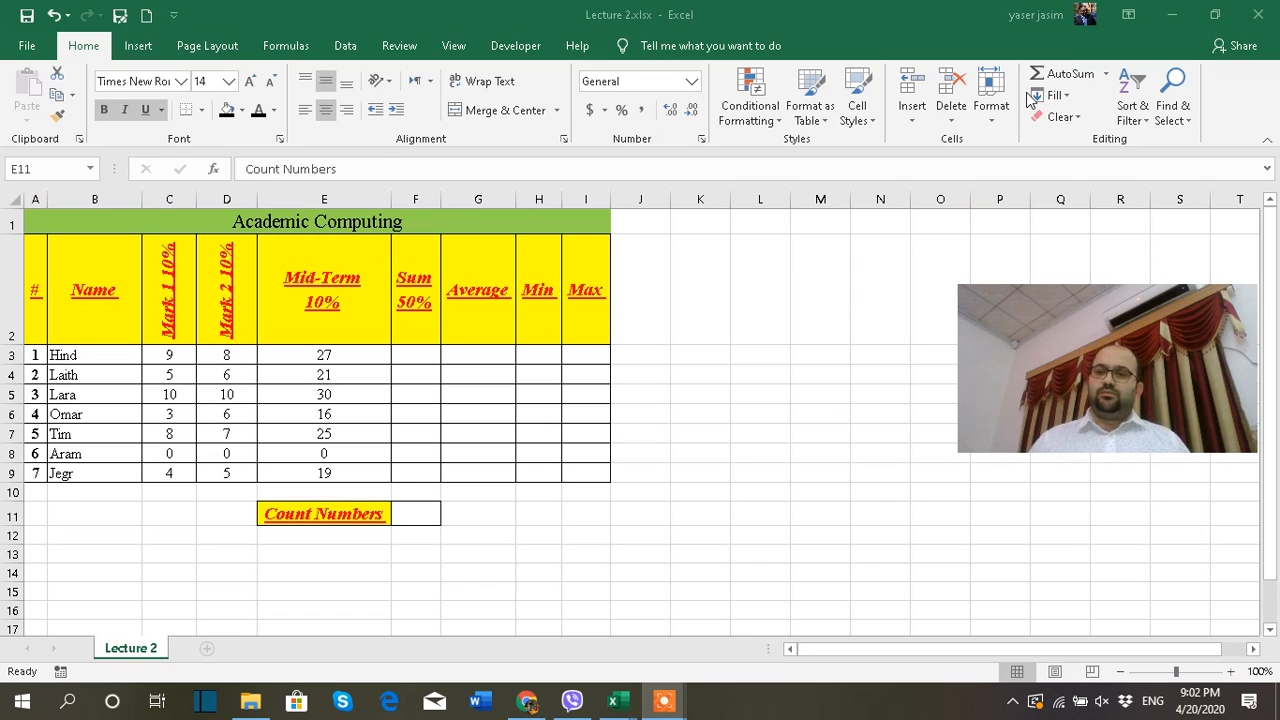
click(1110, 78)
click(1106, 74)
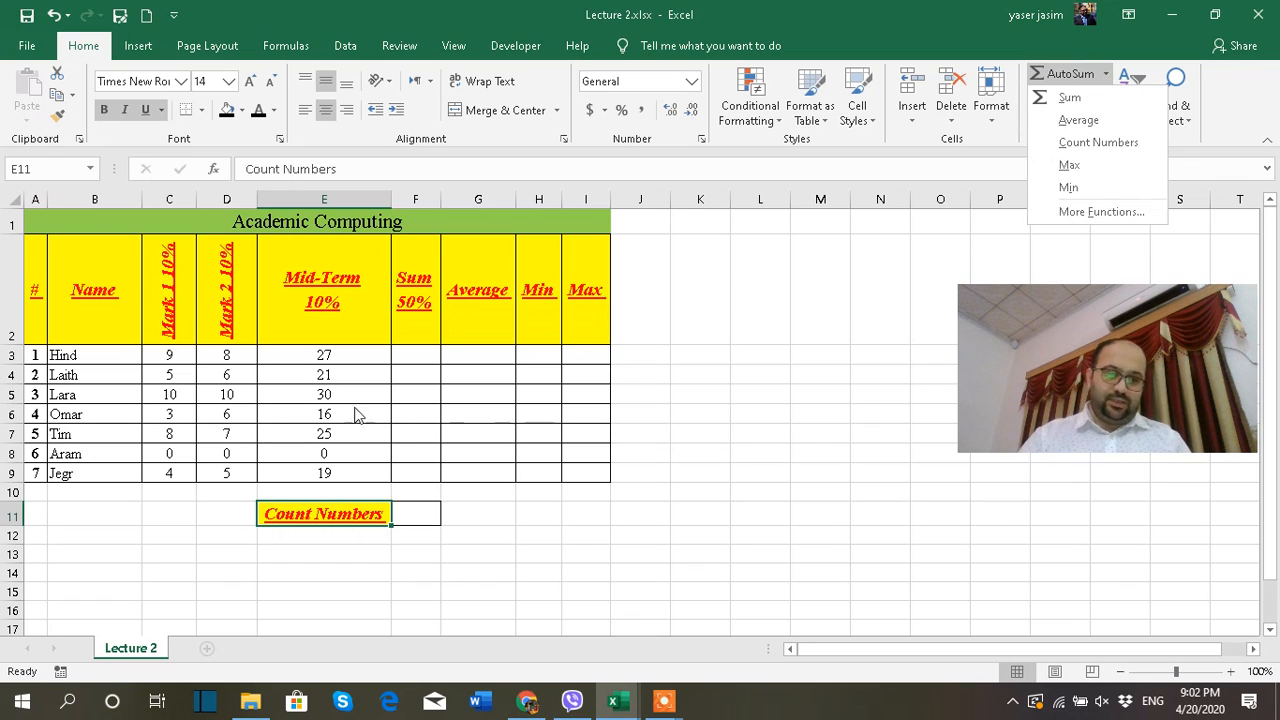
click(709, 424)
click(710, 422)
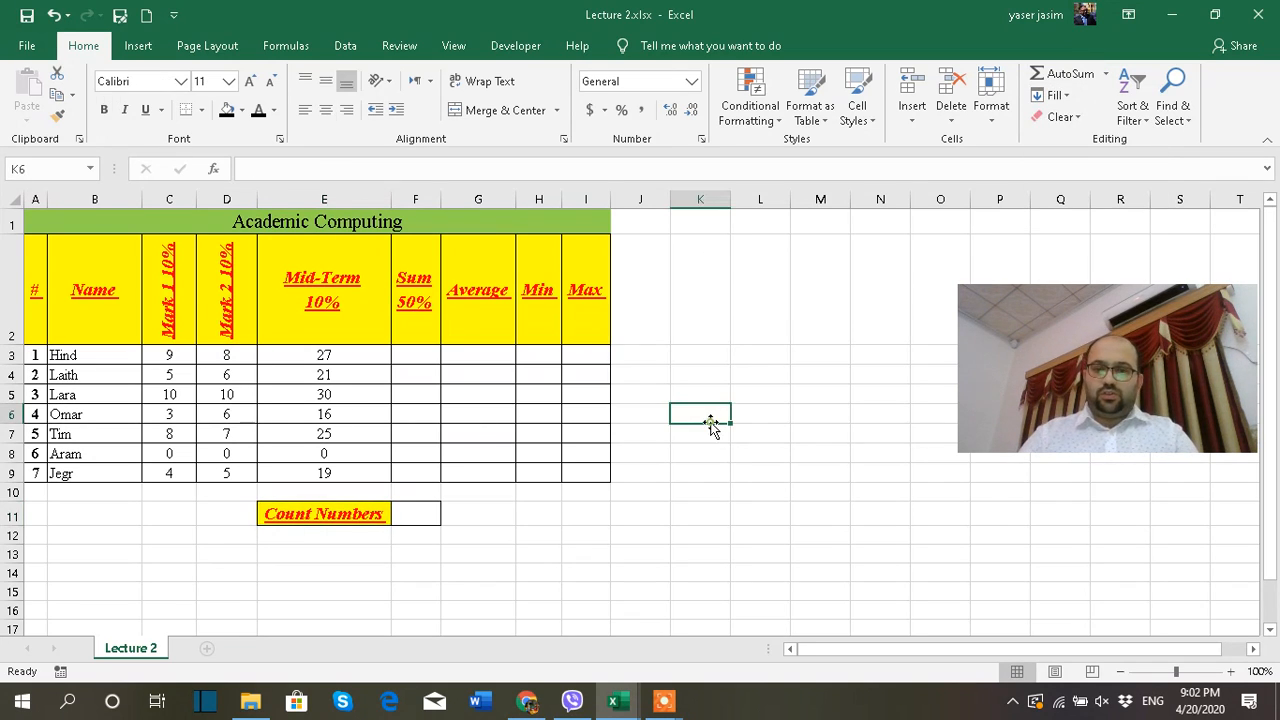
Switch to the Lecture 3 workbook and examine its arithmetic operator headings (+), (-), (*), (/) and (^)
click(617, 700)
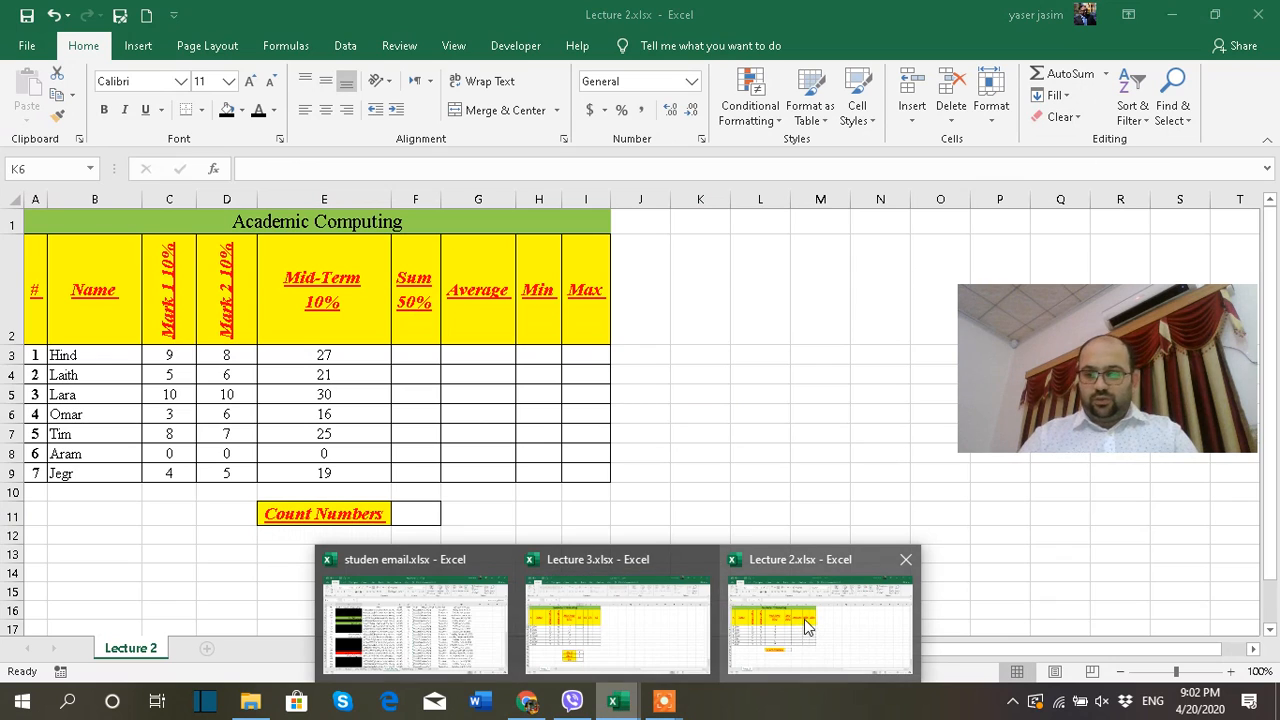
click(665, 632)
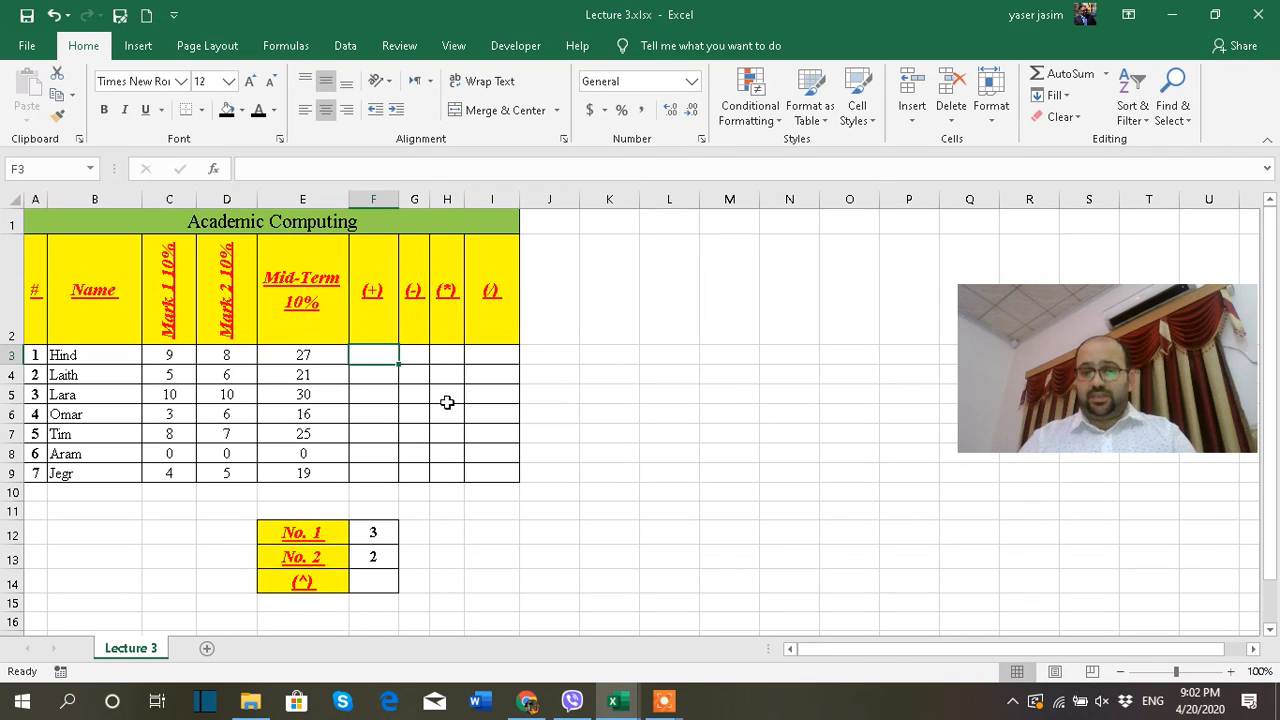
click(373, 311)
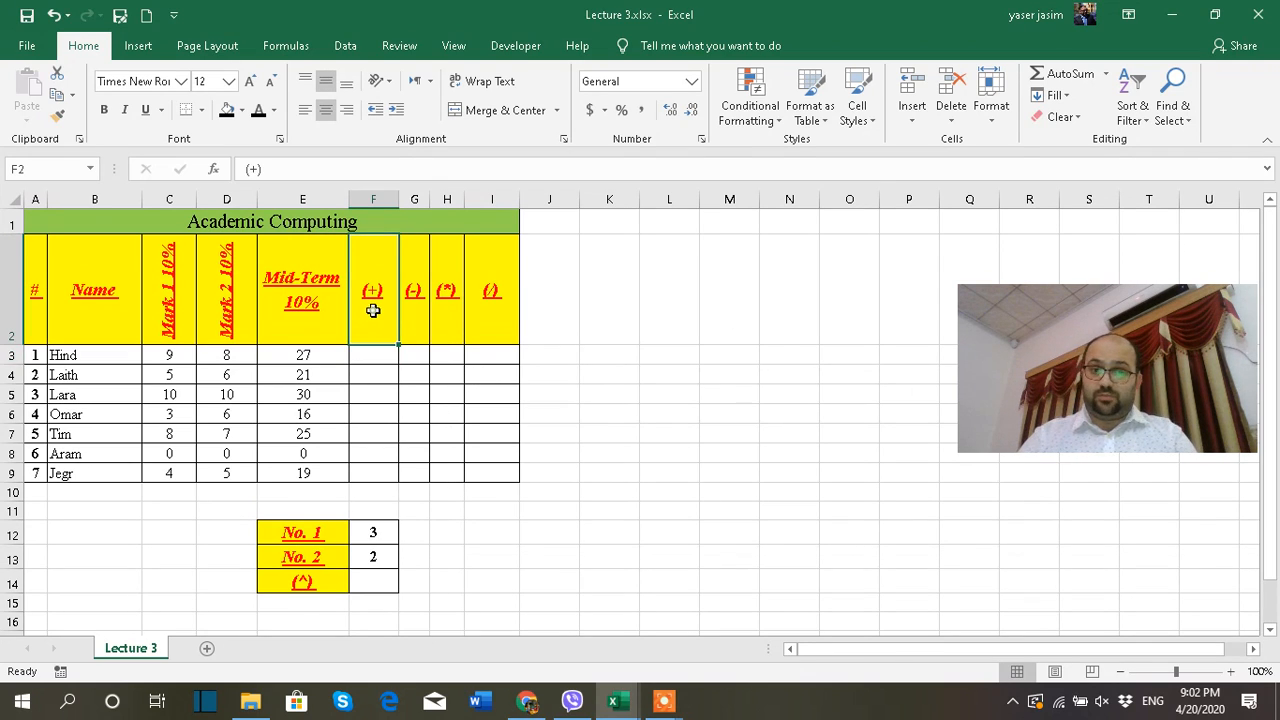
click(420, 306)
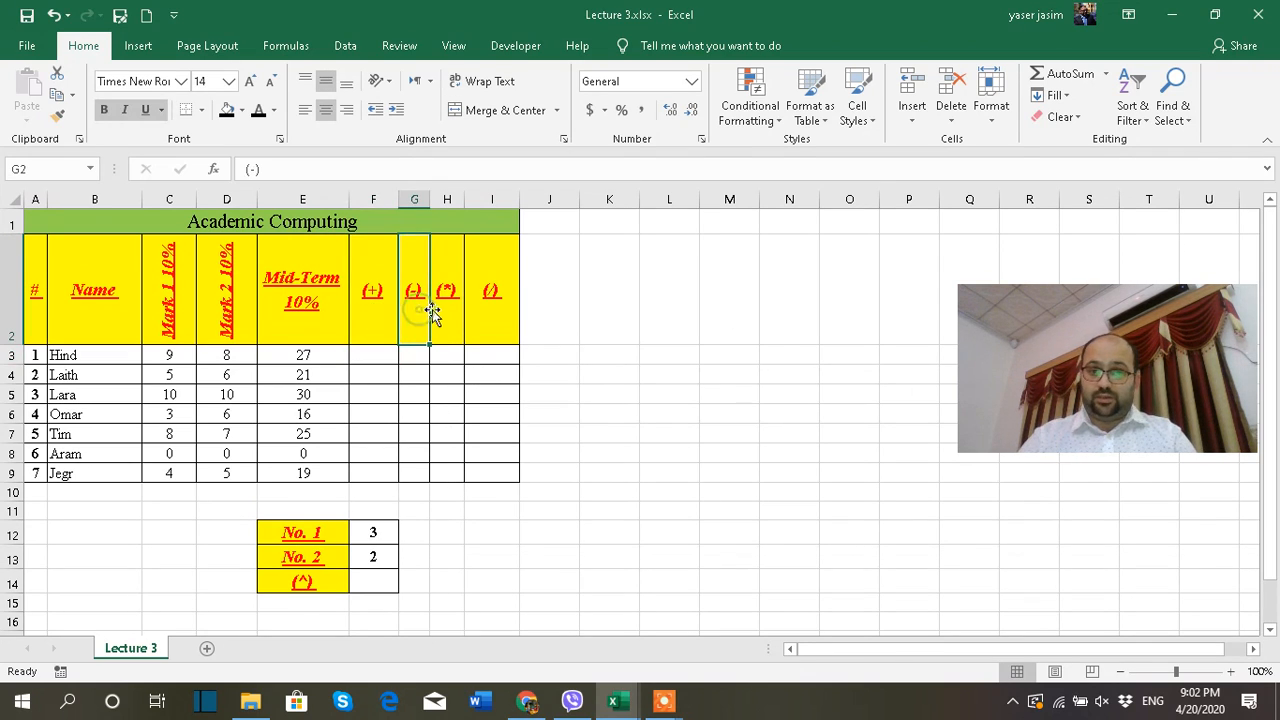
click(372, 295)
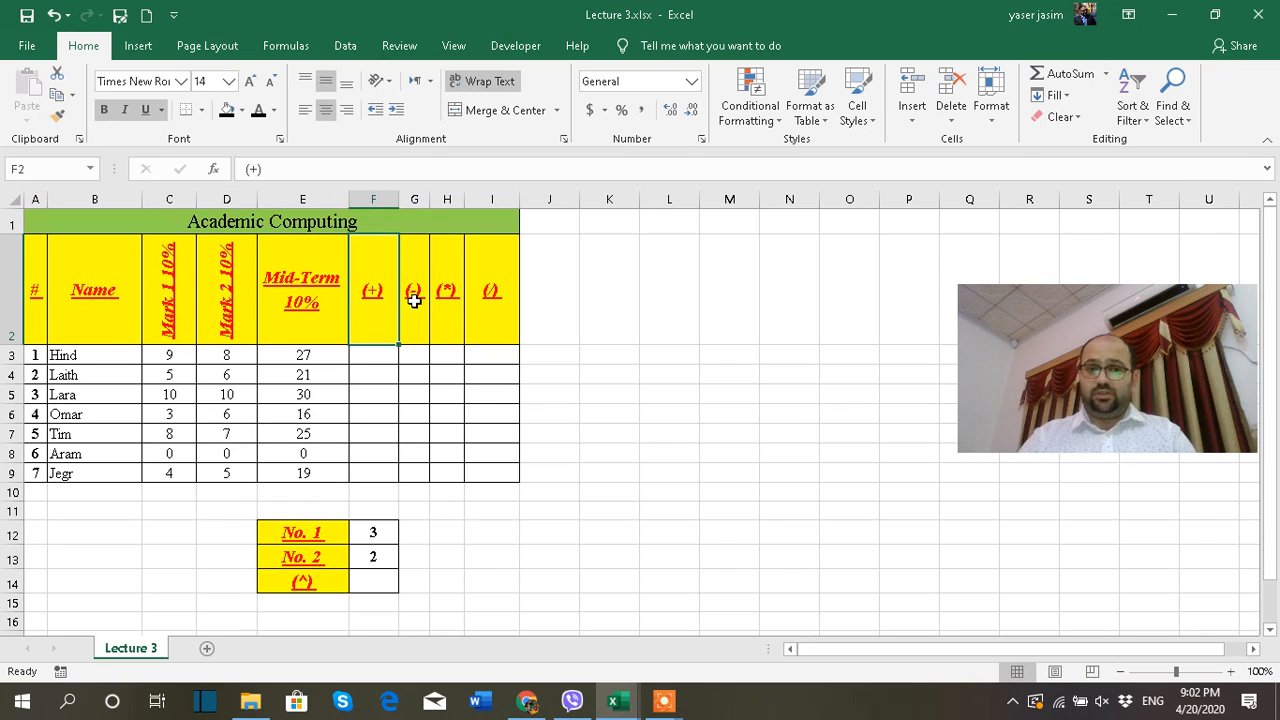
click(414, 300)
click(442, 316)
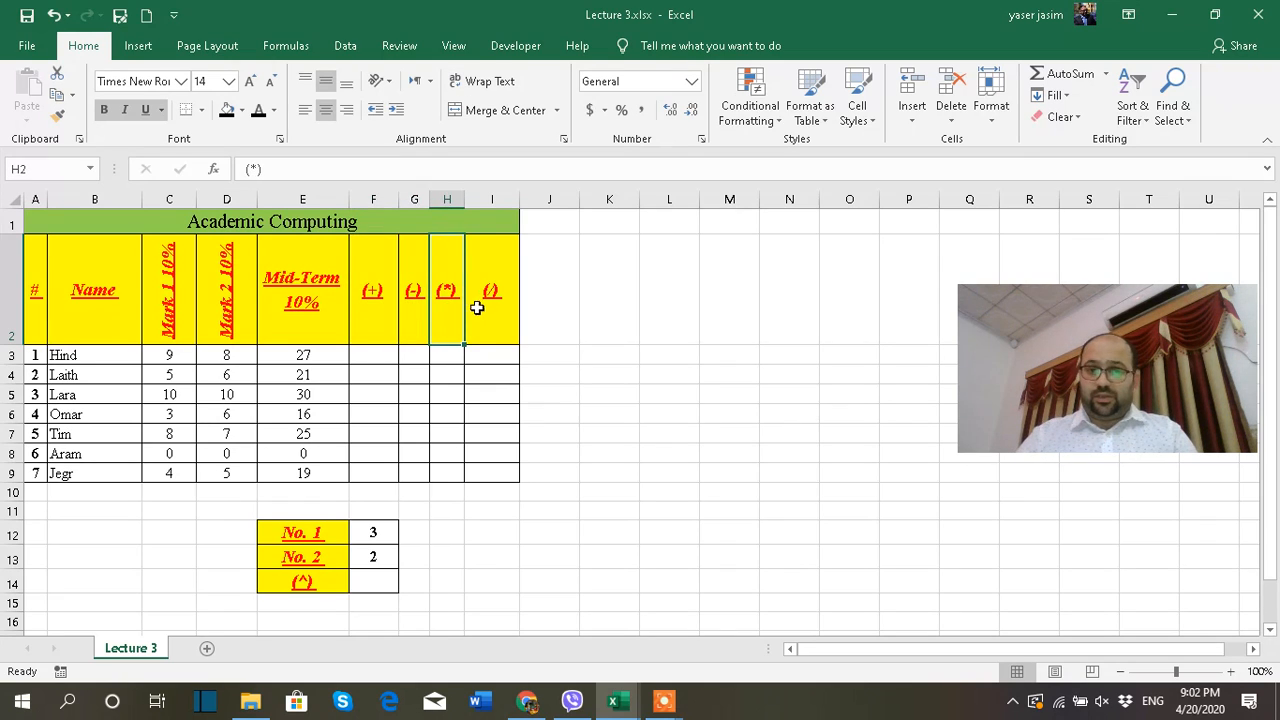
click(477, 308)
click(314, 580)
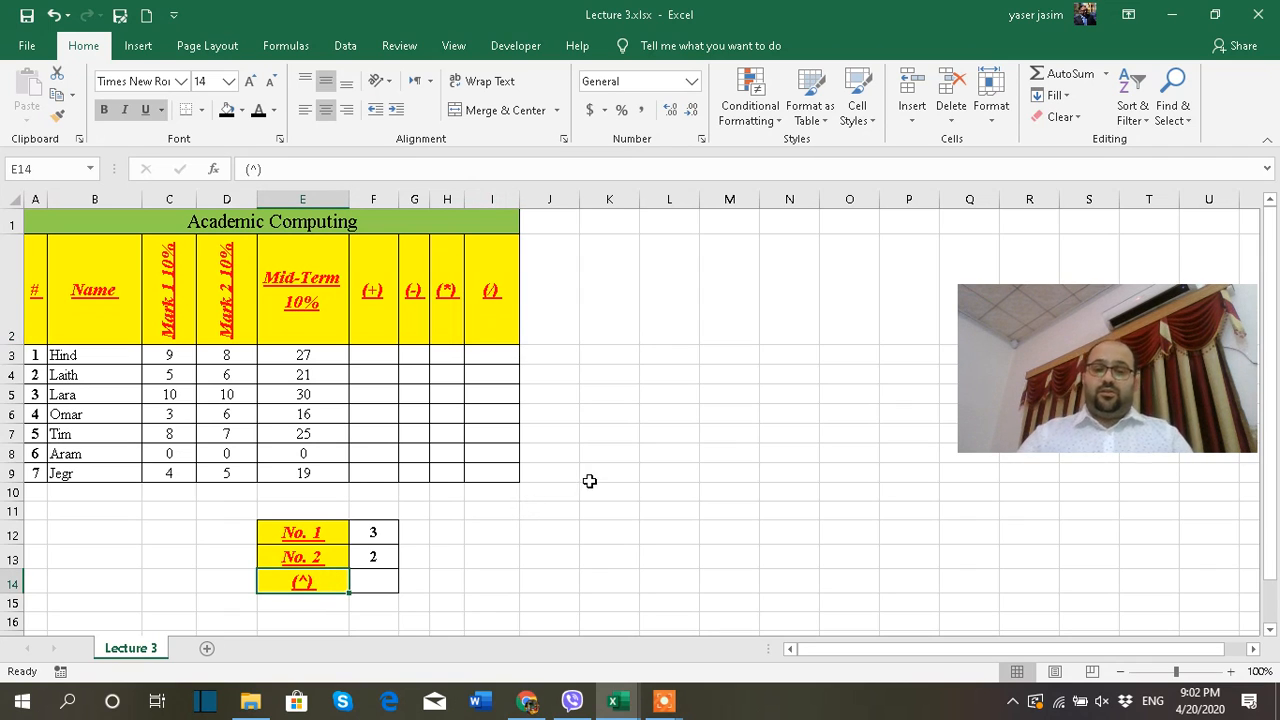
mouse_move(620, 703)
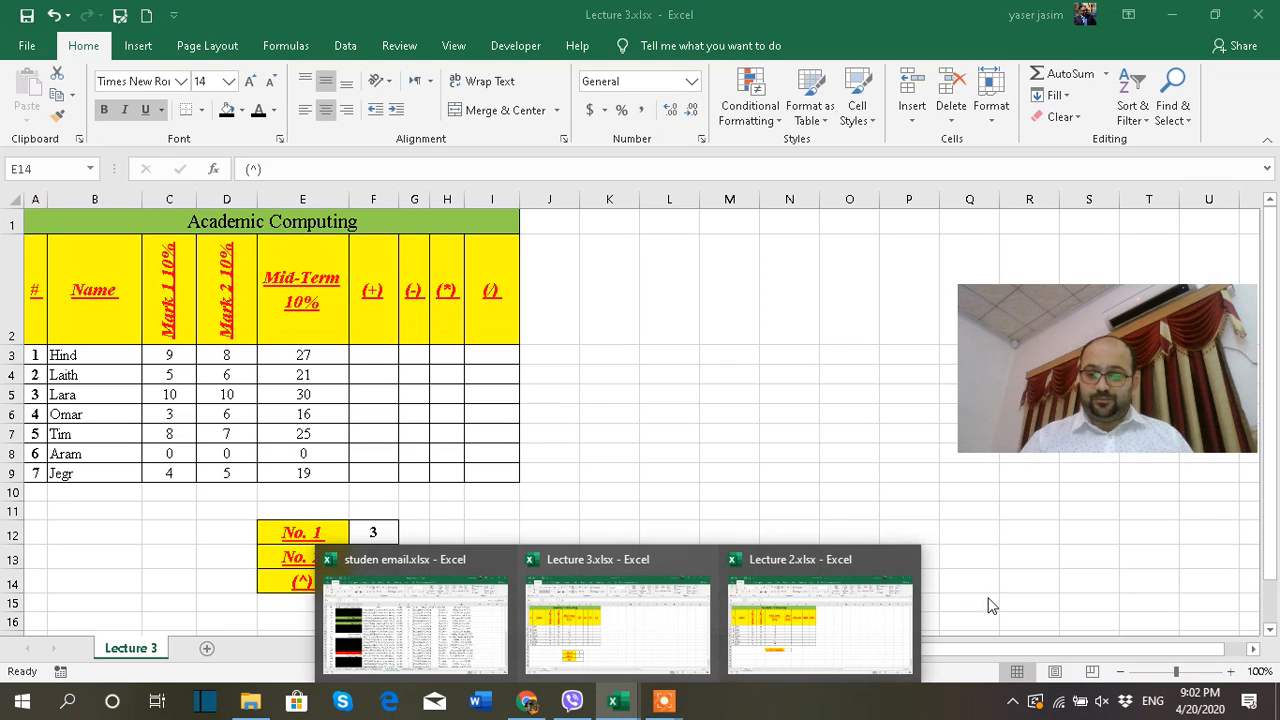
mouse_move(665, 697)
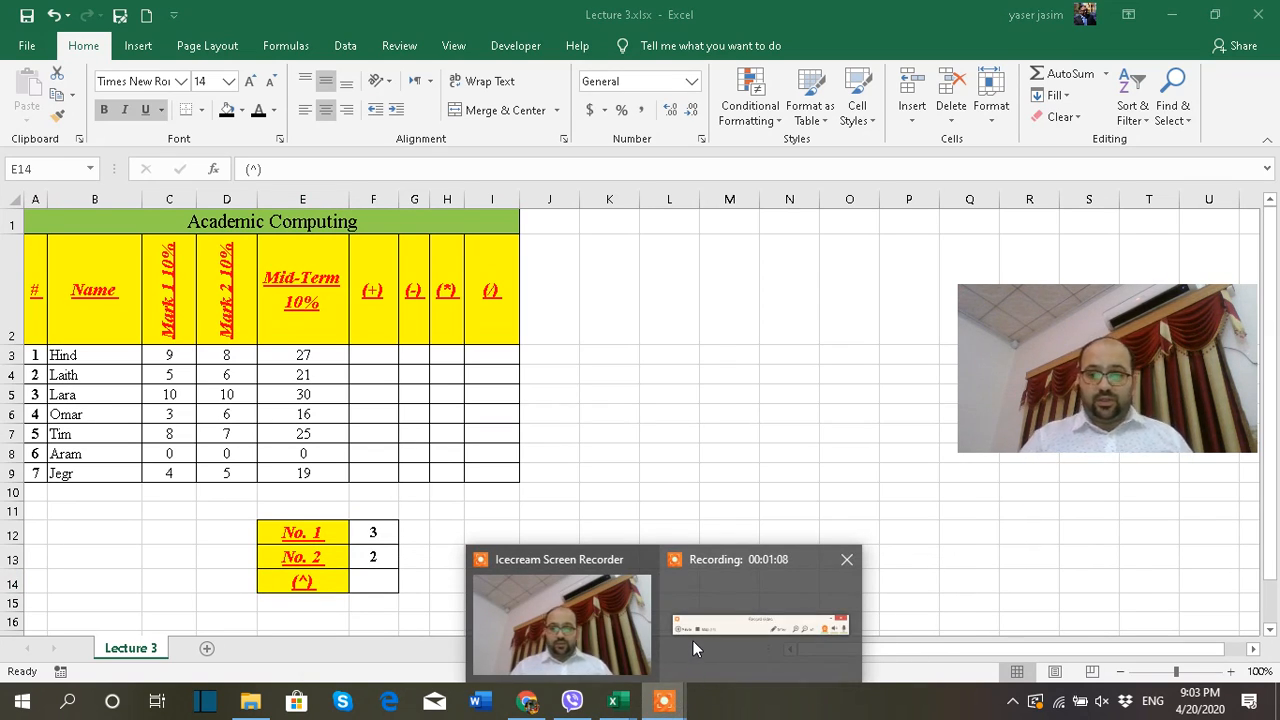
click(701, 600)
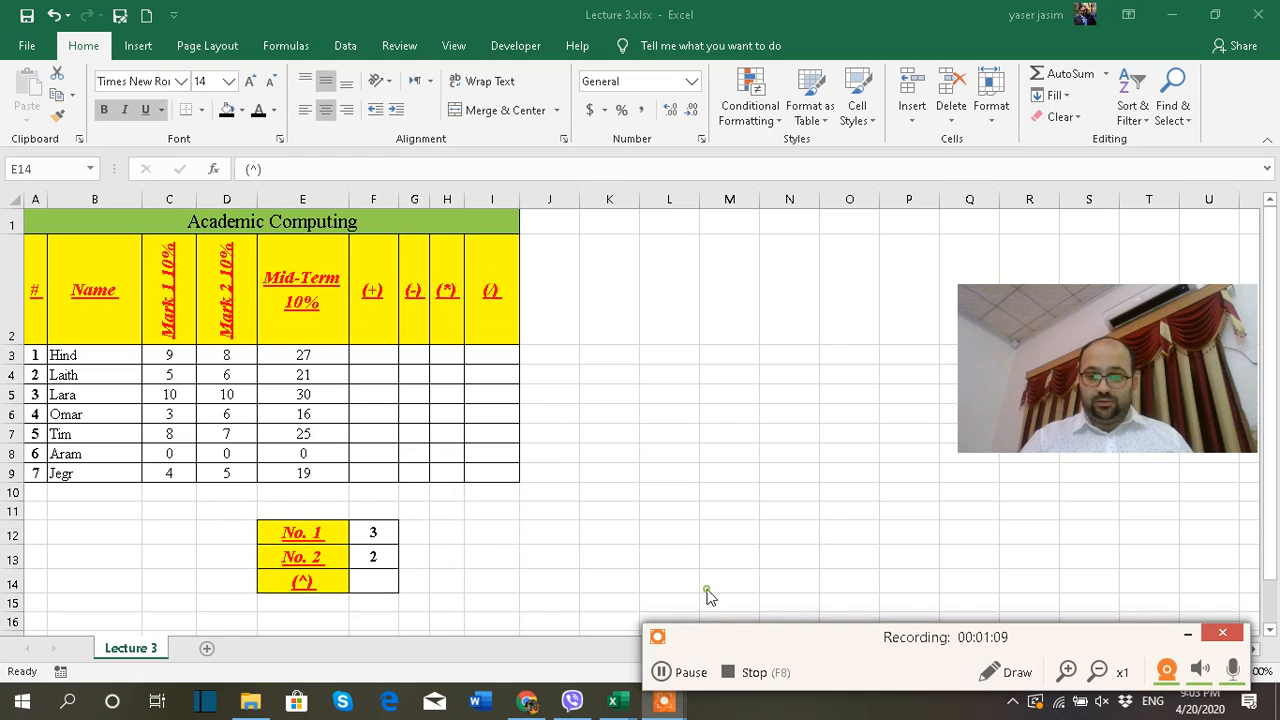
click(690, 674)
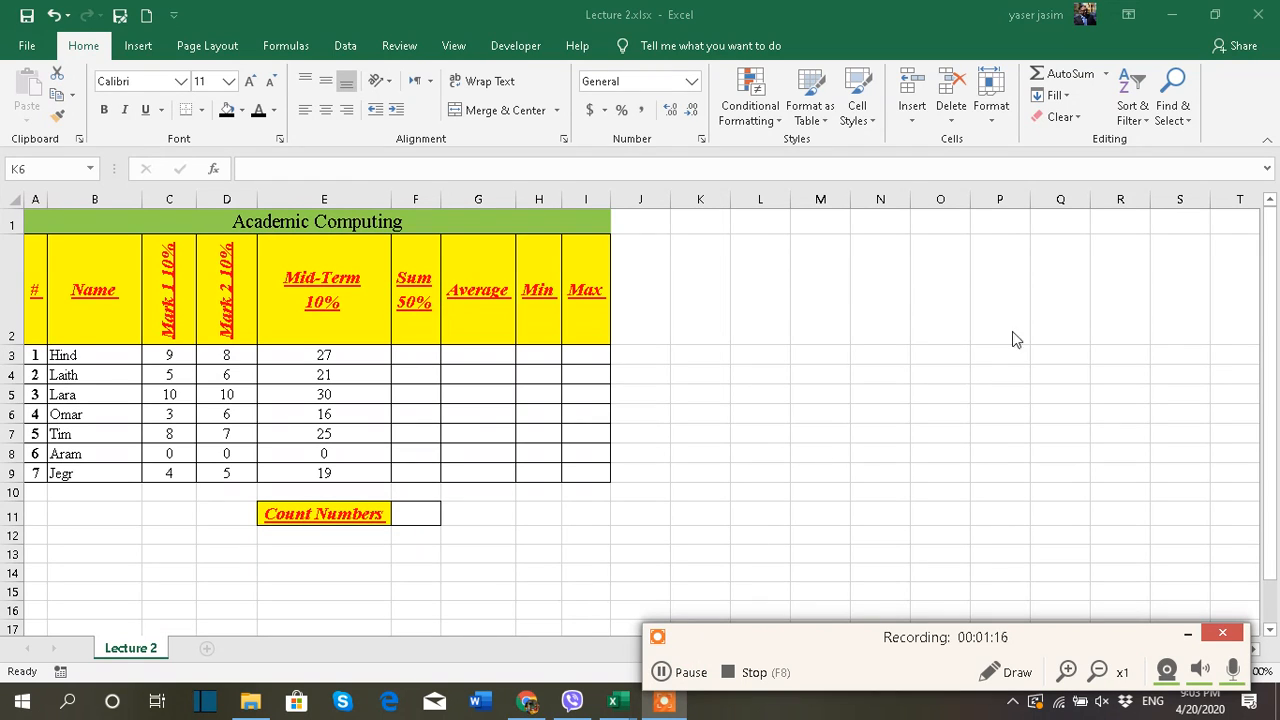
click(1106, 74)
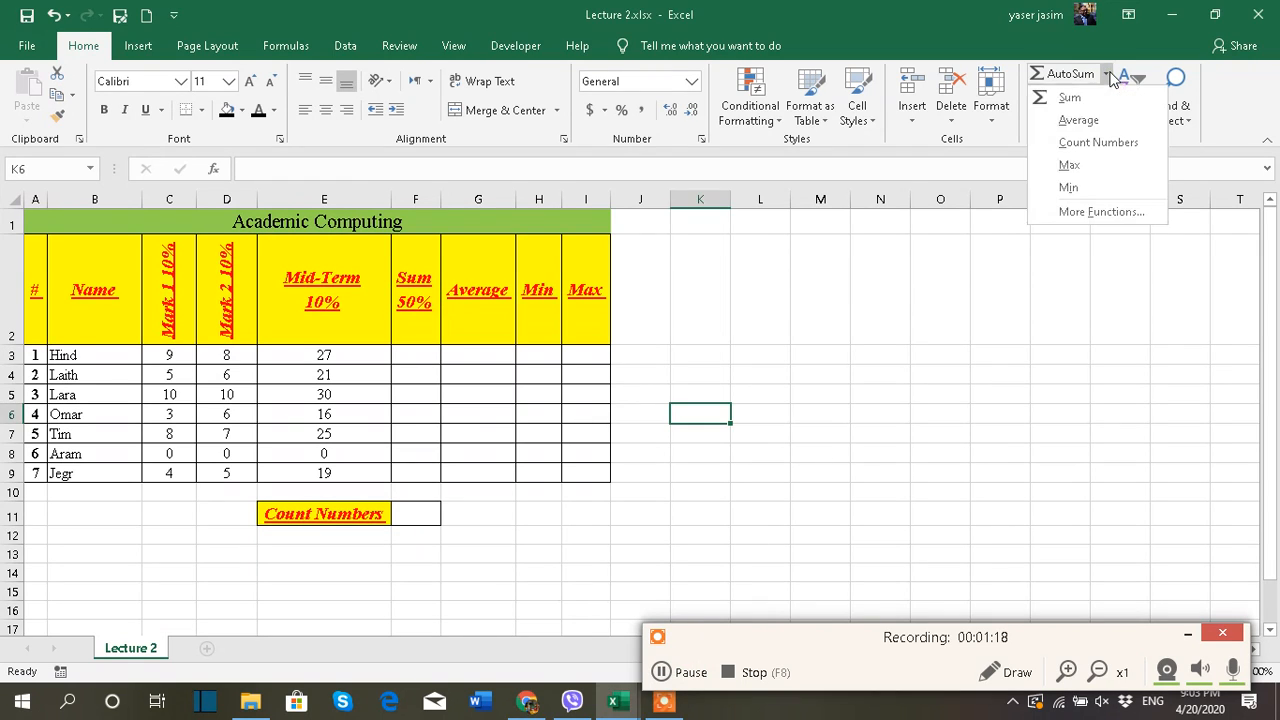
click(1030, 392)
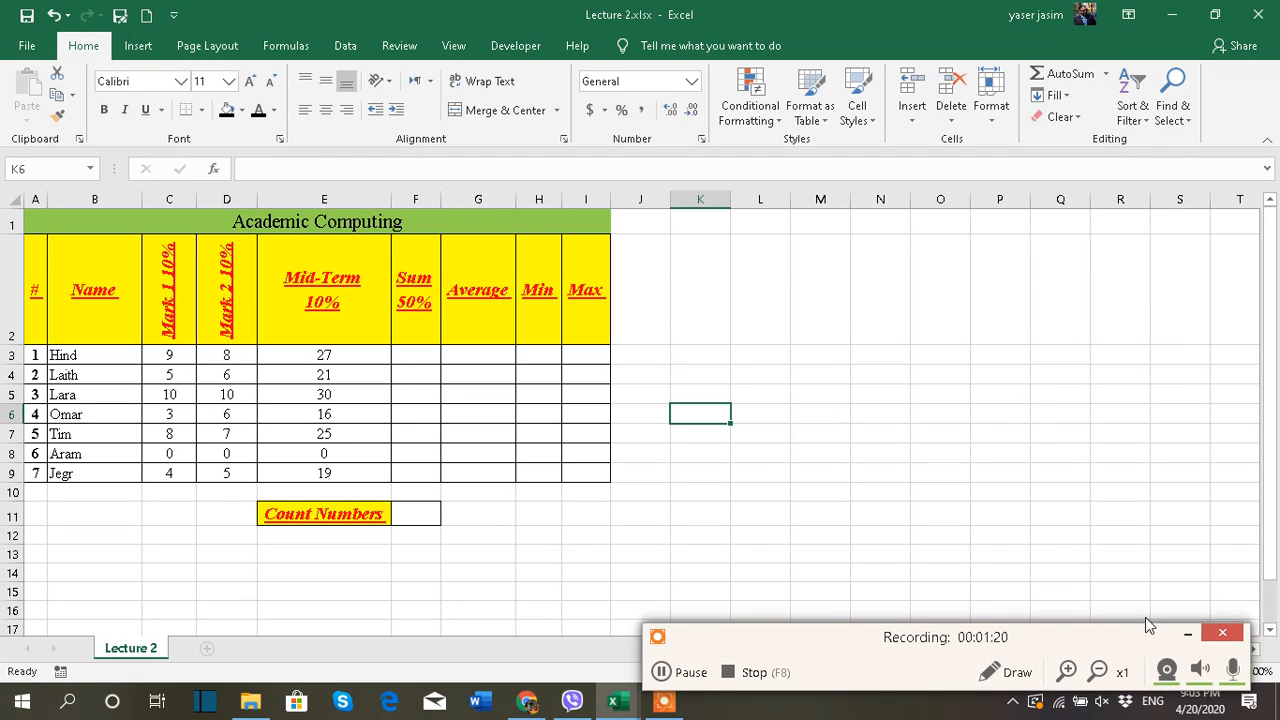
click(1188, 630)
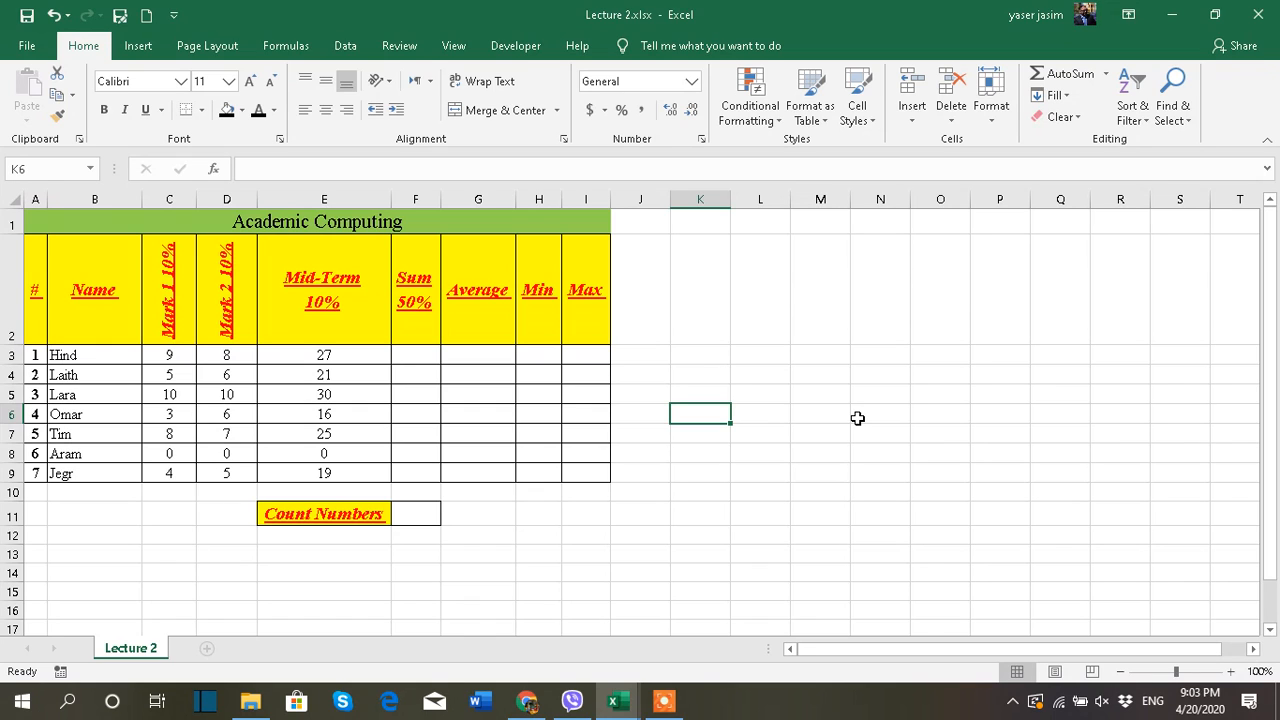
Examine the Academic Computing table's mark columns, its empty Sum, Average, Min and Max columns, and the available AutoSum functions
click(33, 286)
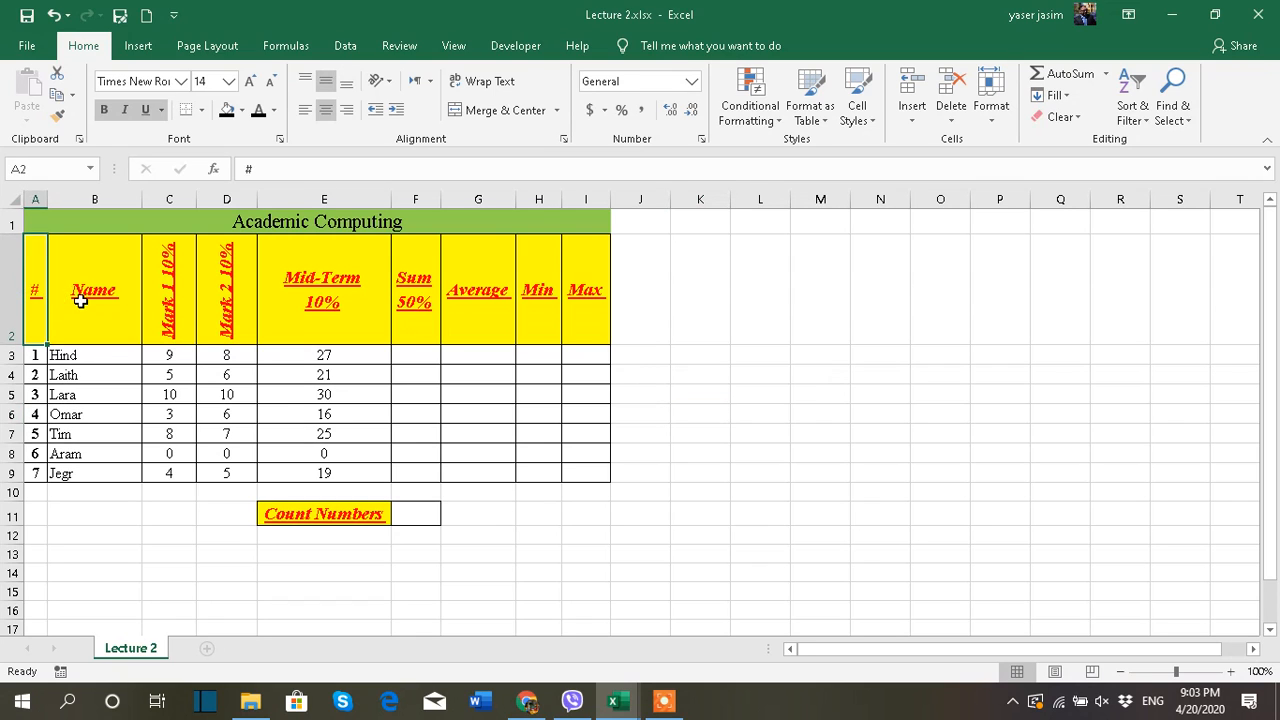
click(80, 300)
drag(166, 317, 291, 316)
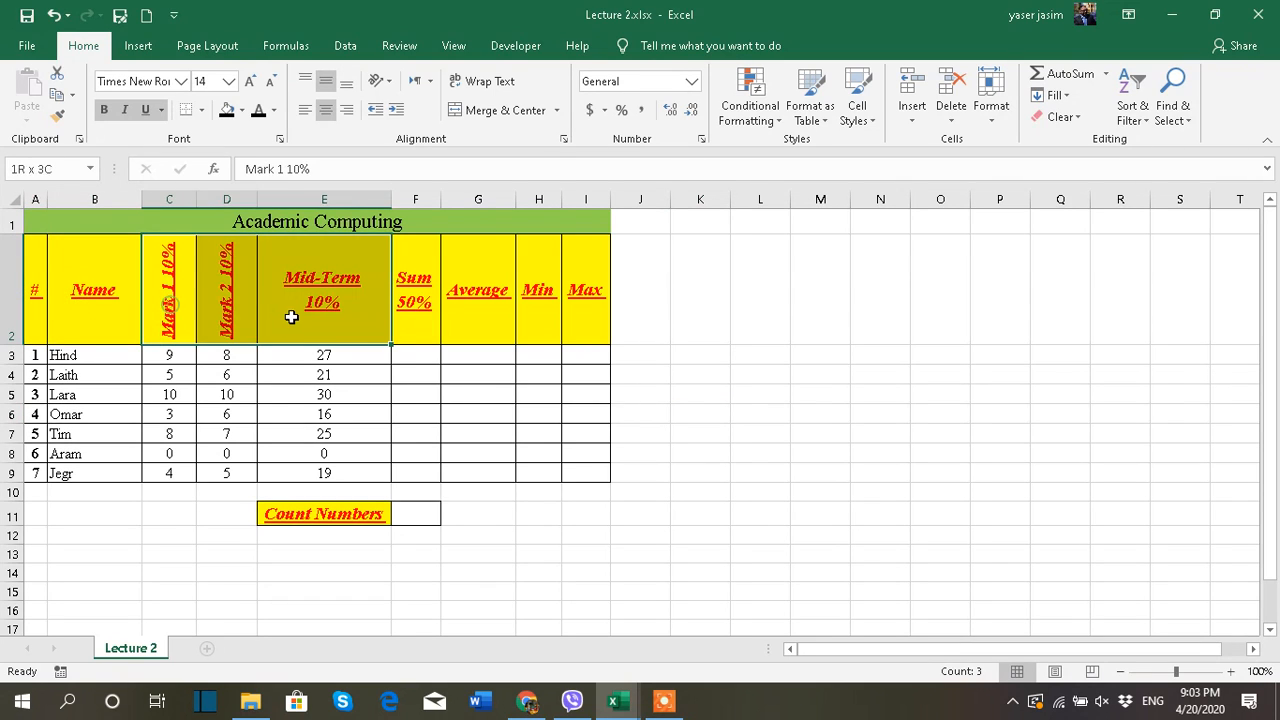
drag(366, 288, 43, 476)
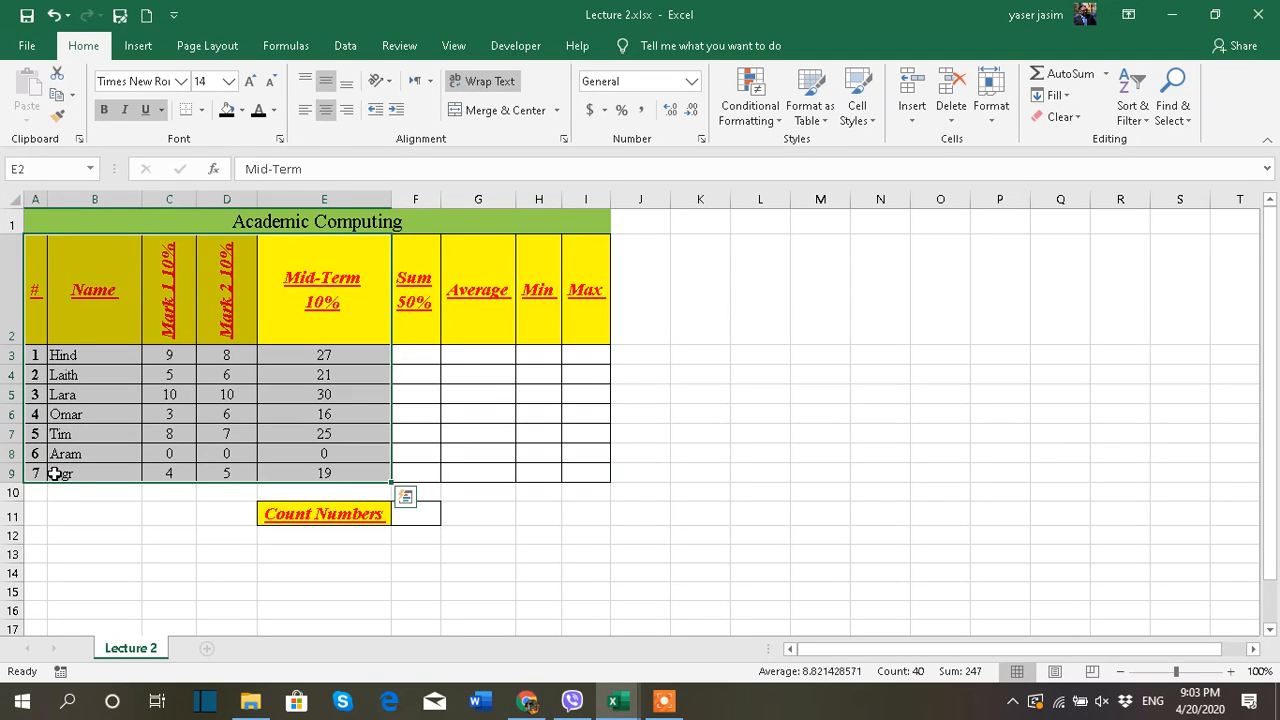
drag(421, 290, 595, 477)
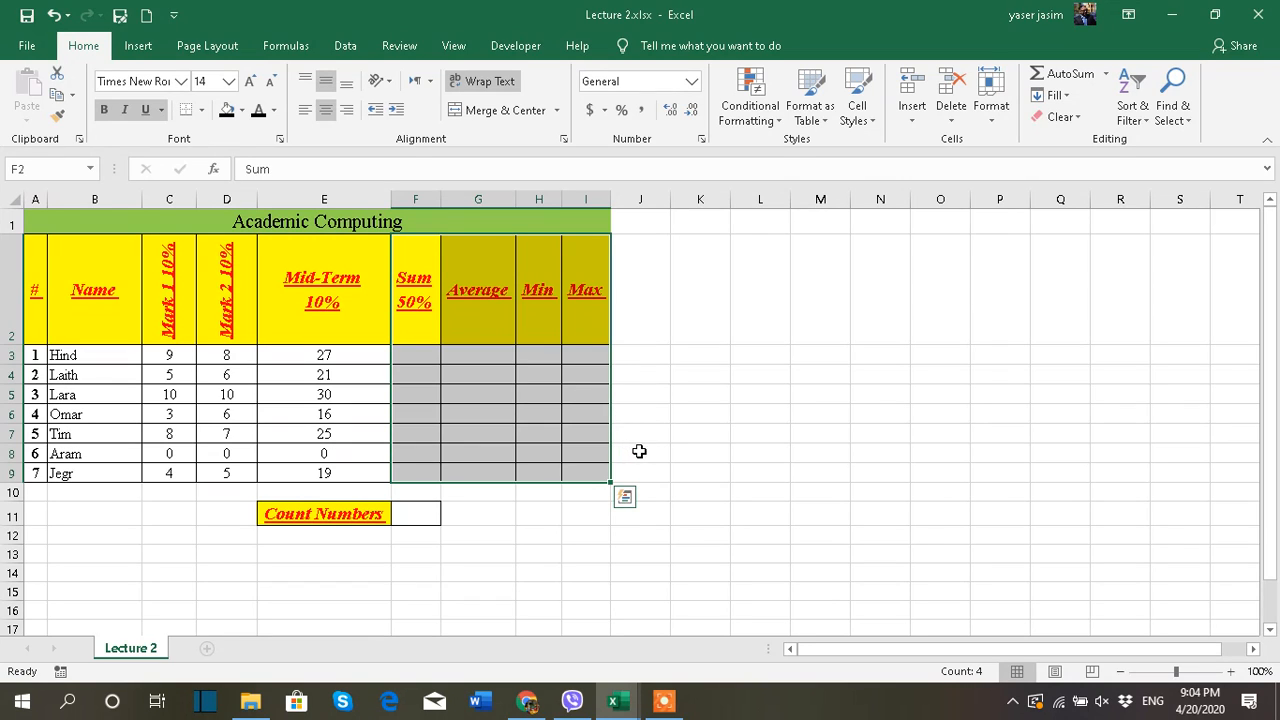
click(466, 334)
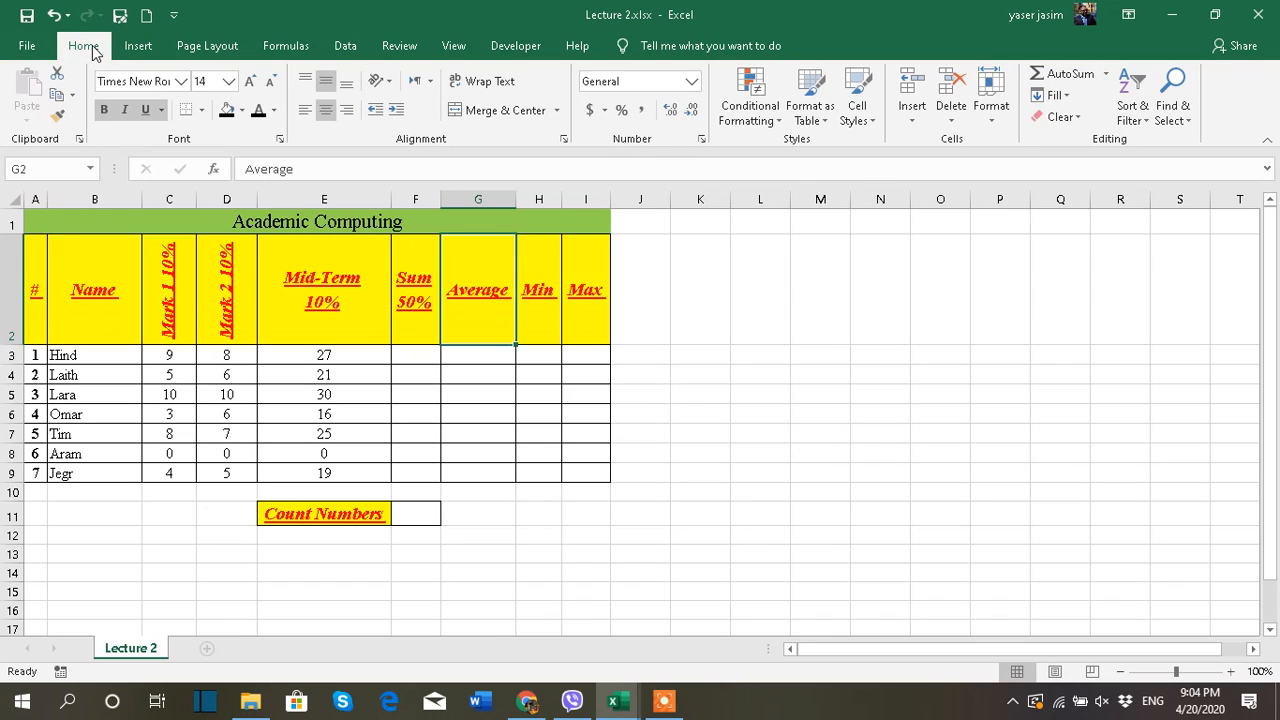
click(1107, 78)
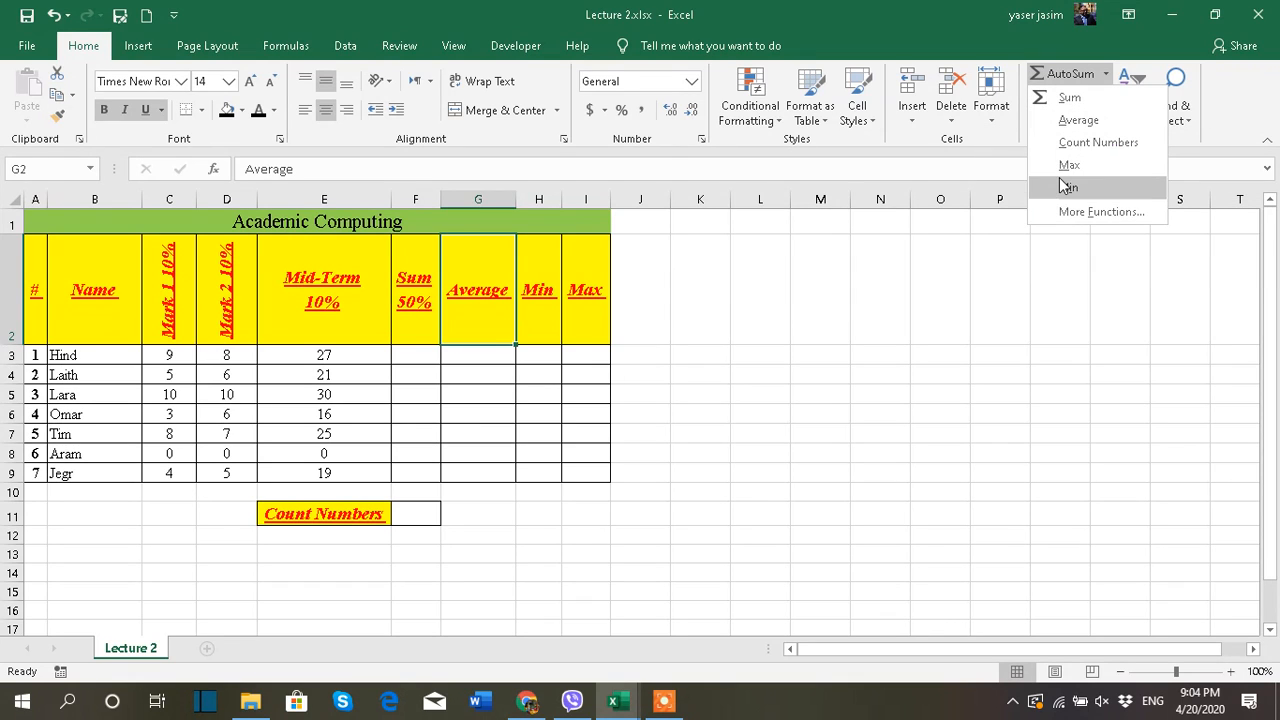
click(882, 390)
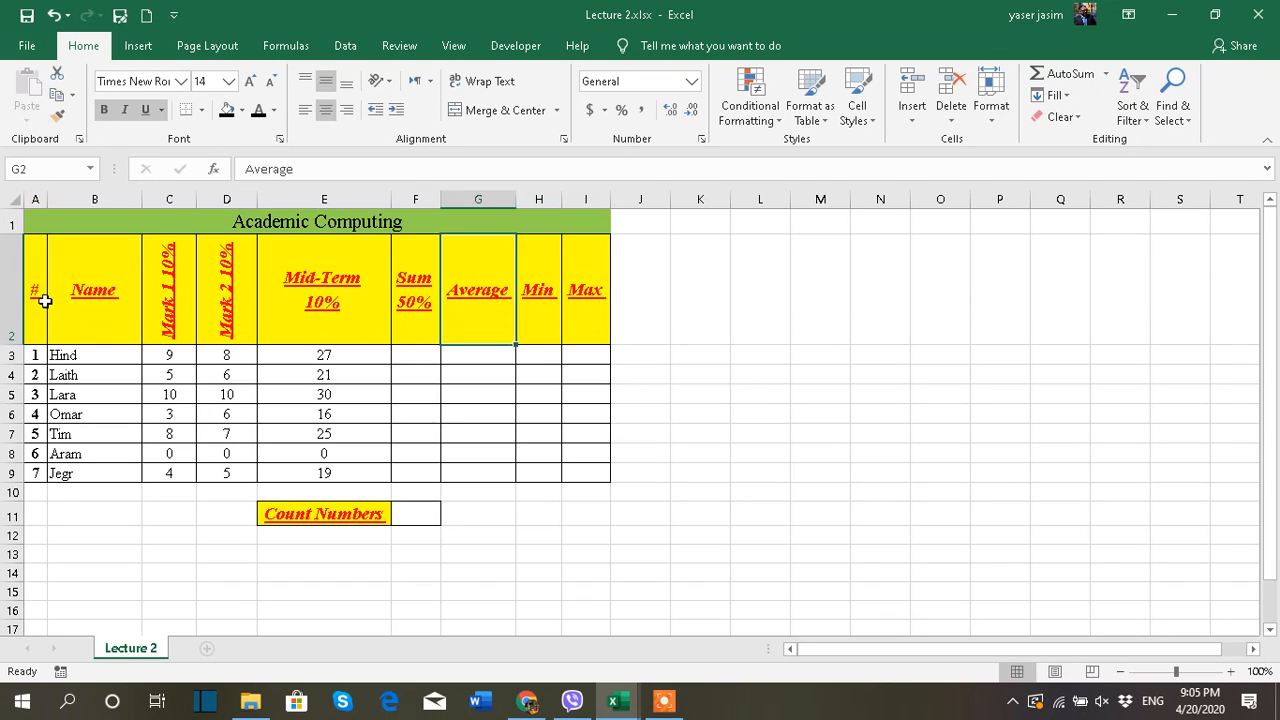
click(31, 290)
click(78, 298)
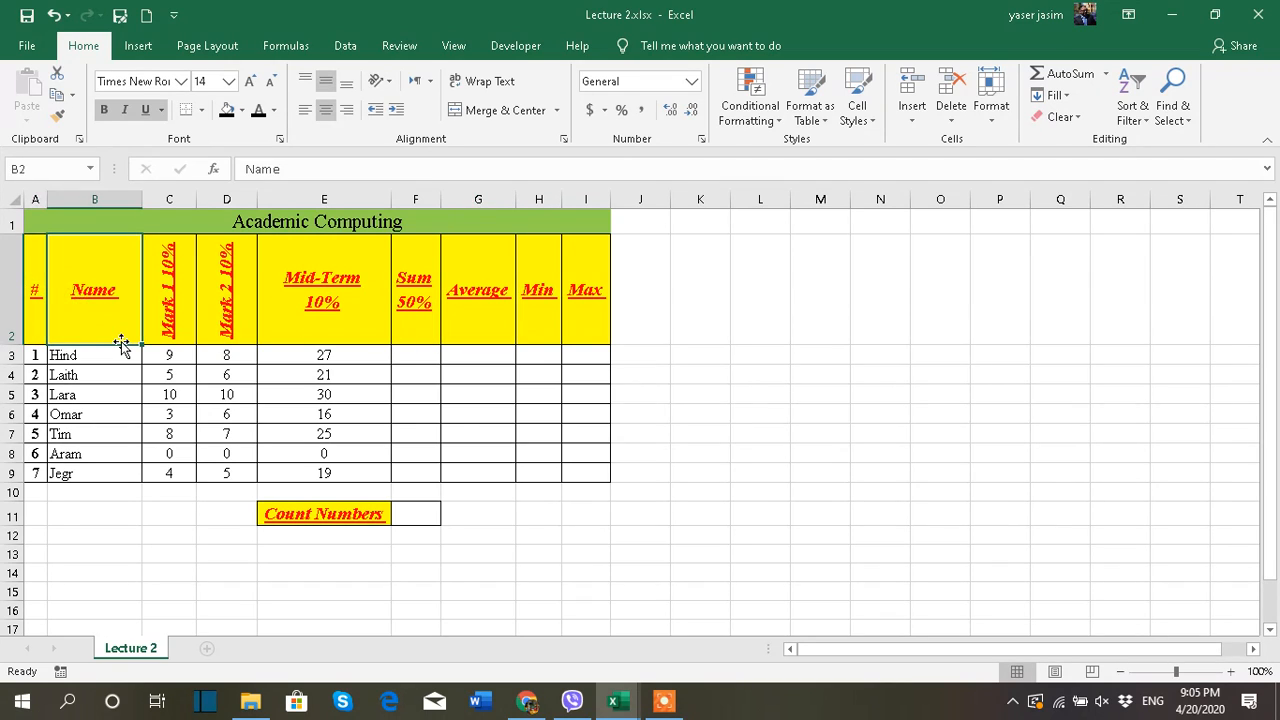
click(165, 325)
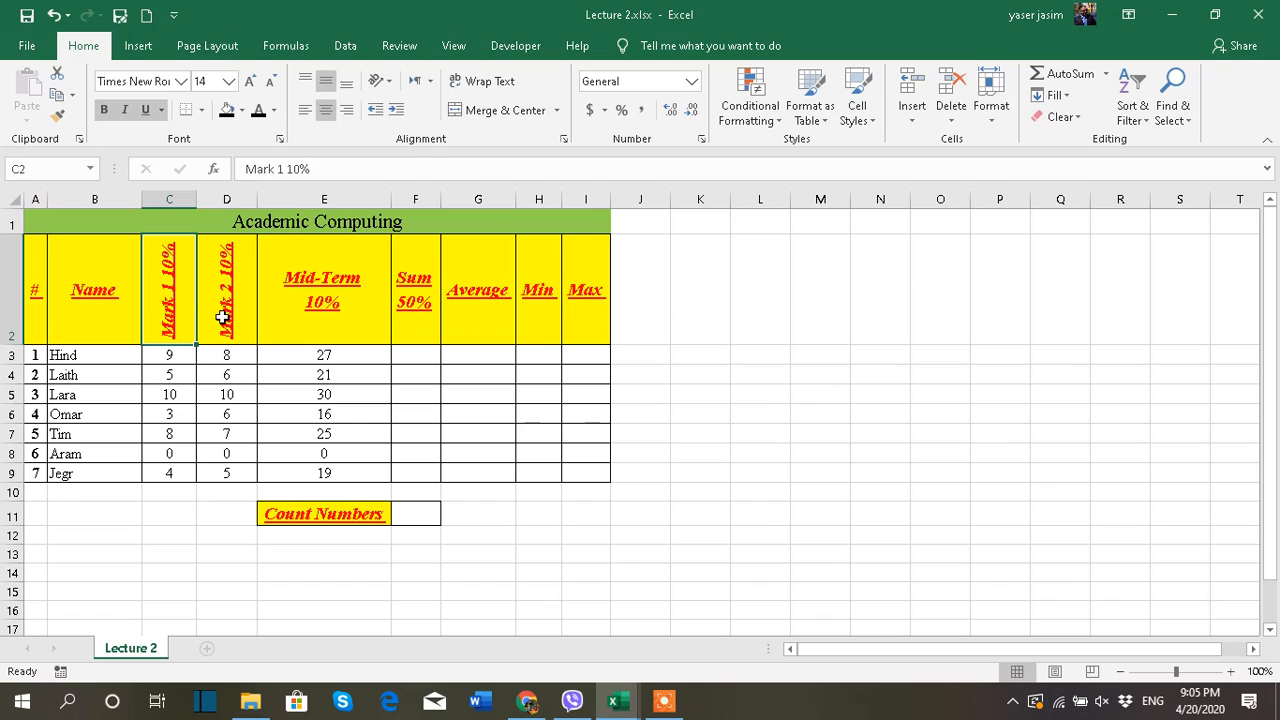
click(220, 322)
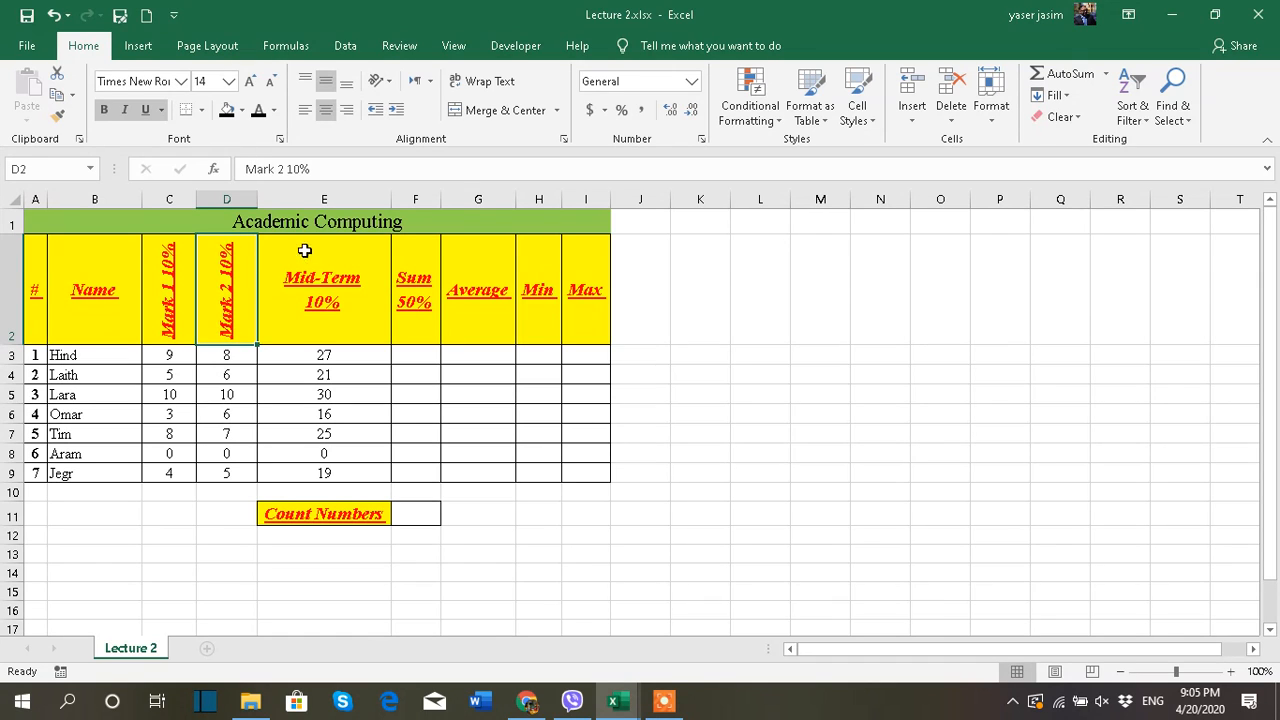
Change the percentage in the Mid-Term heading in E2 to 30%
double_click(325, 301)
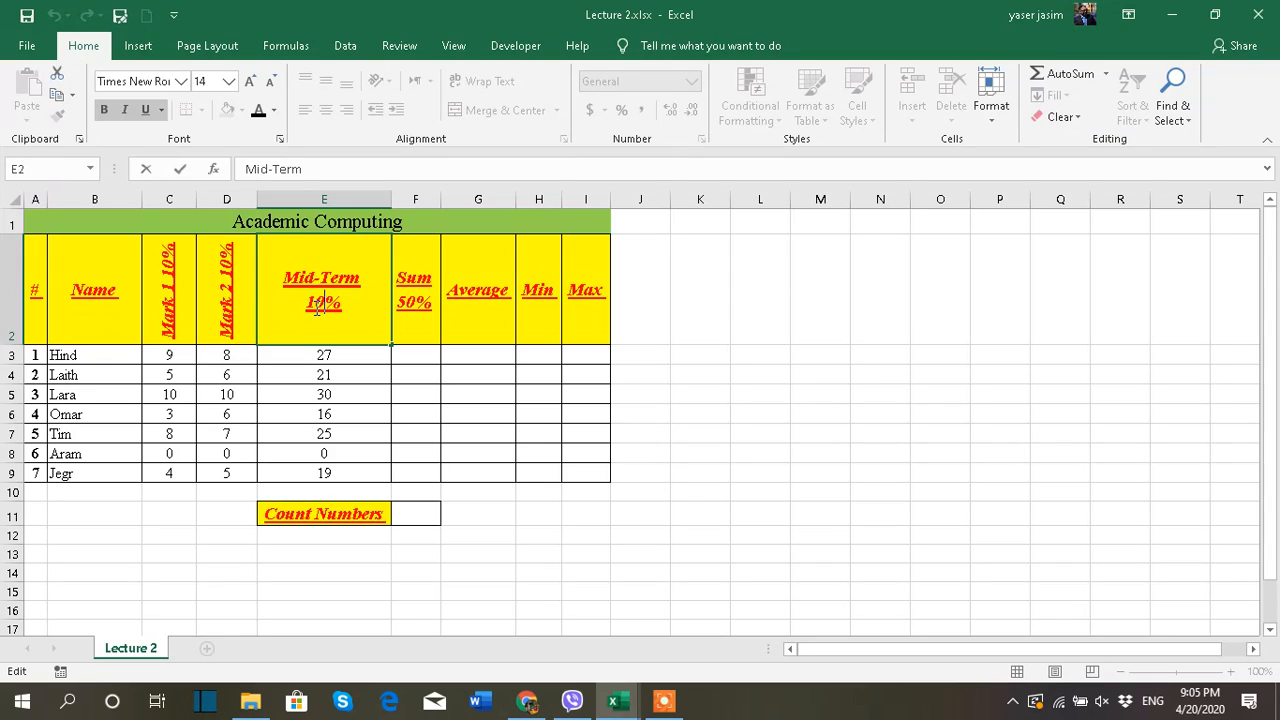
drag(317, 302, 310, 301)
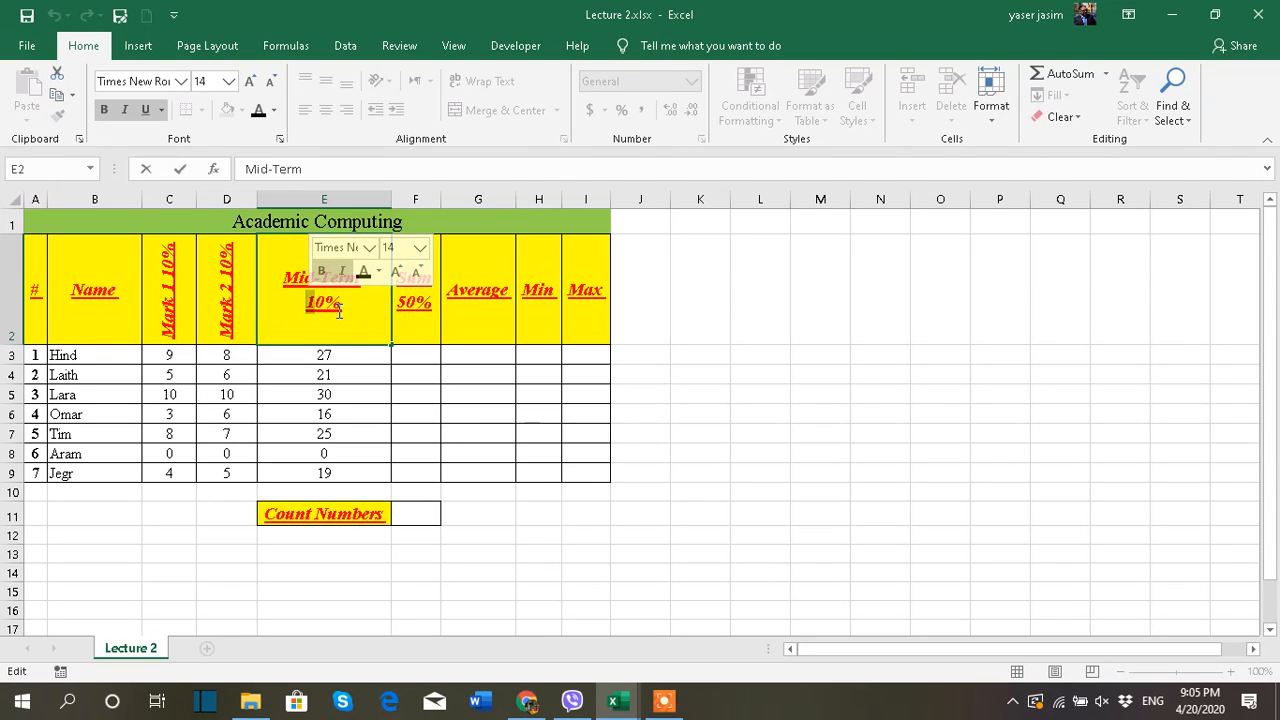
text(3)
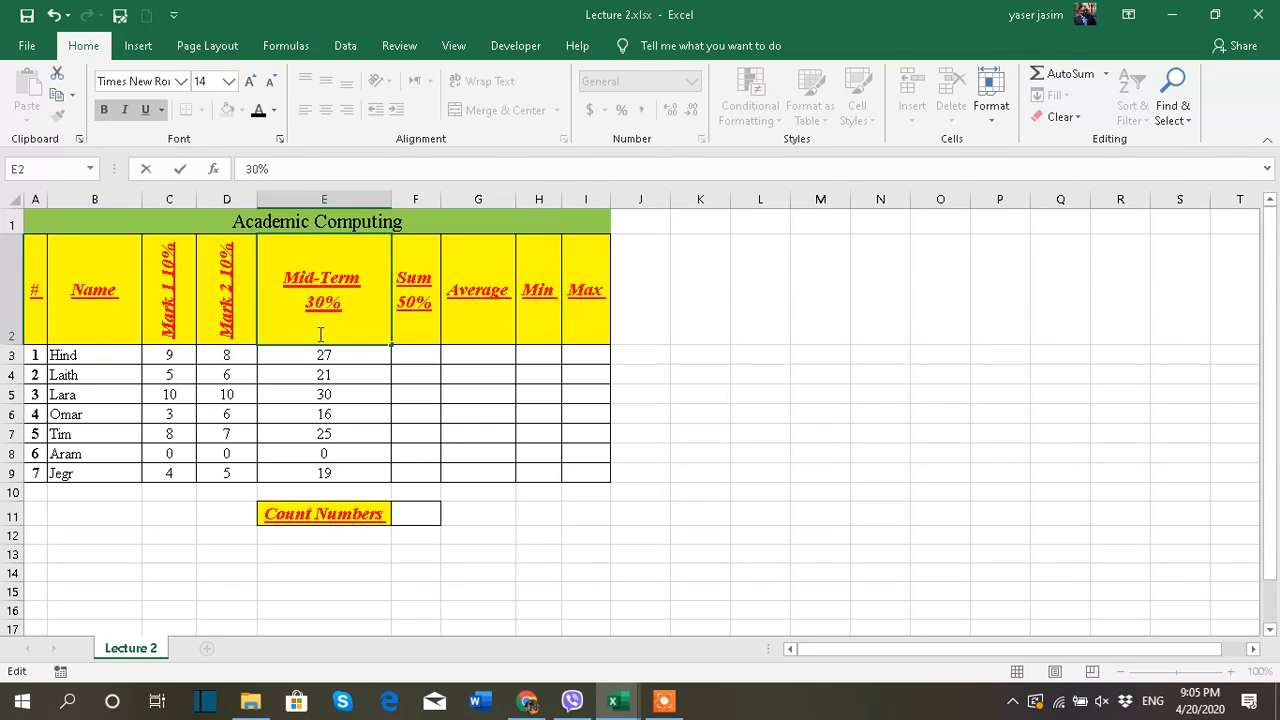
click(340, 360)
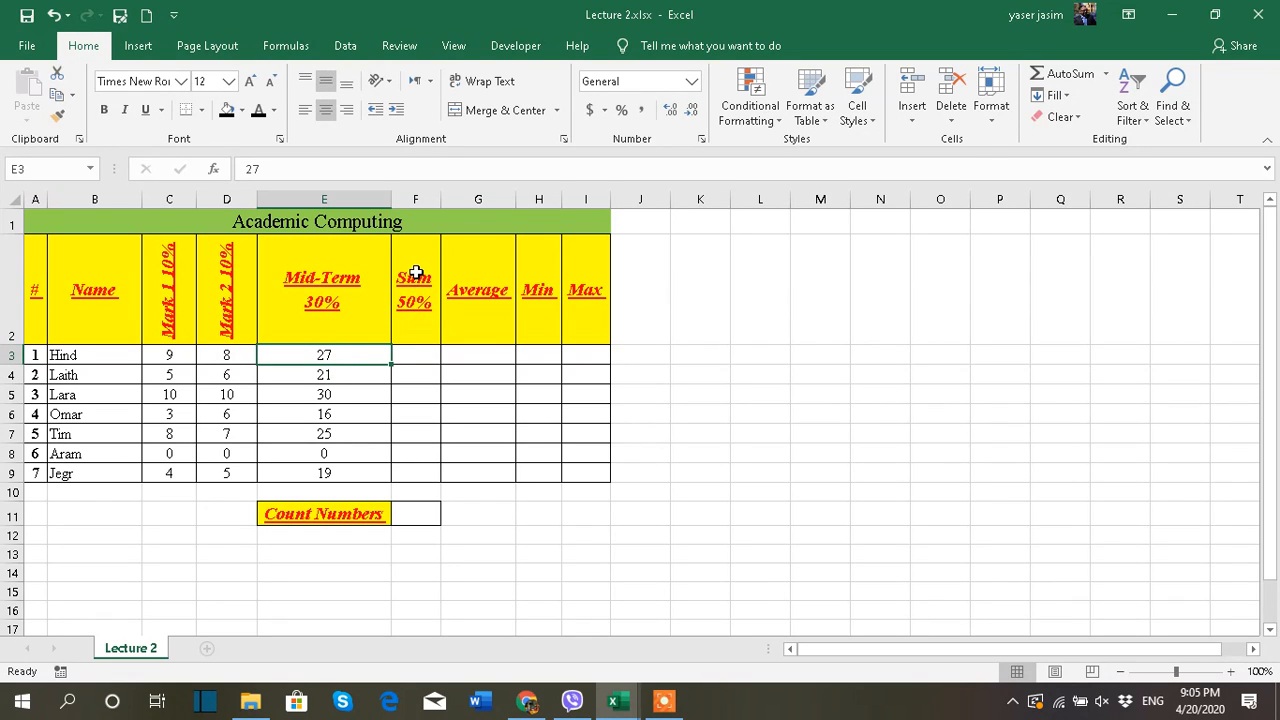
Examine the Sum and Count Numbers labels, the student numbers and names, and the marks in C3:E9
click(415, 273)
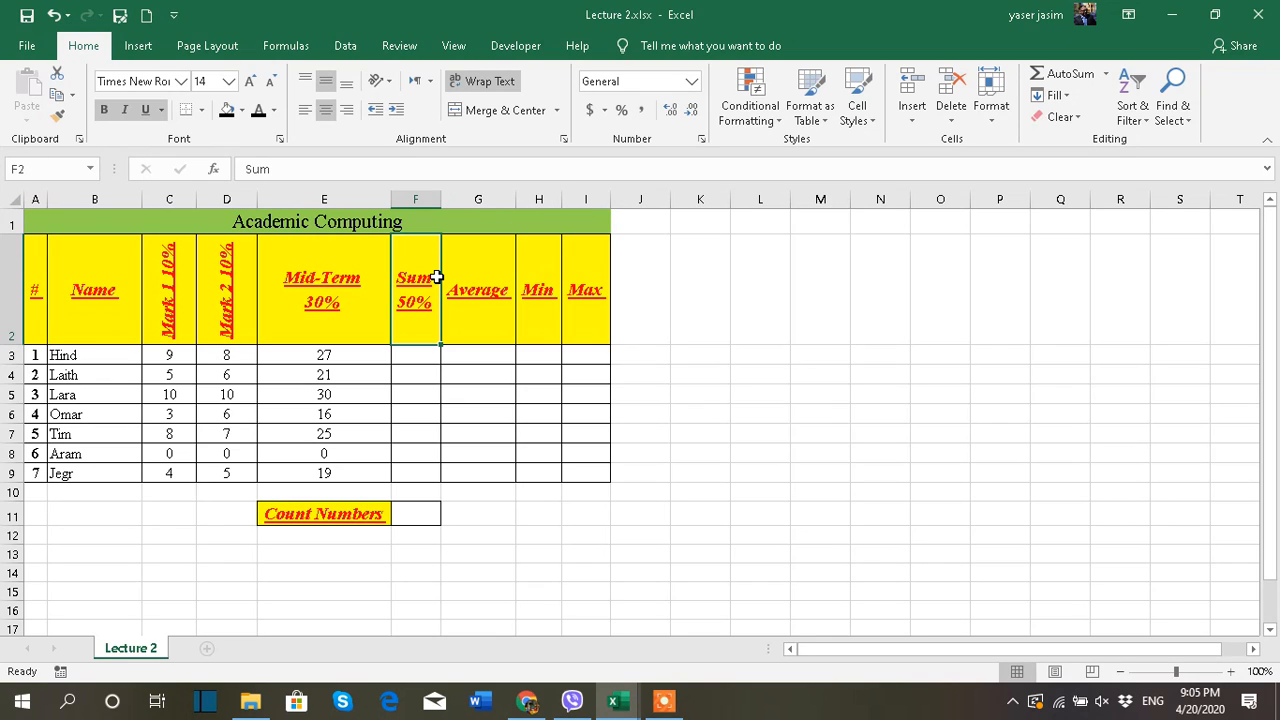
click(365, 516)
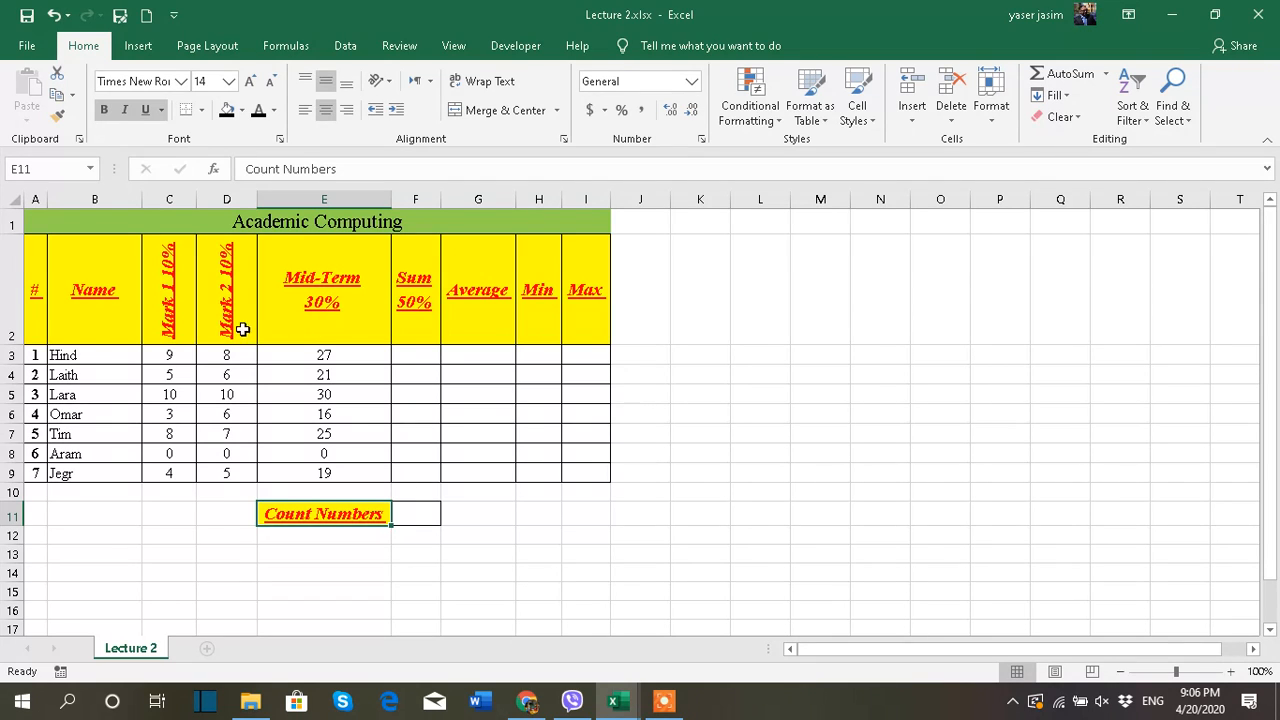
drag(36, 357, 34, 477)
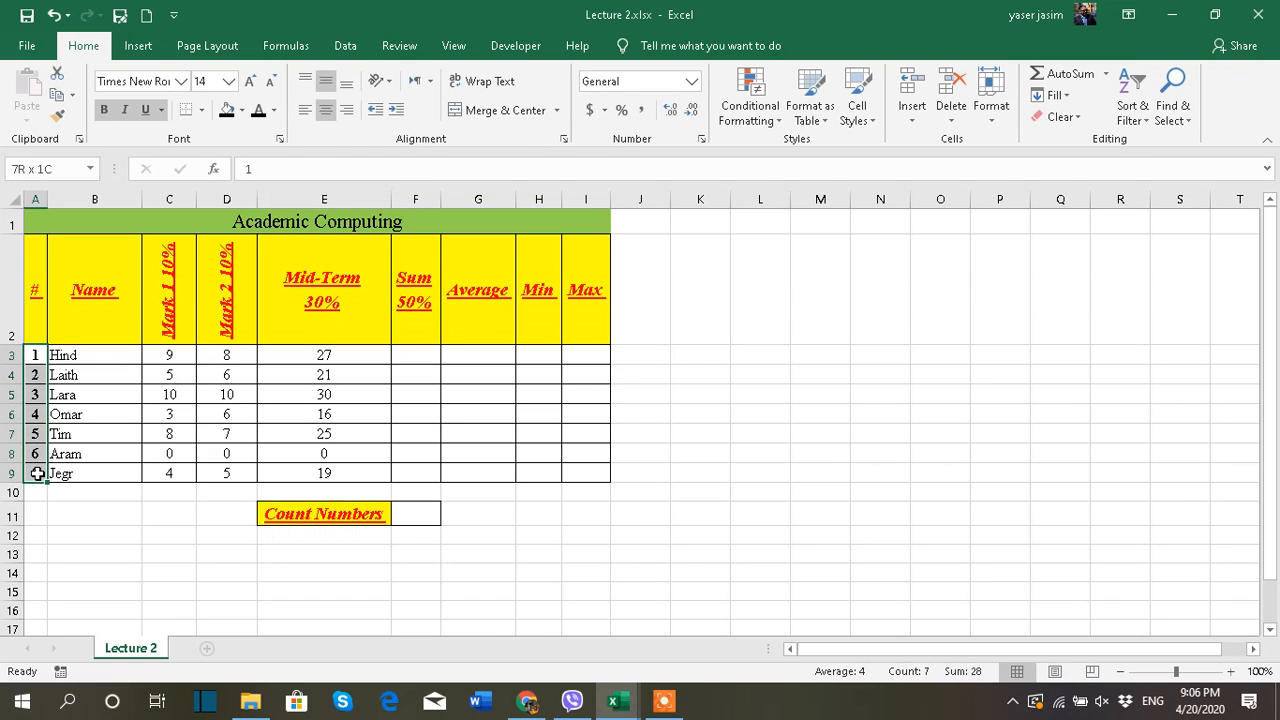
click(63, 355)
click(68, 376)
click(72, 396)
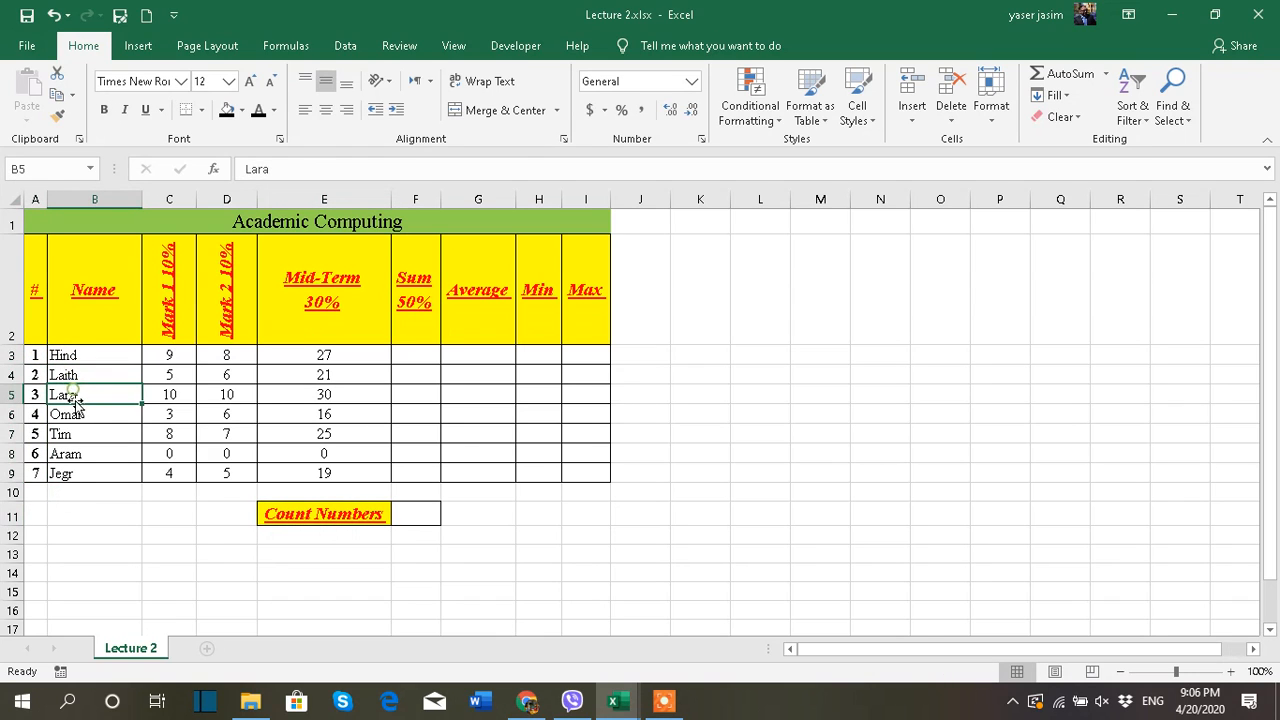
click(75, 415)
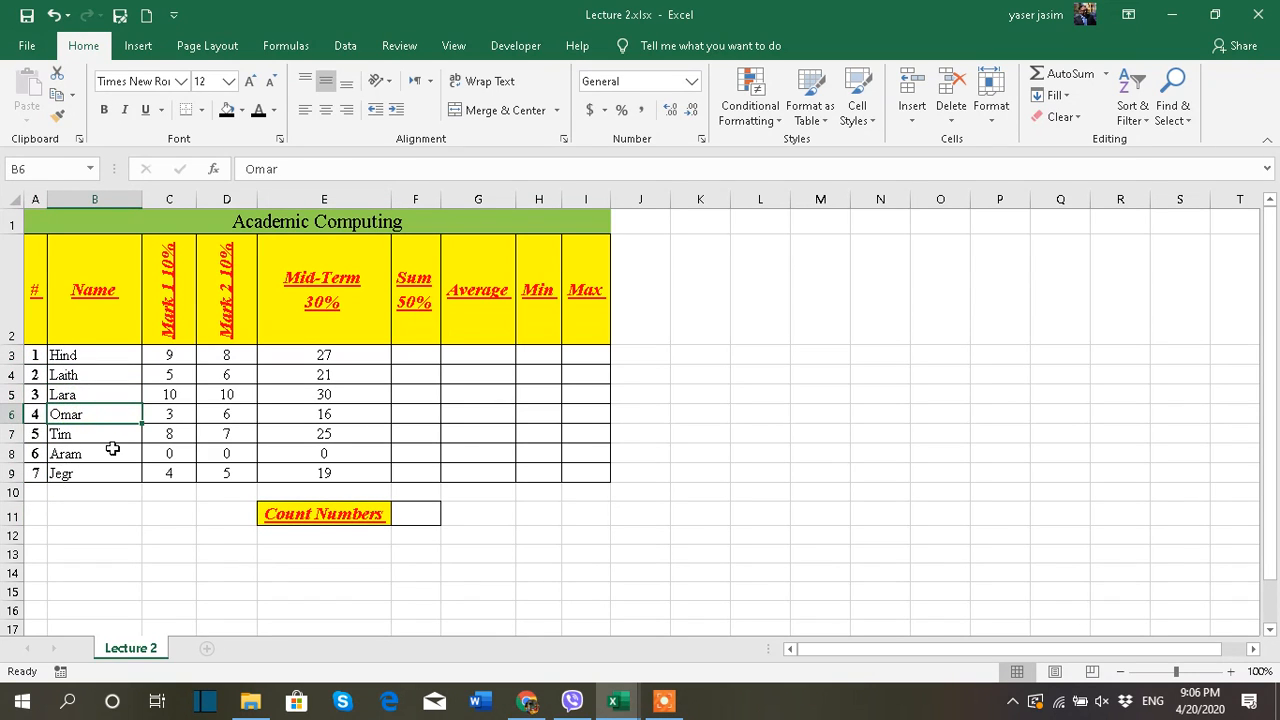
drag(169, 358, 169, 473)
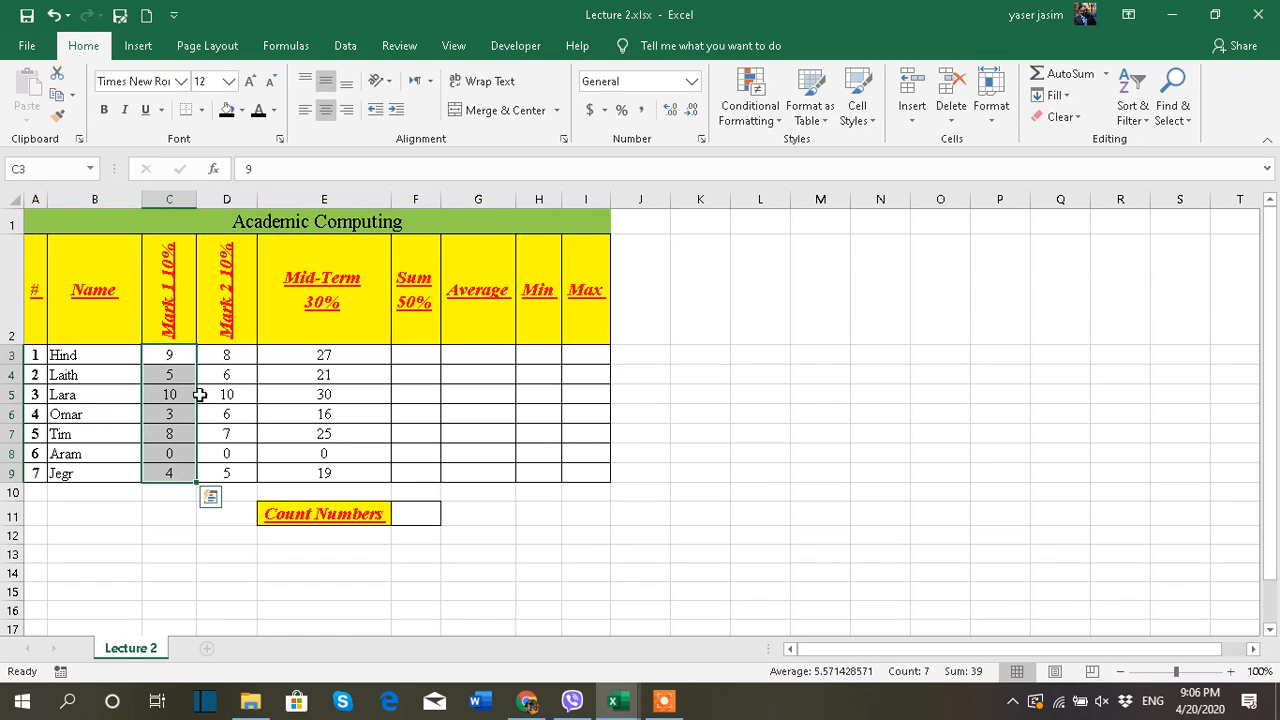
drag(214, 358, 219, 470)
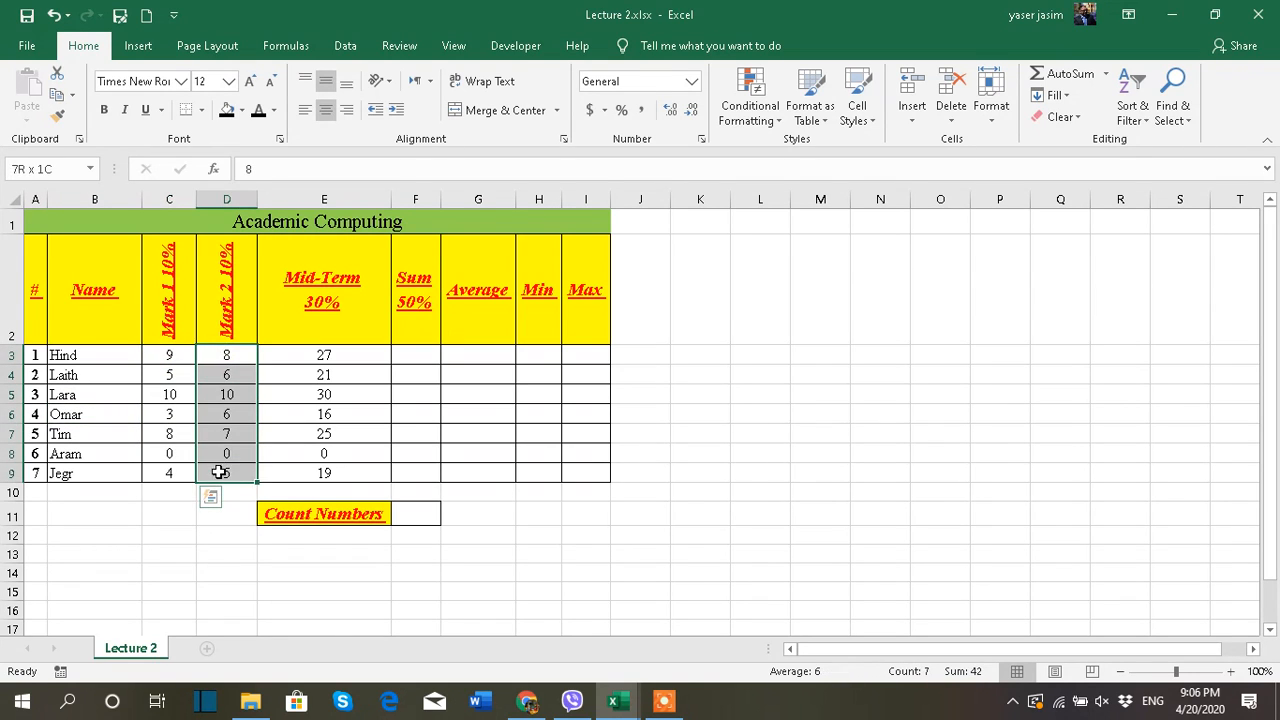
drag(303, 363, 309, 474)
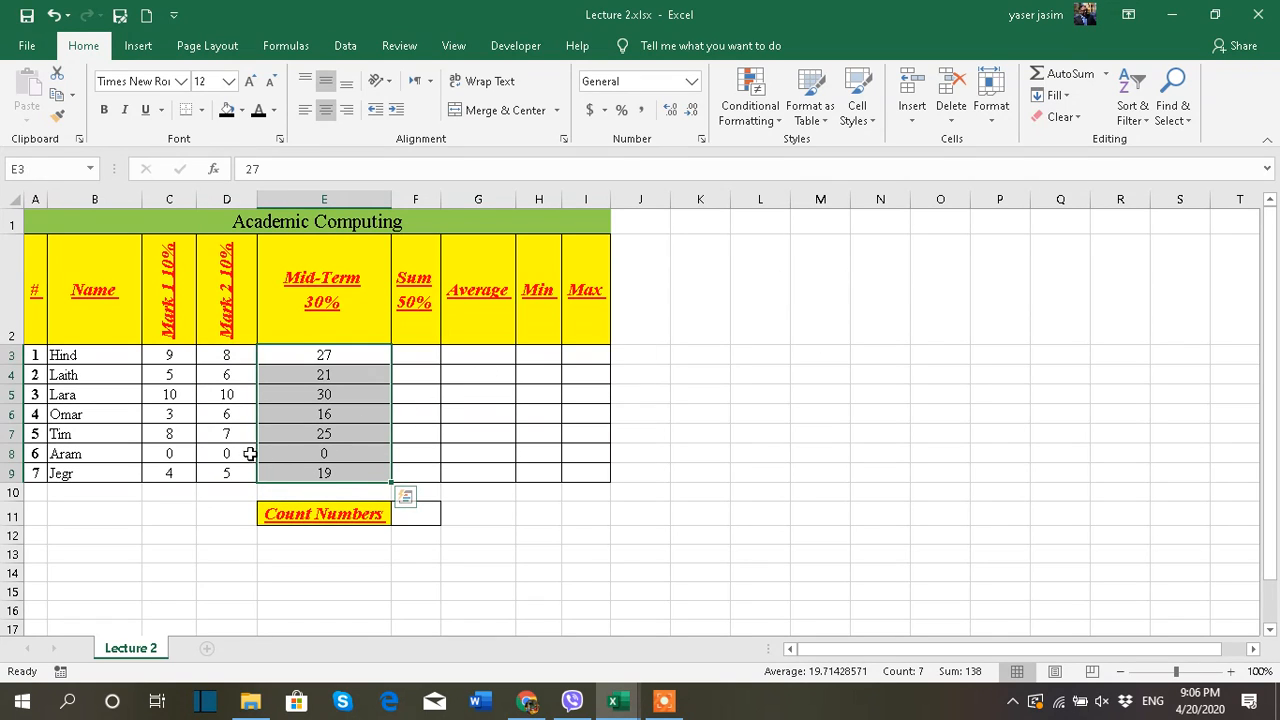
Change the marks in row 8 to 5 in E8, 1 in D8 and 1 in C8
click(297, 453)
text(5)
click(860, 410)
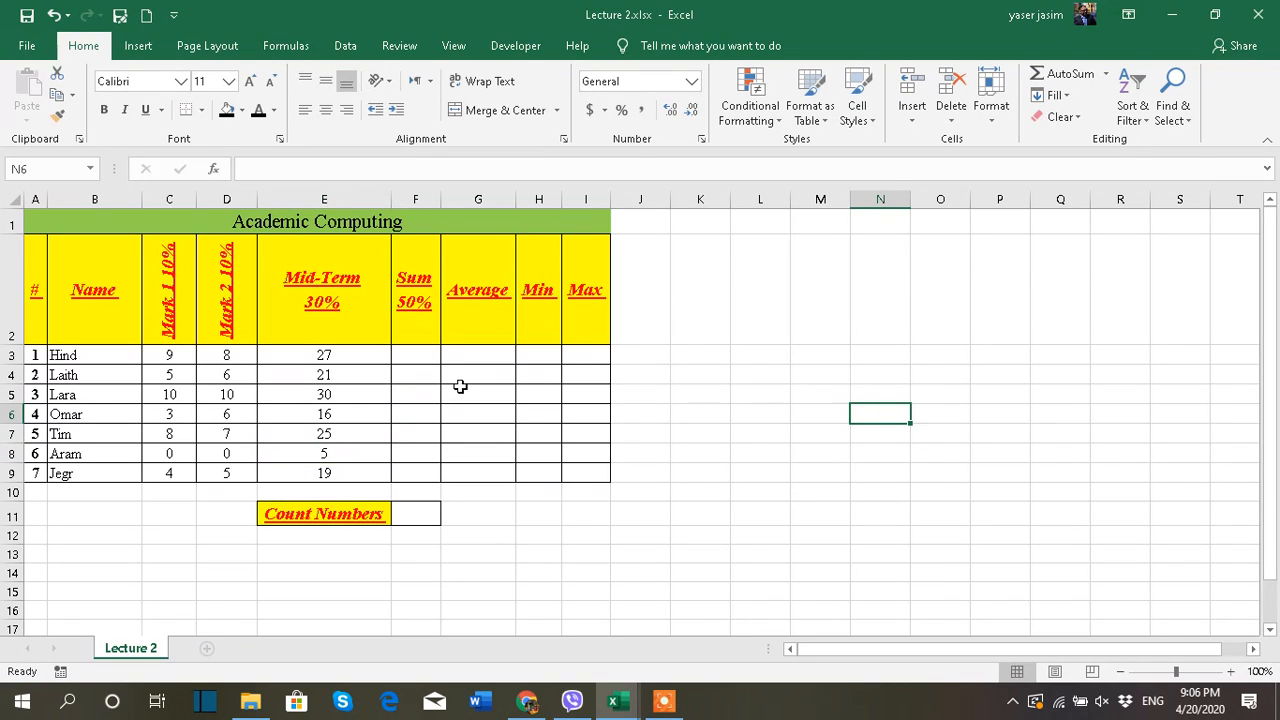
click(227, 451)
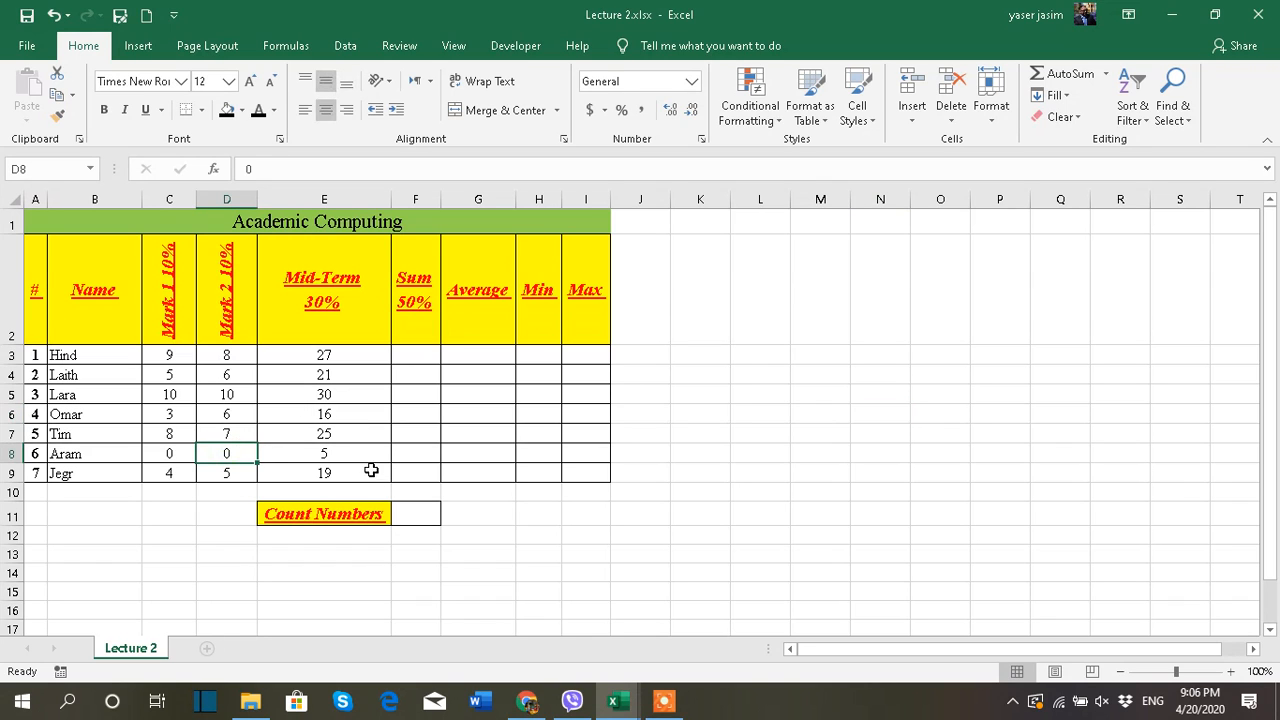
text(1)
click(165, 452)
text(1)
click(801, 412)
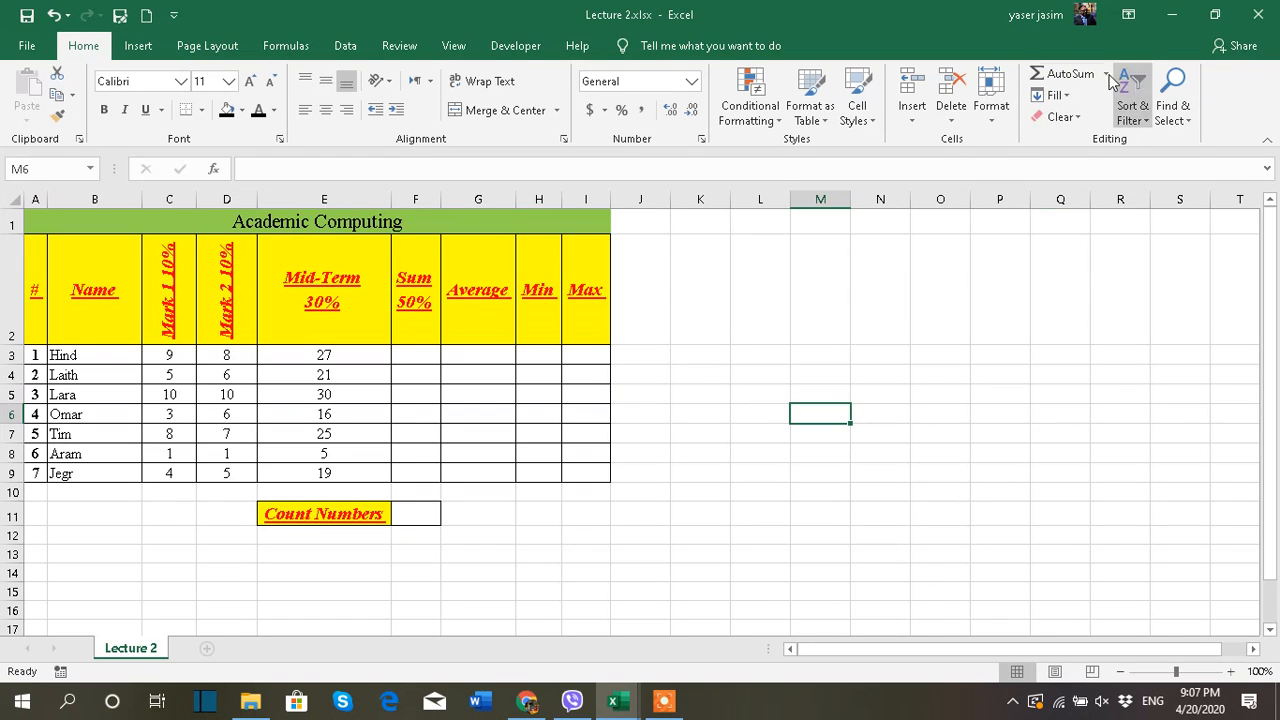
Calculate the first student's total in F3 with the AutoSum Sum function over C3:E3
click(424, 354)
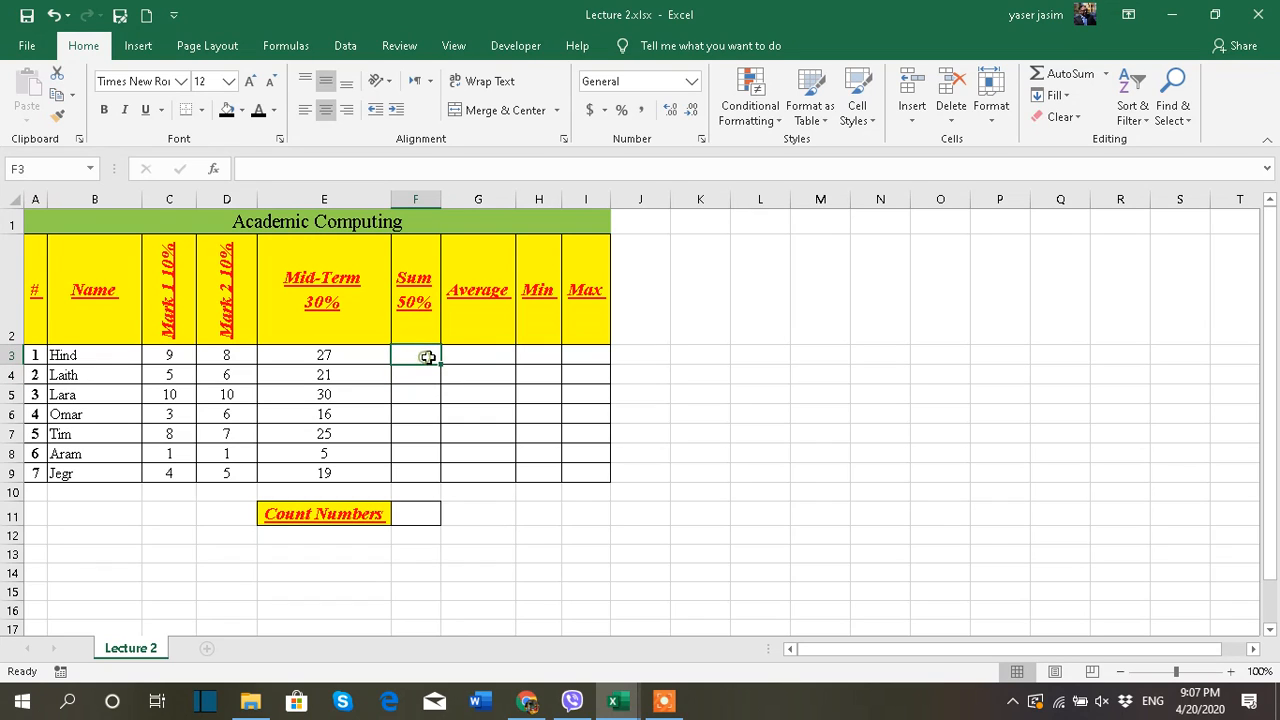
click(1107, 76)
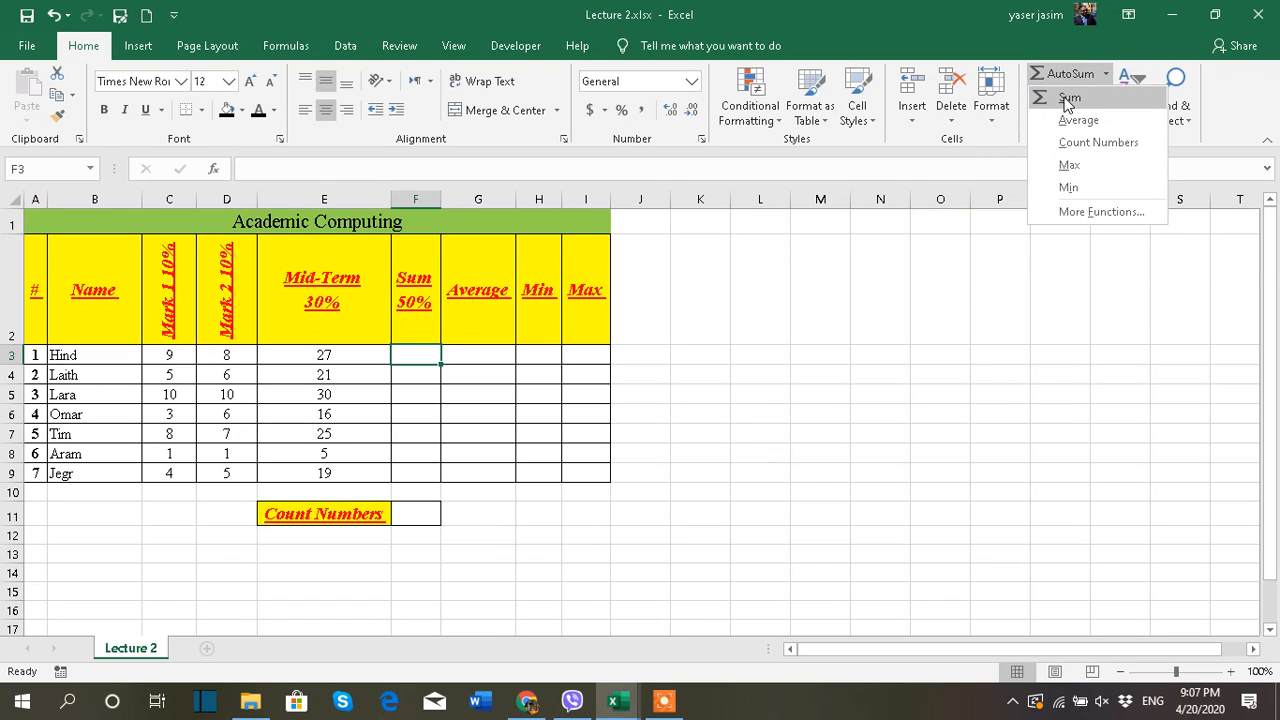
click(1104, 104)
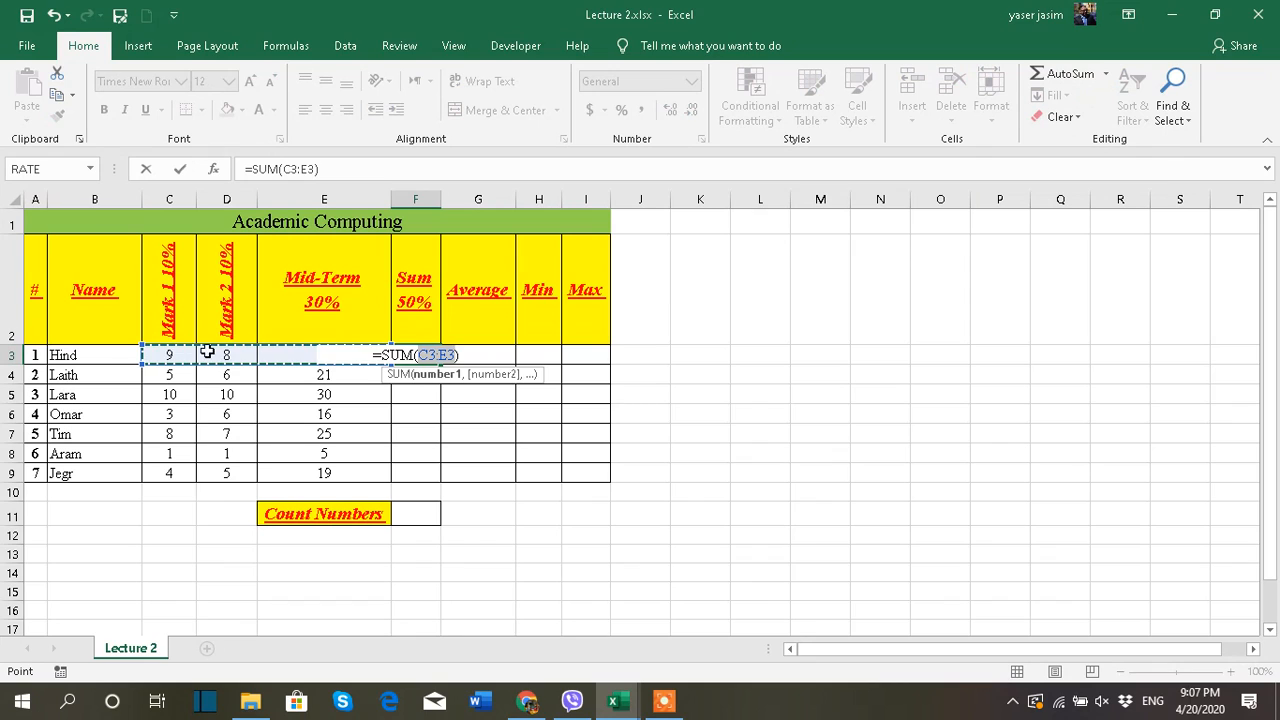
click(170, 354)
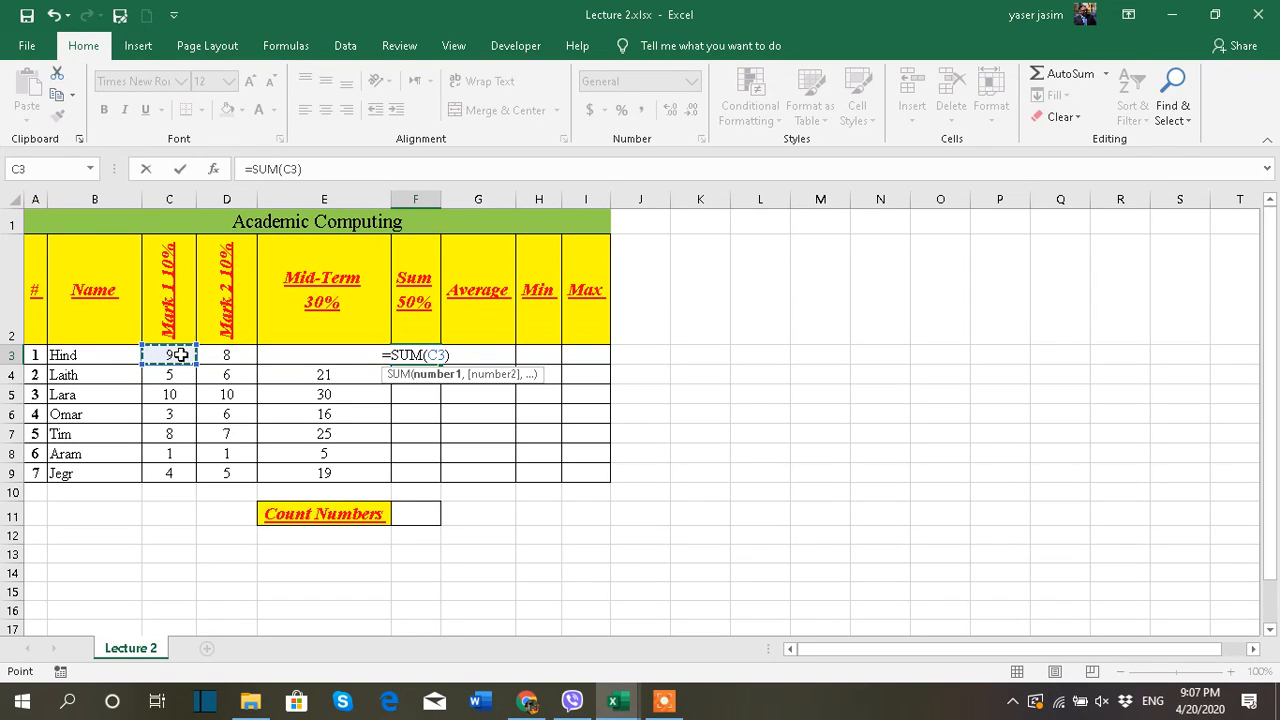
drag(177, 355, 276, 368)
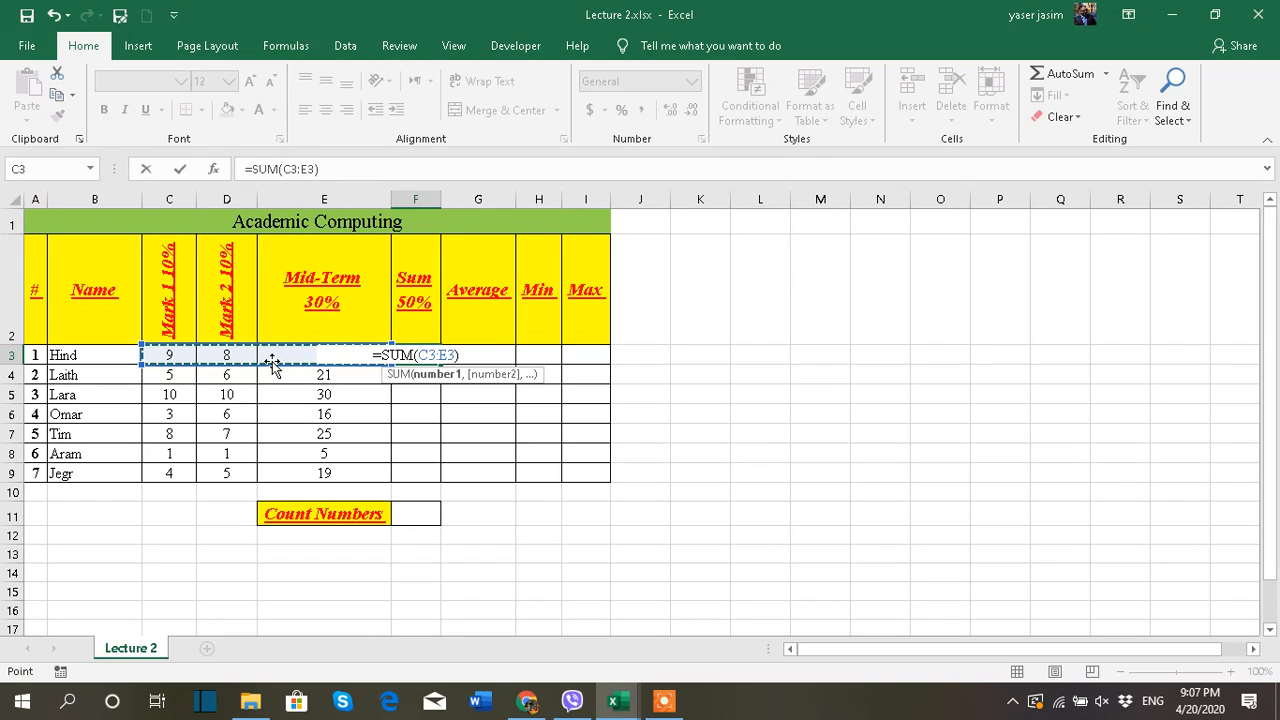
drag(171, 354, 278, 368)
key(Return)
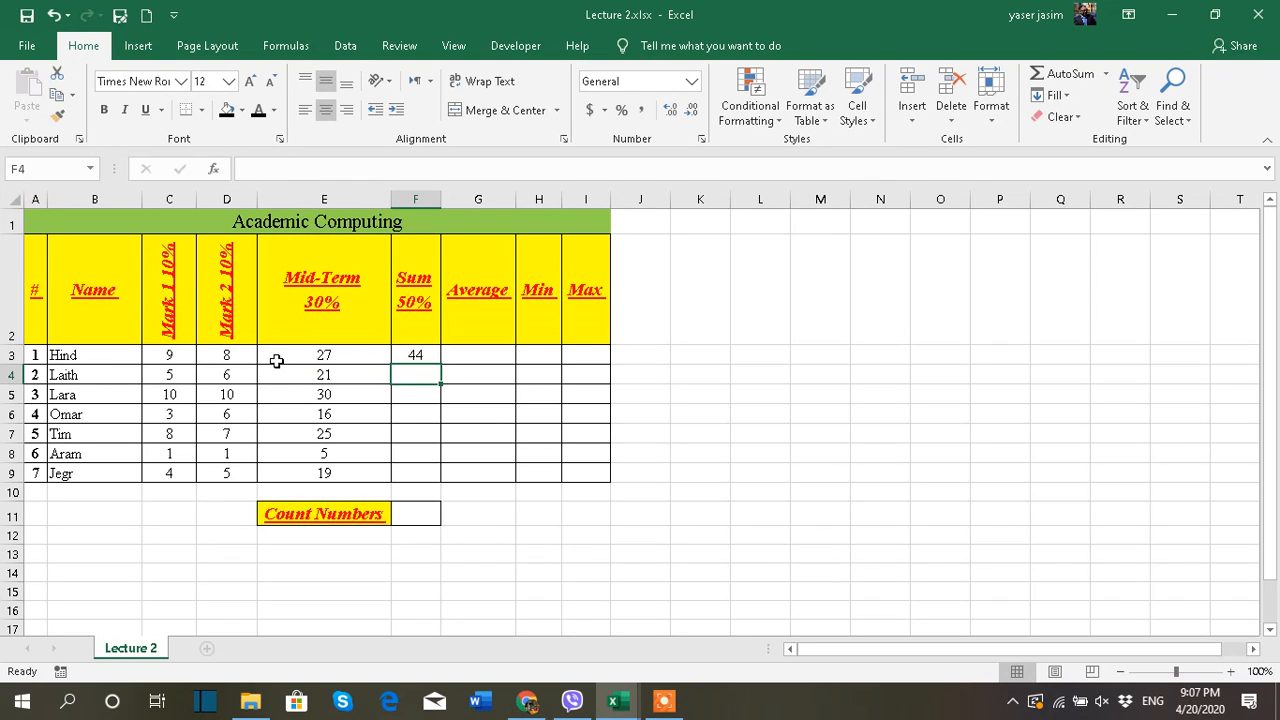
Fill the Sum formula from F3 down through F9
click(427, 355)
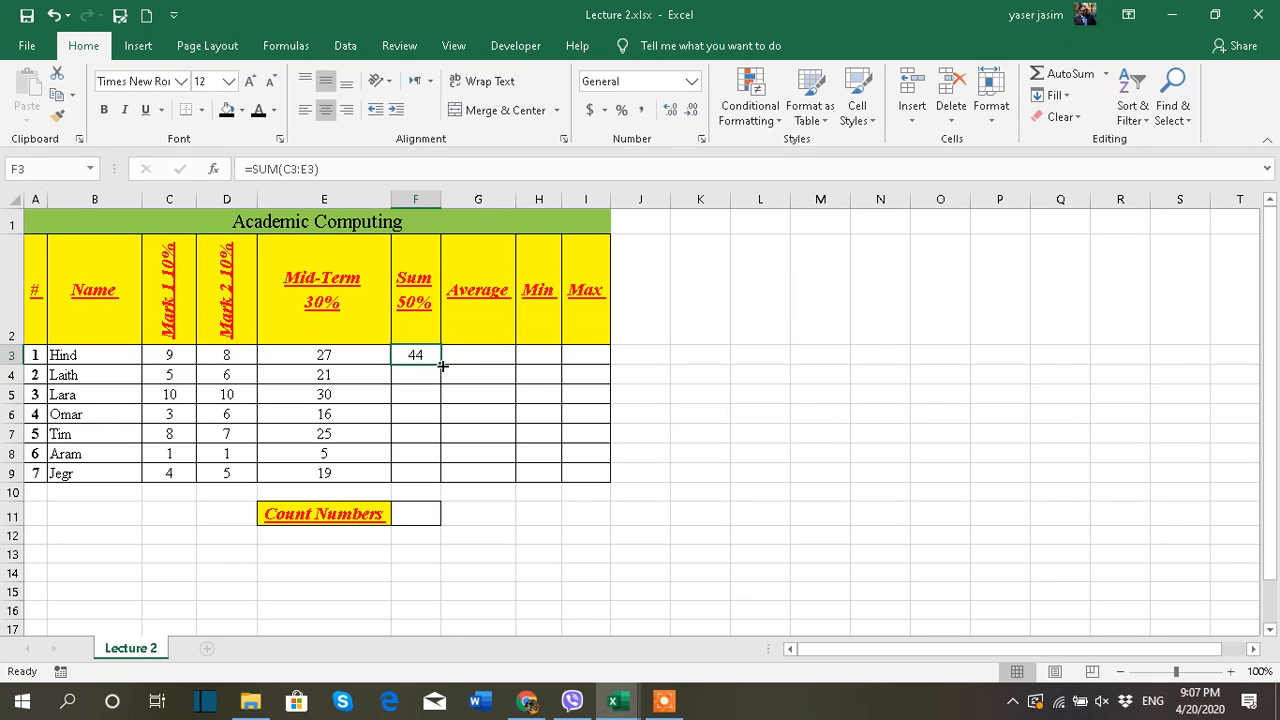
drag(441, 365, 432, 480)
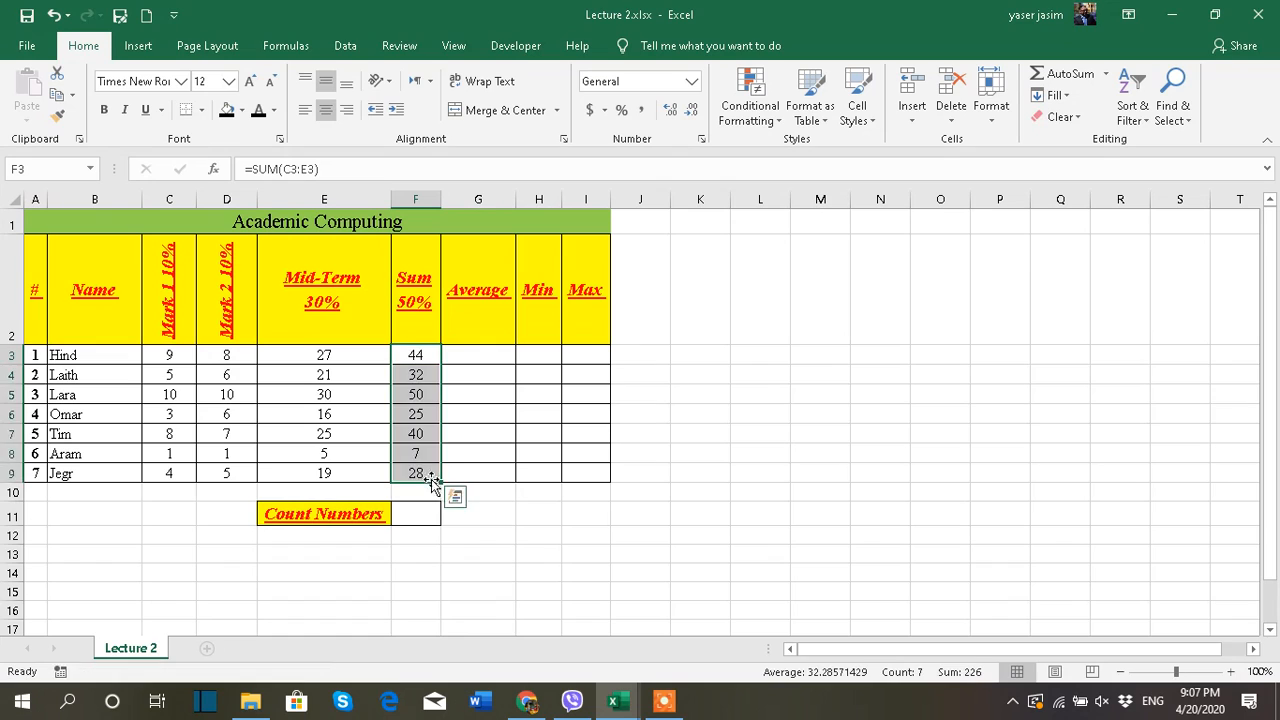
click(538, 516)
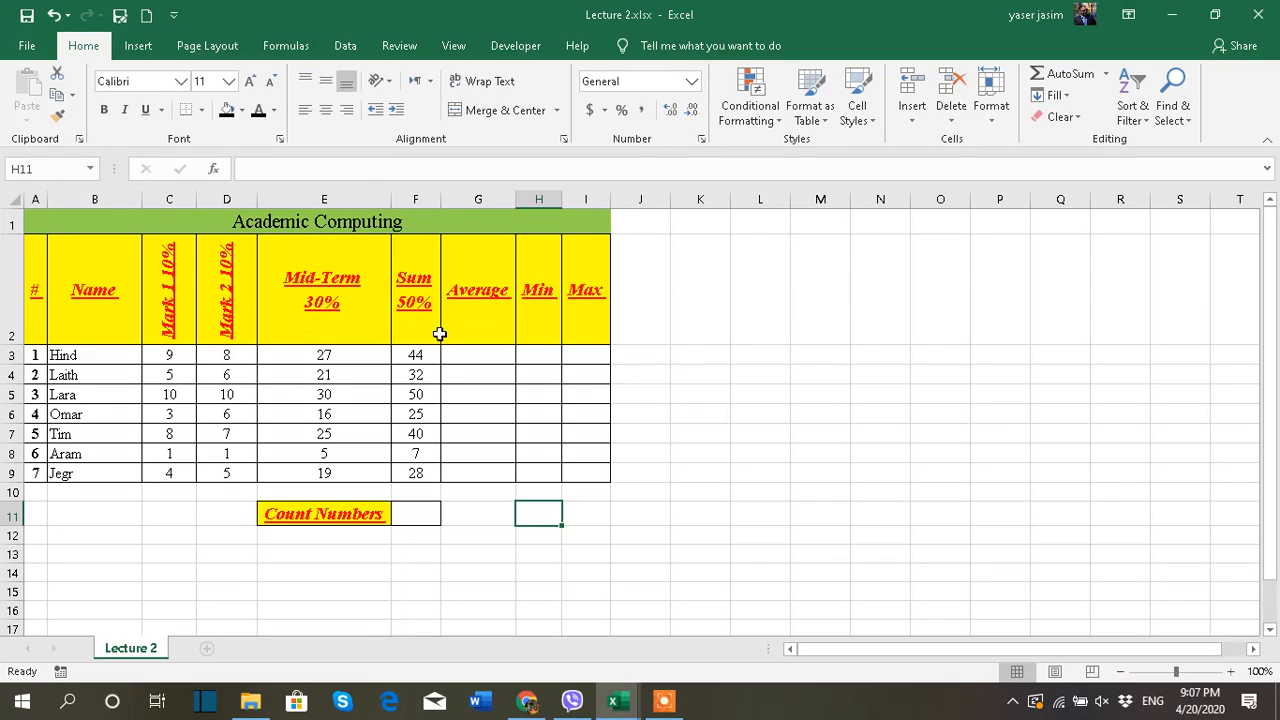
Check the copied Sum formulas in F4:F6 and autofill the F3 formula down the Sum column again
click(424, 372)
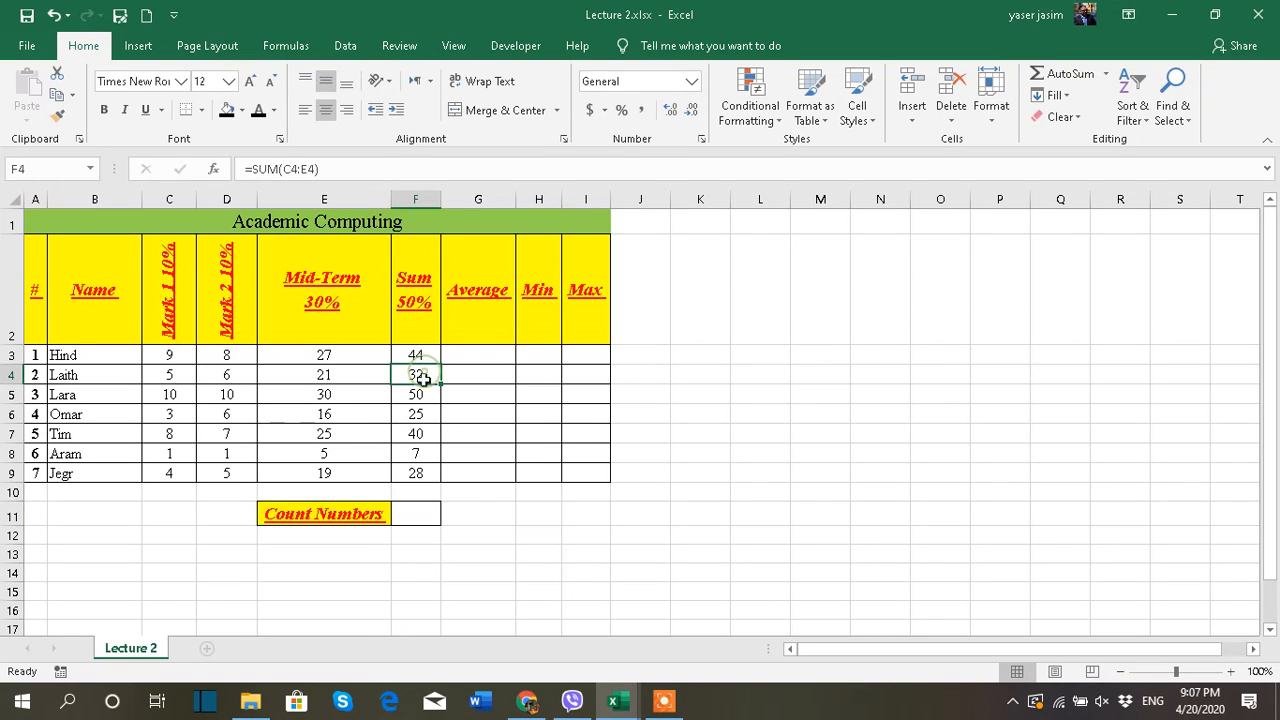
click(420, 394)
click(420, 413)
click(418, 355)
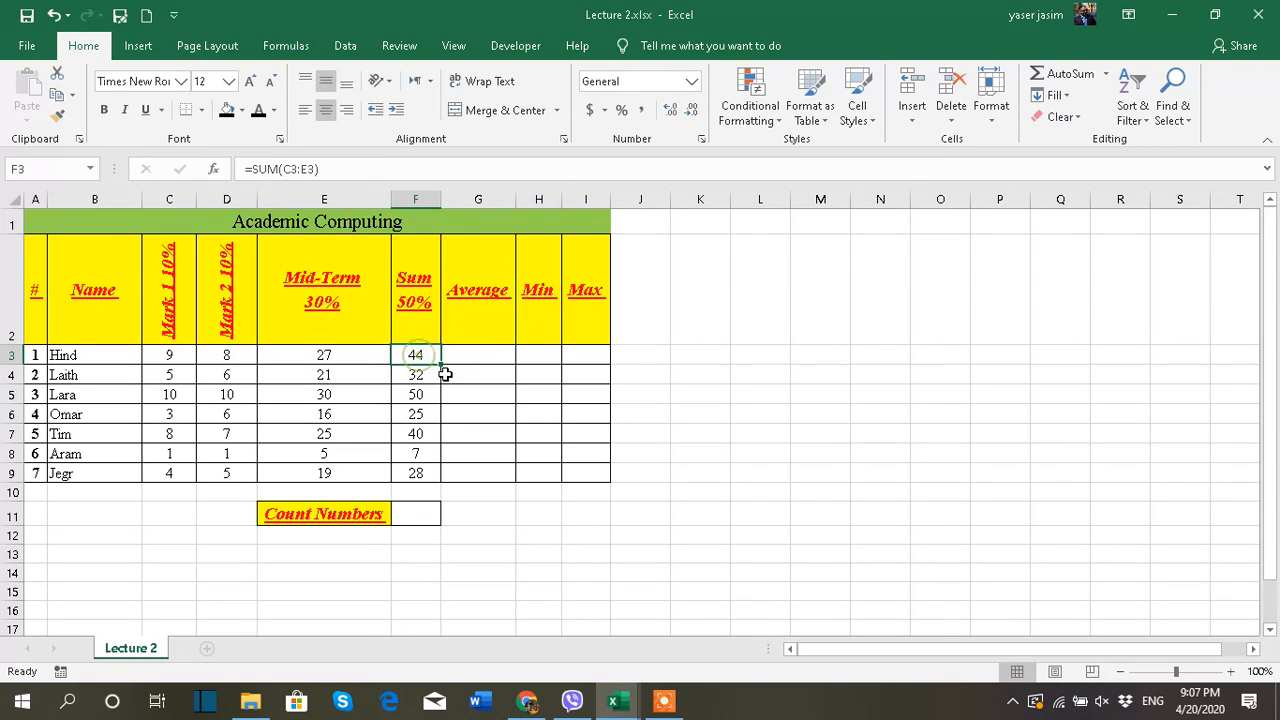
double_click(440, 365)
click(576, 520)
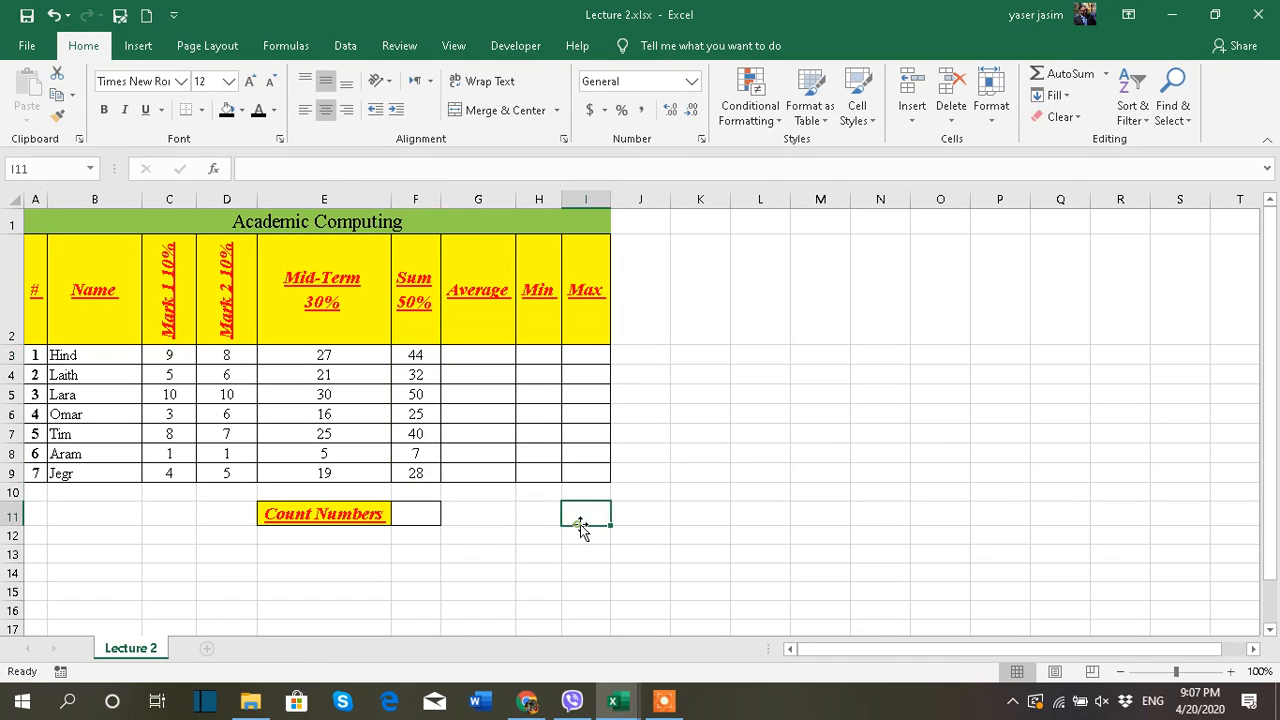
Calculate the average of C3:E3 in G3 with the AutoSum Average function and fill it down through G9
click(480, 356)
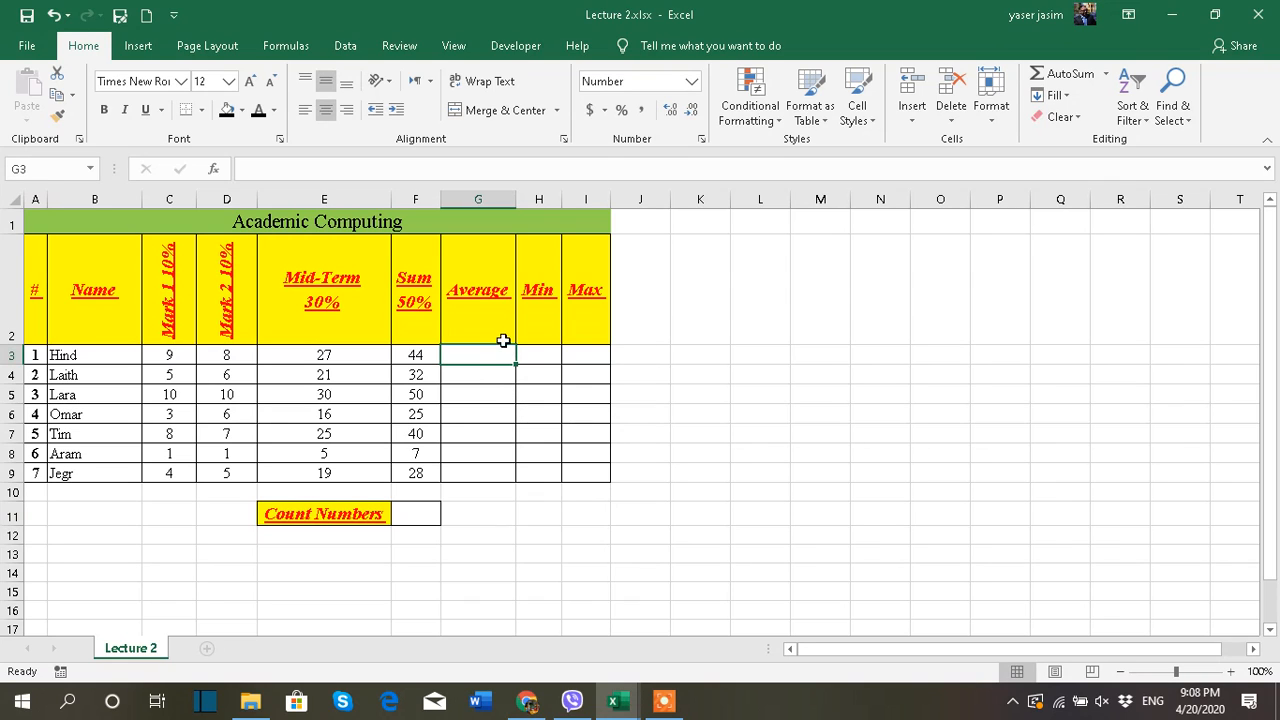
click(190, 364)
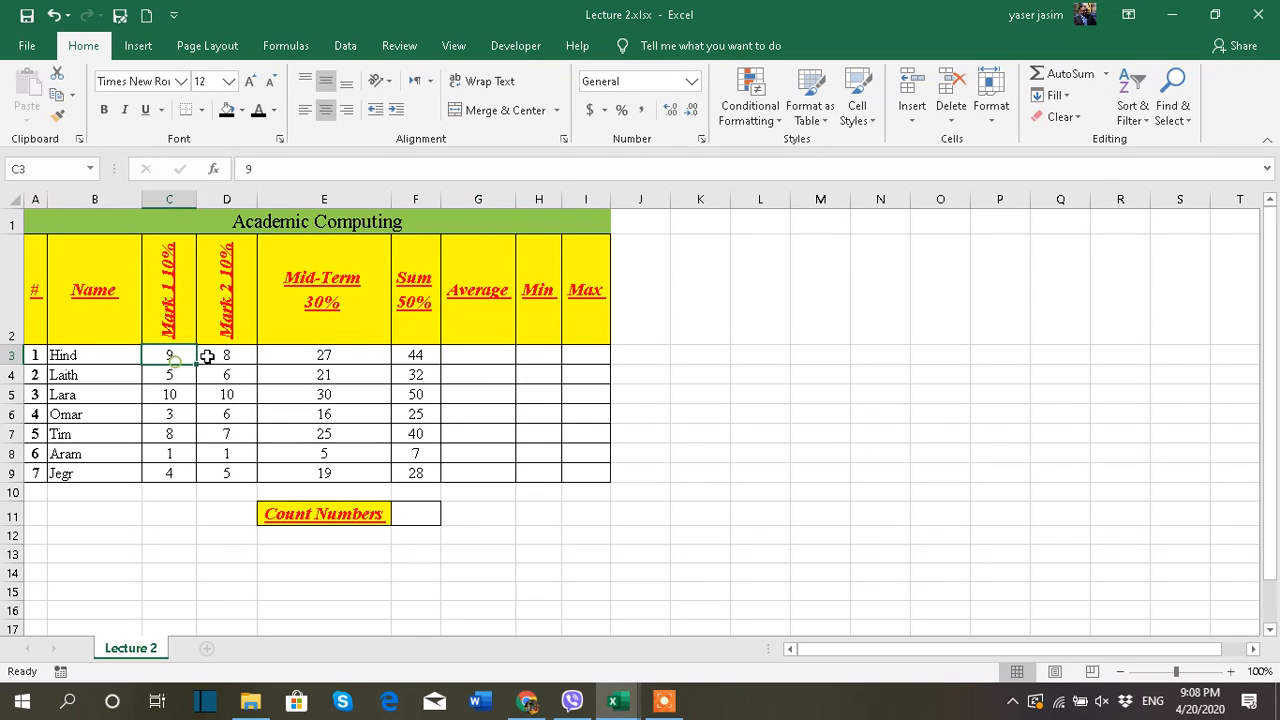
click(210, 358)
click(277, 355)
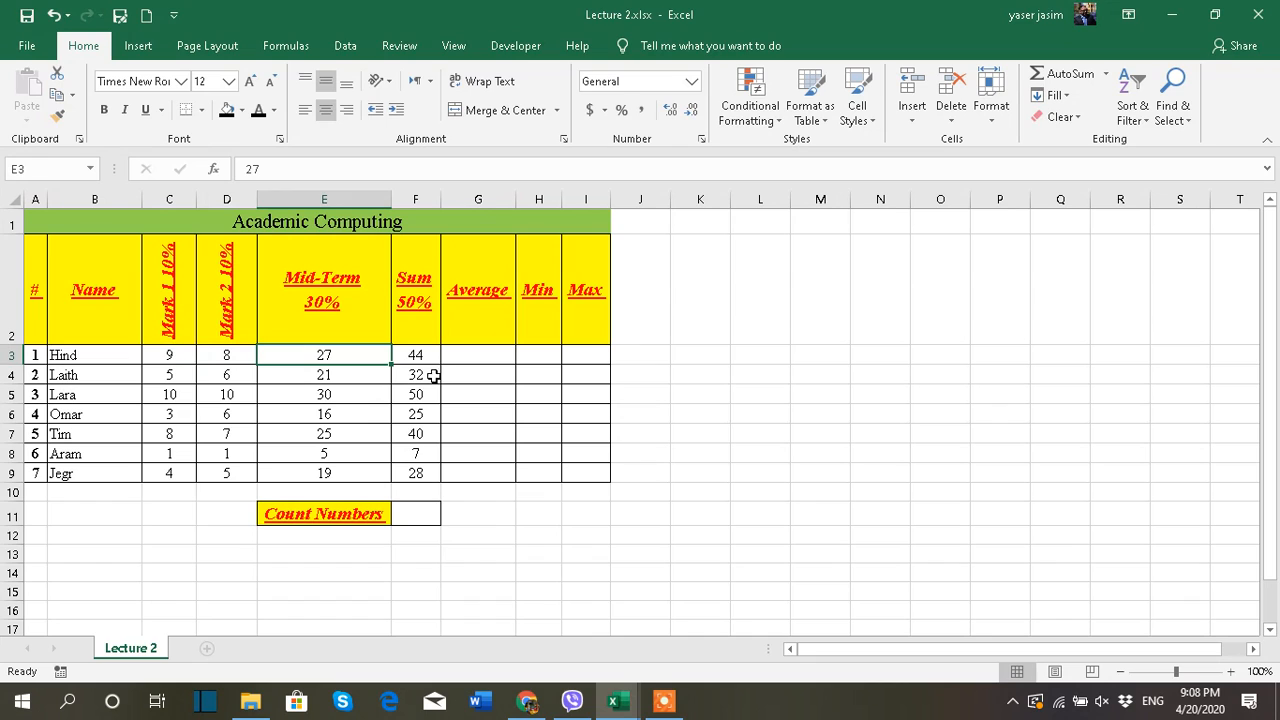
click(464, 358)
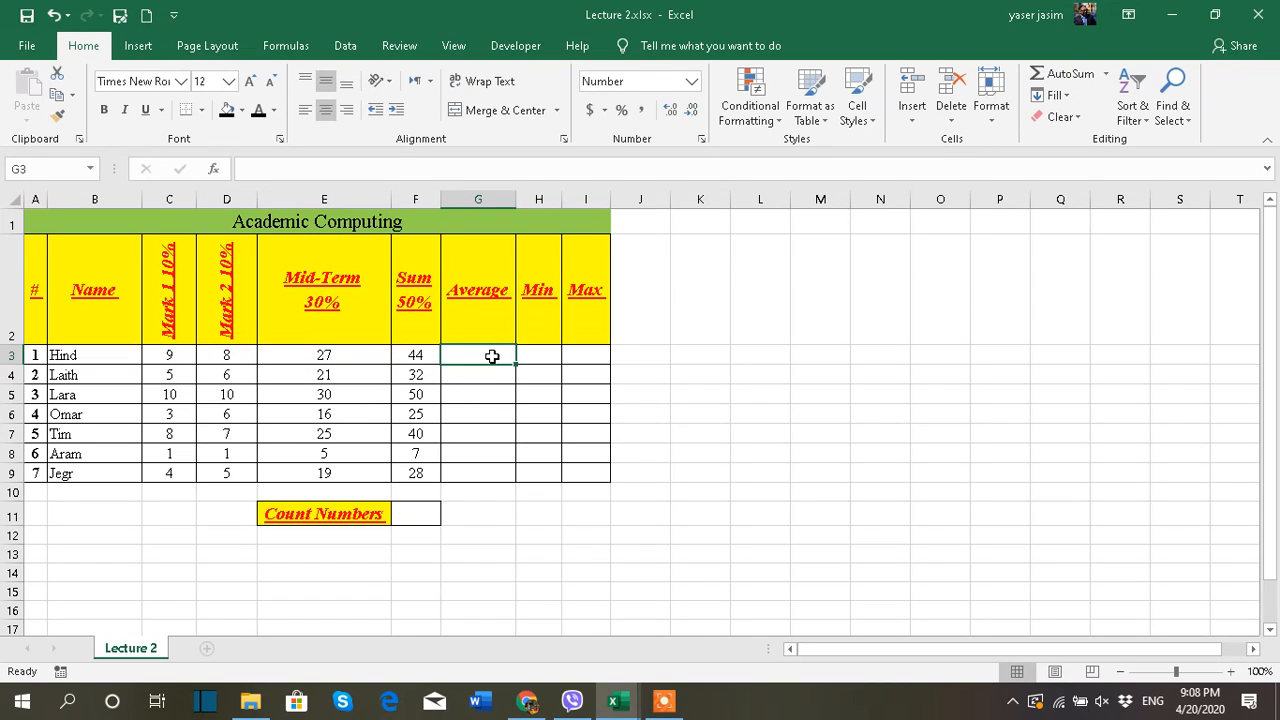
click(1104, 76)
click(1086, 123)
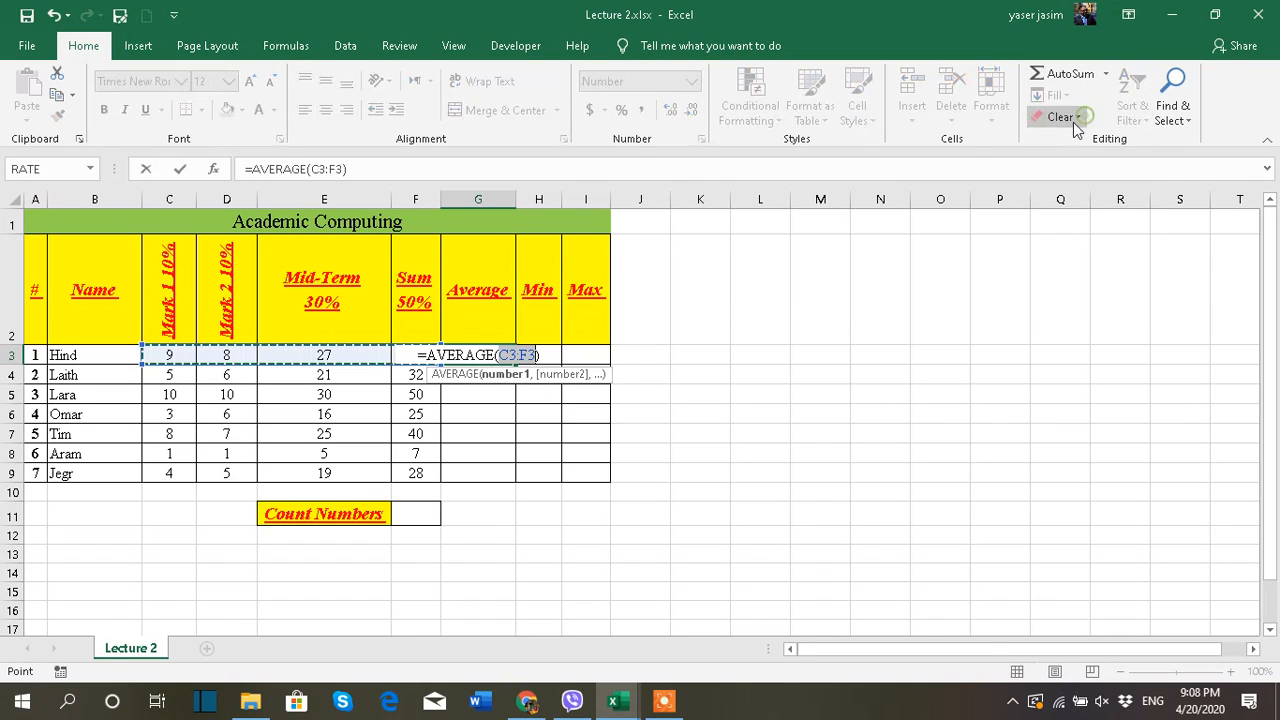
drag(167, 355, 279, 356)
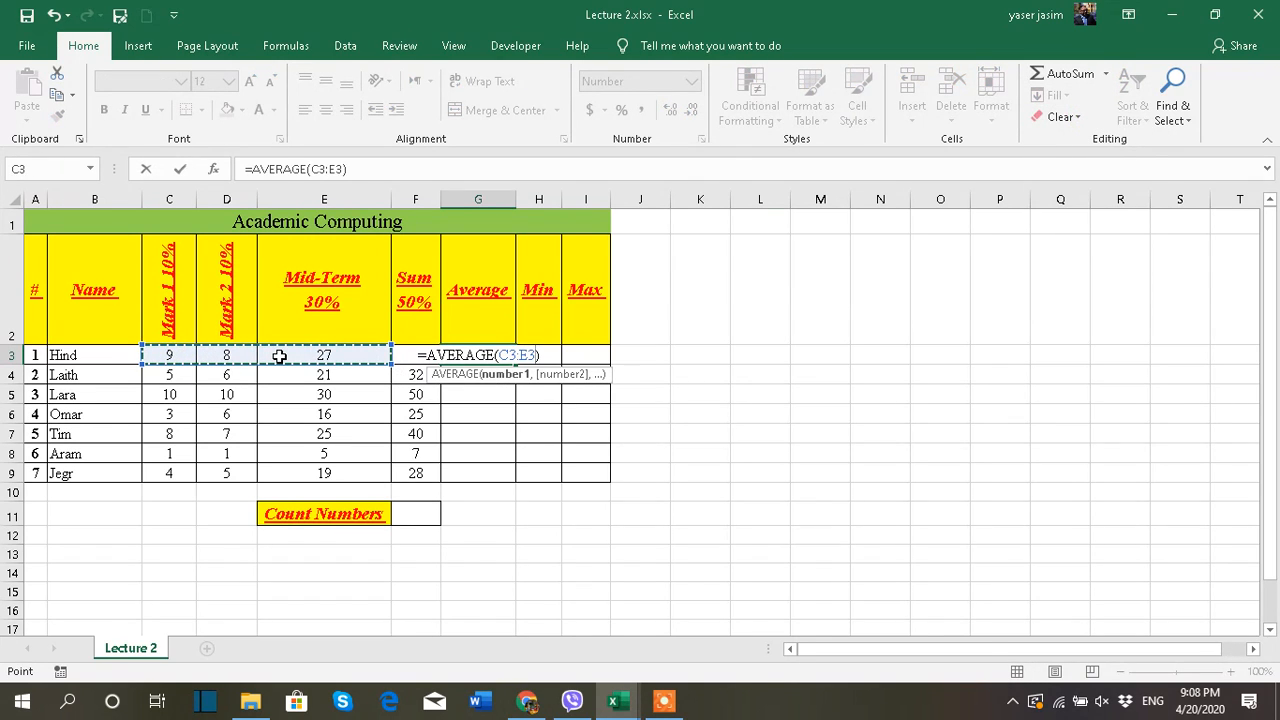
key(Return)
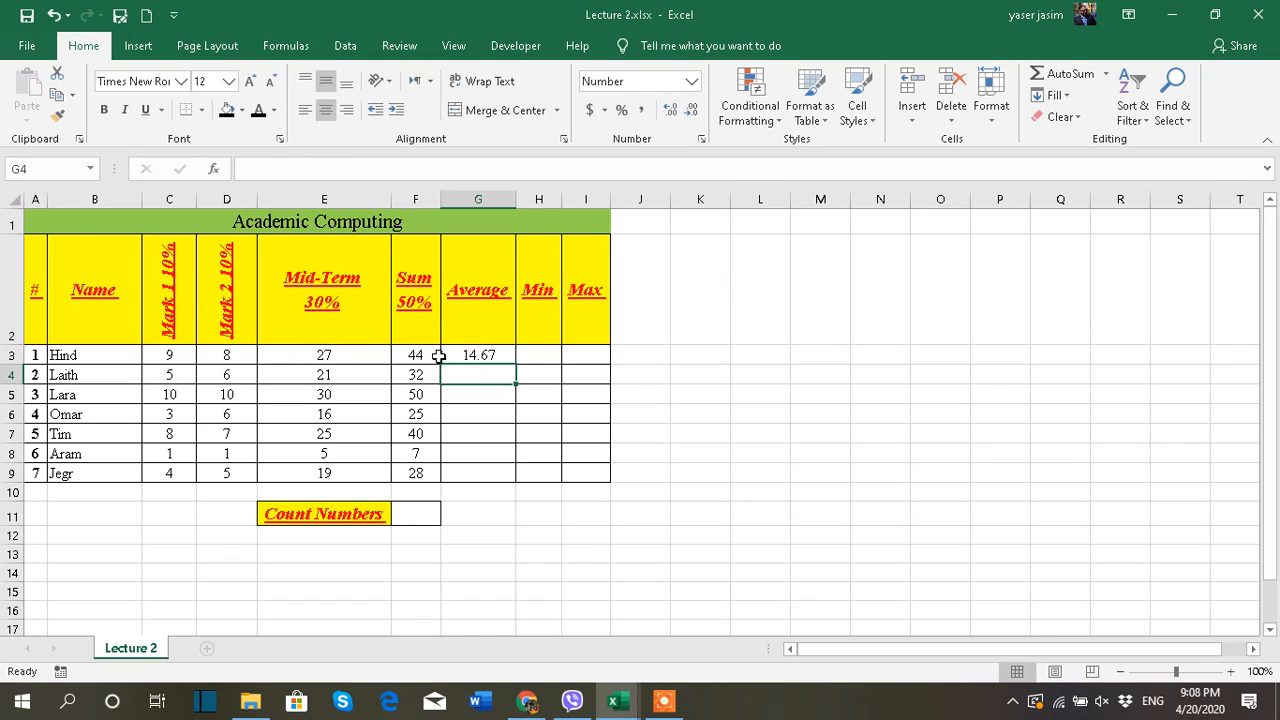
click(488, 354)
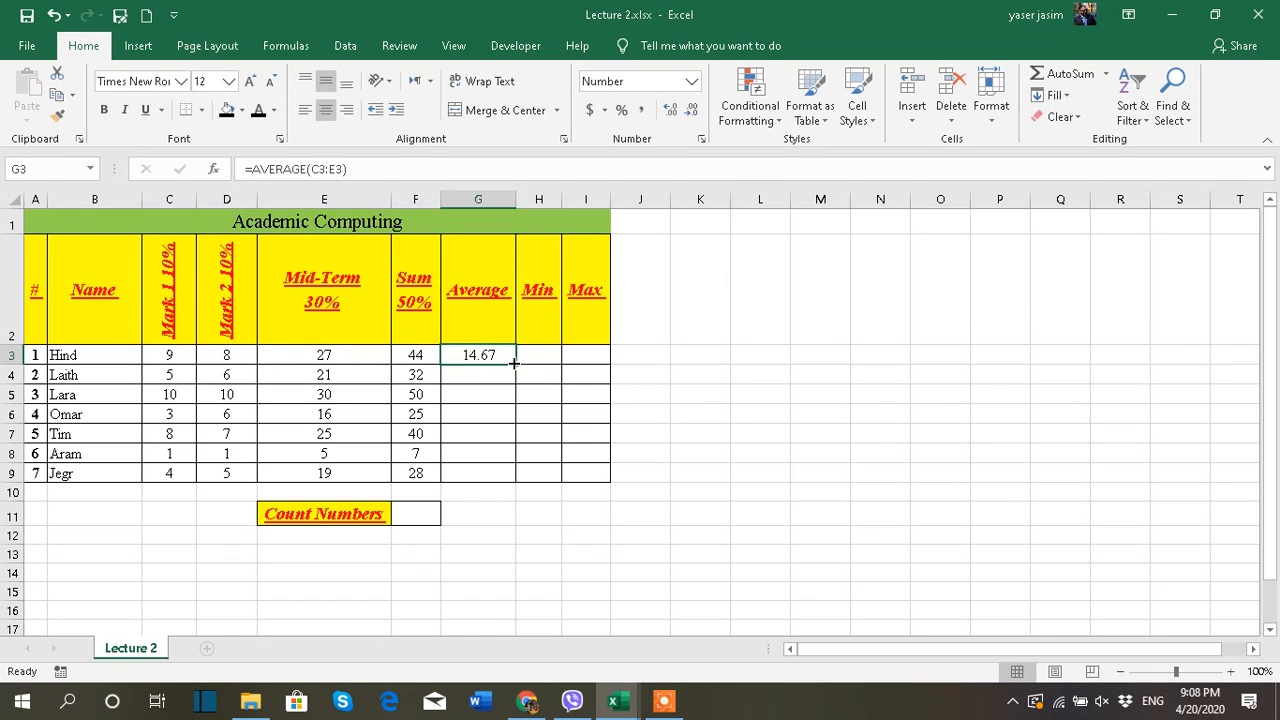
drag(516, 370, 510, 480)
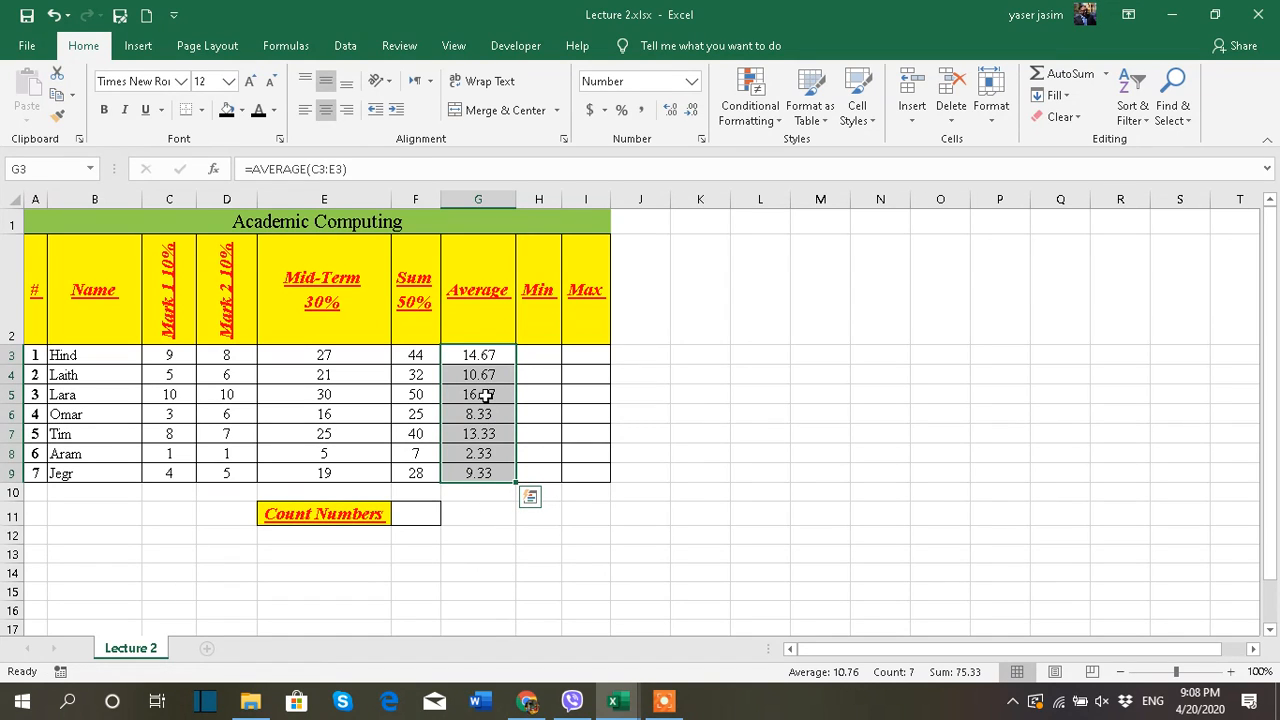
Try more decimal places on the averages in G3:G9, and reduce them to no decimal places
click(670, 112)
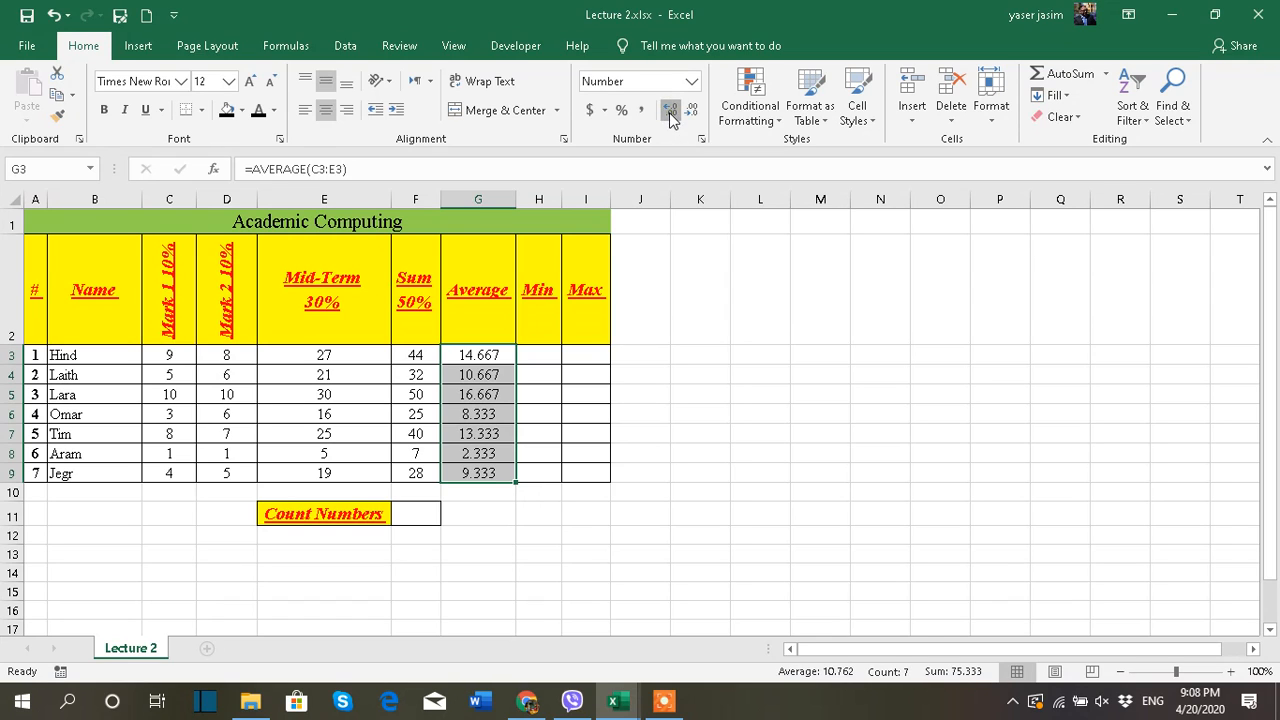
click(670, 112)
click(690, 112)
click(690, 112)
click(690, 112)
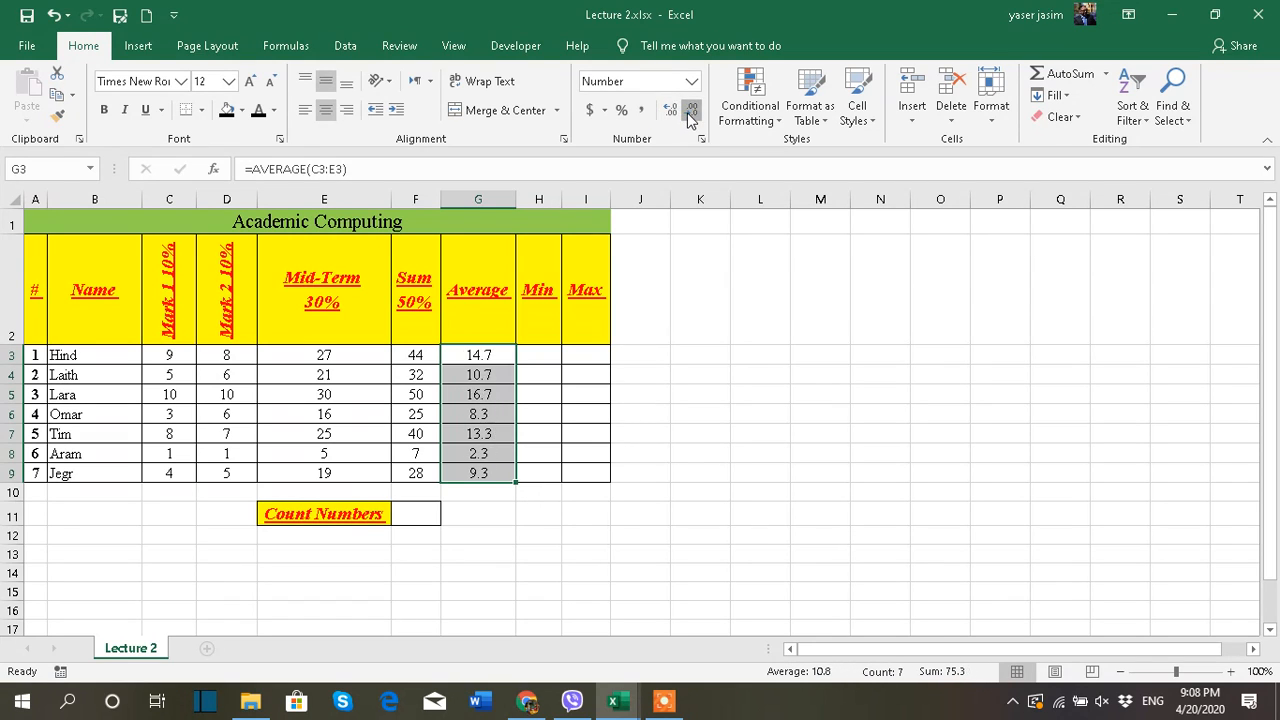
click(690, 112)
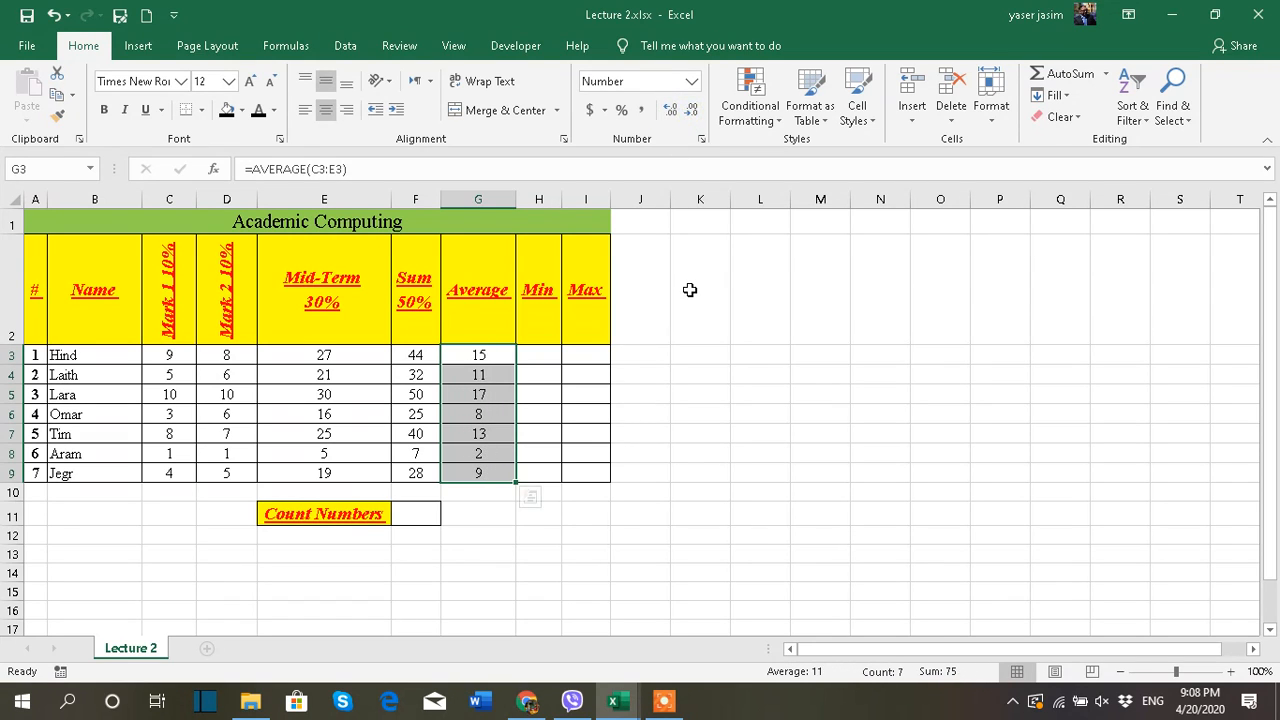
click(690, 290)
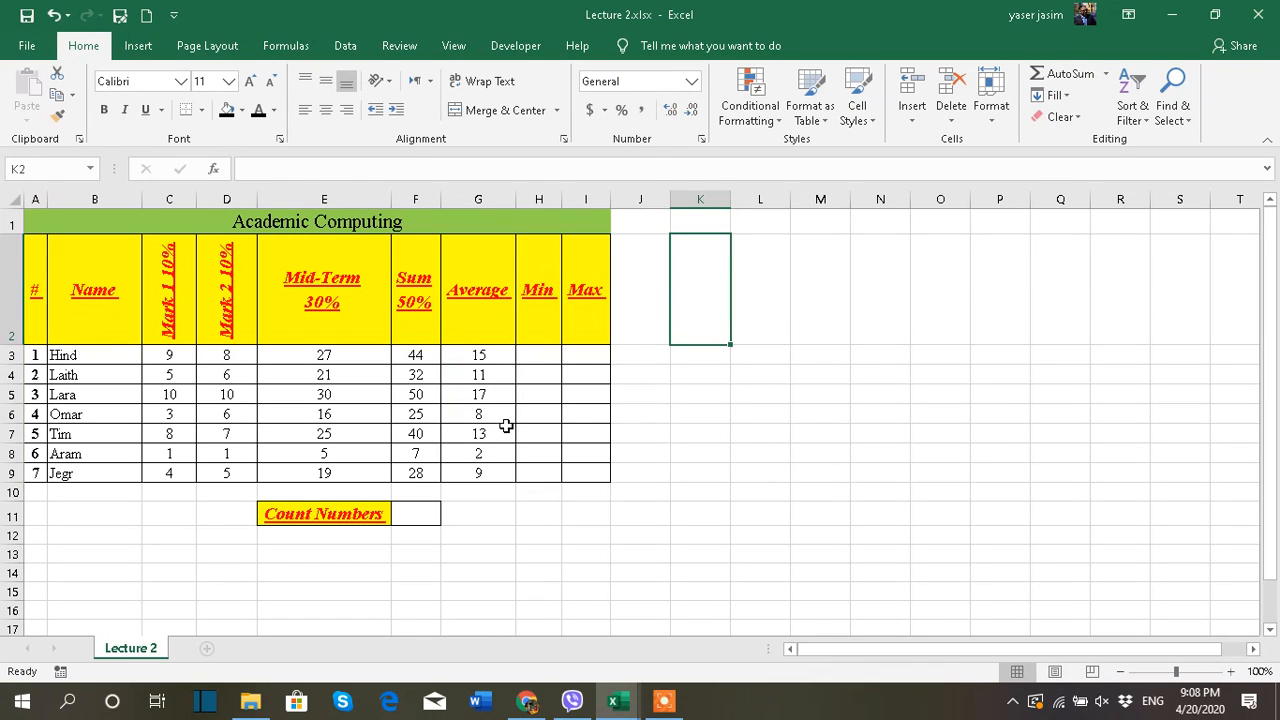
click(548, 356)
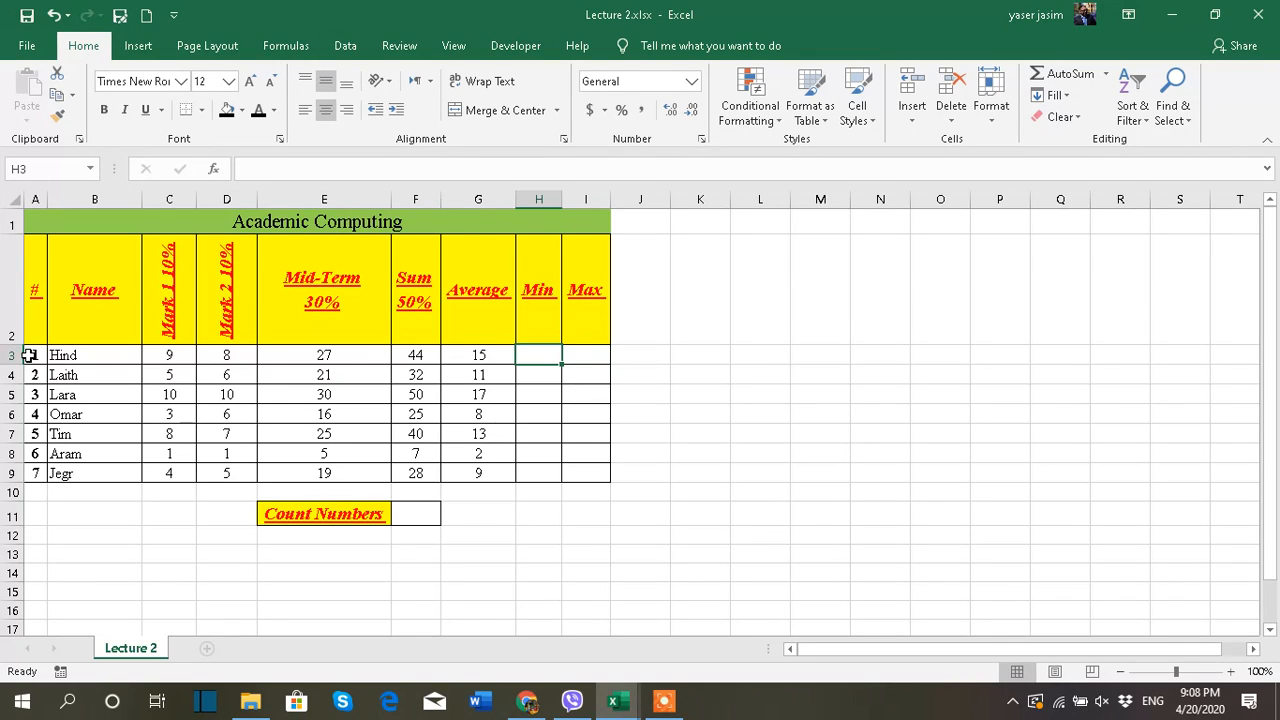
click(249, 358)
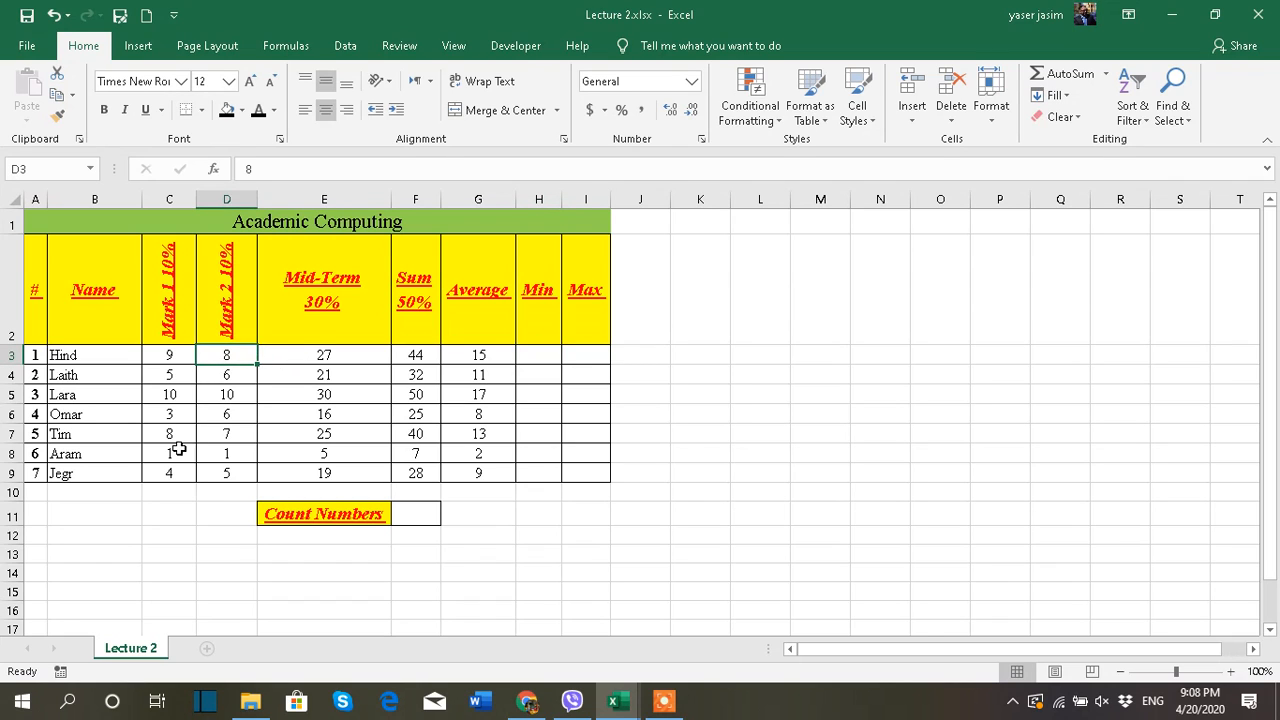
click(233, 435)
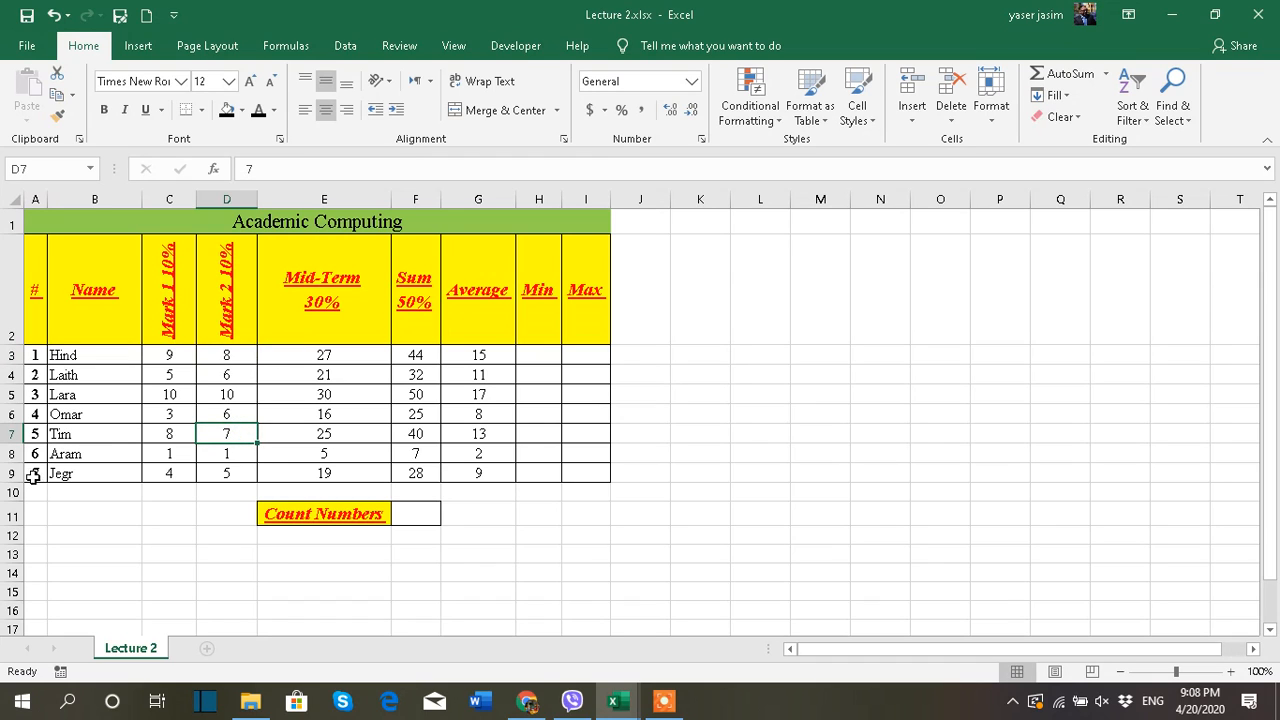
click(175, 477)
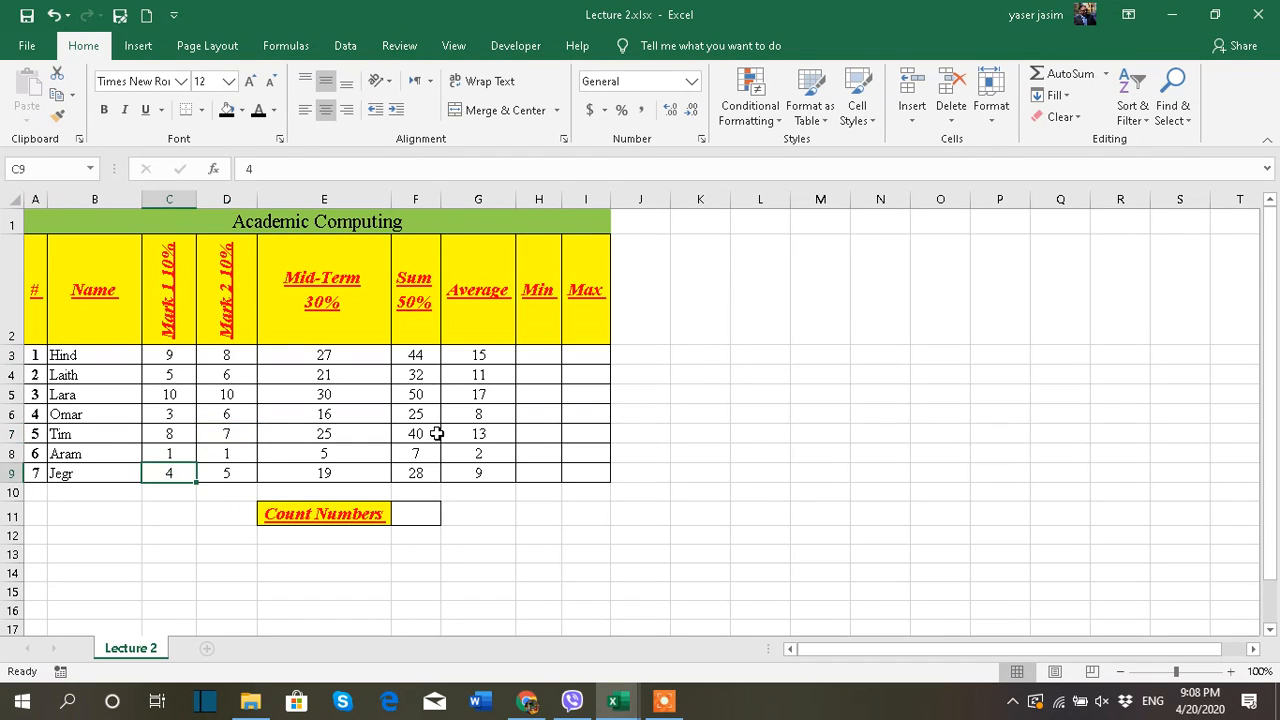
Calculate the minimum of C3:E3 in H3 with the AutoSum Min function and fill it down through H9
click(542, 351)
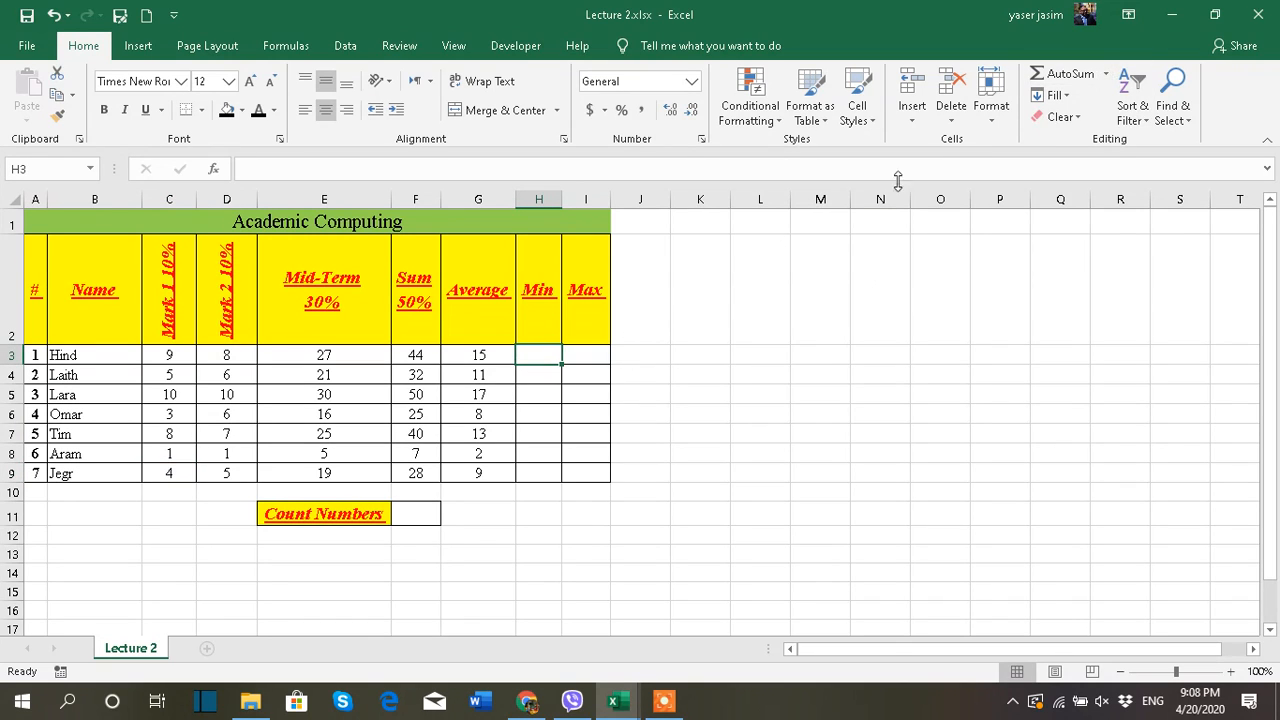
click(1106, 74)
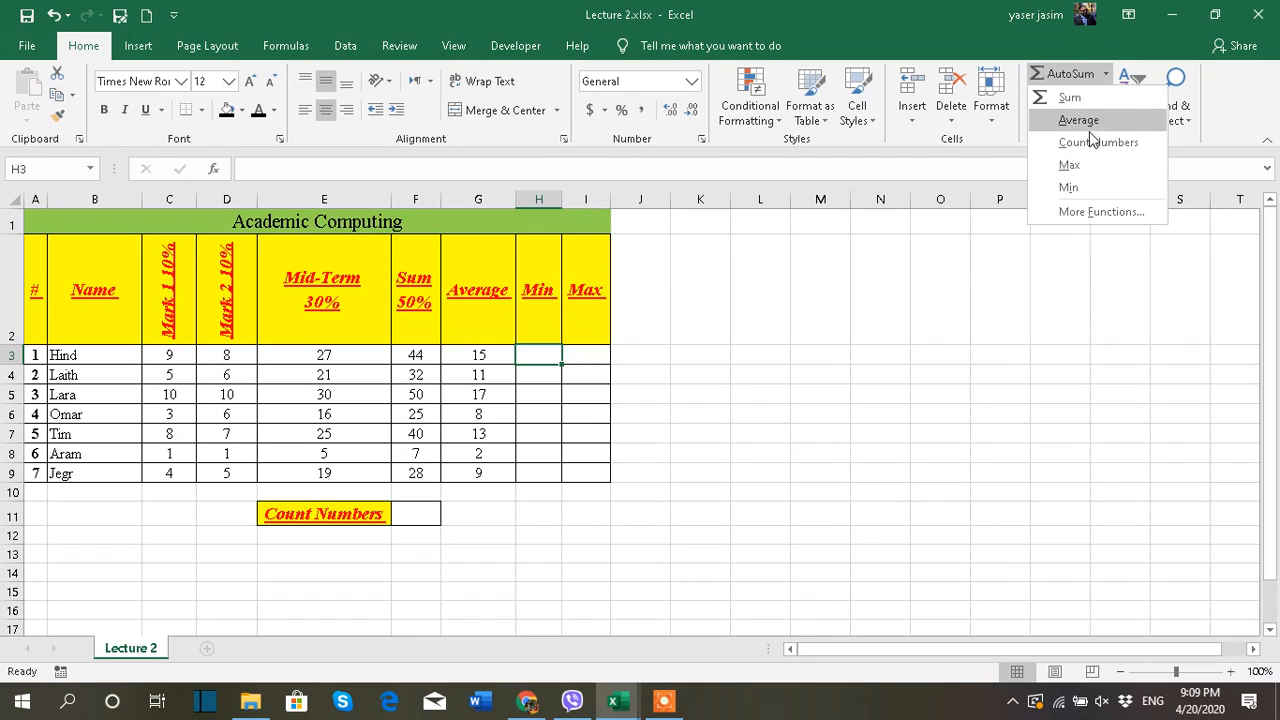
click(1080, 188)
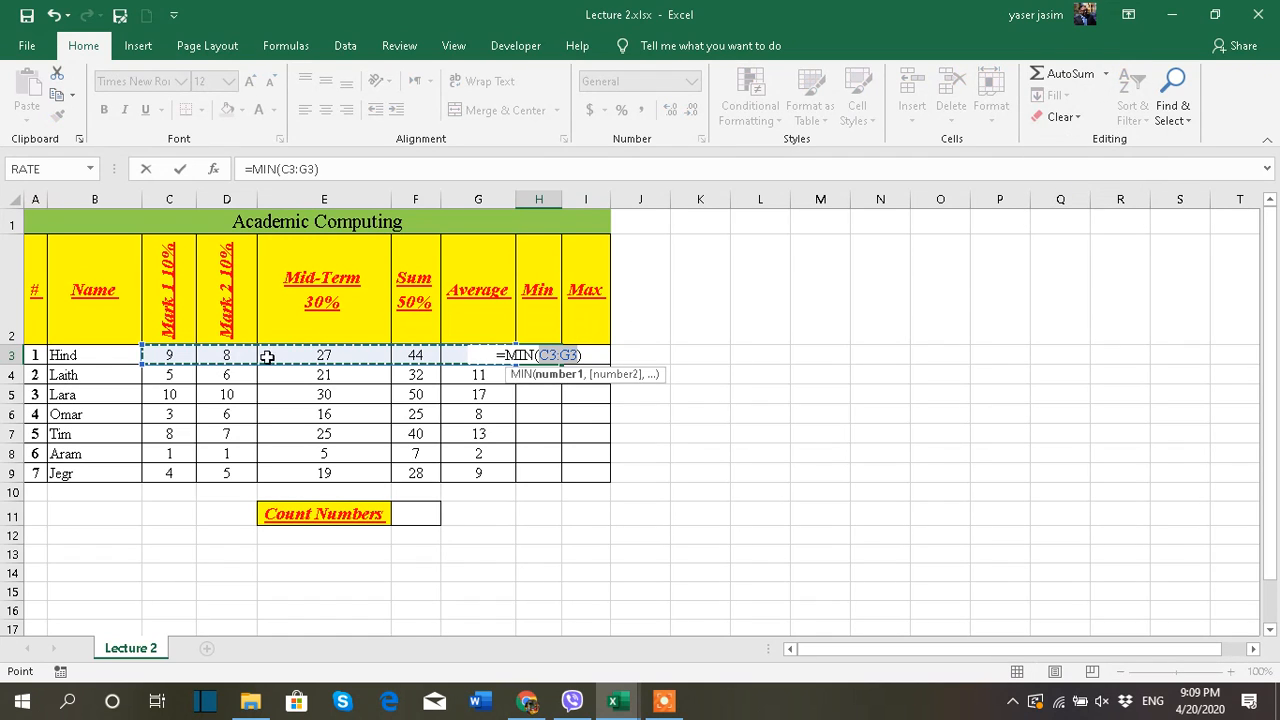
drag(186, 358, 292, 360)
key(Return)
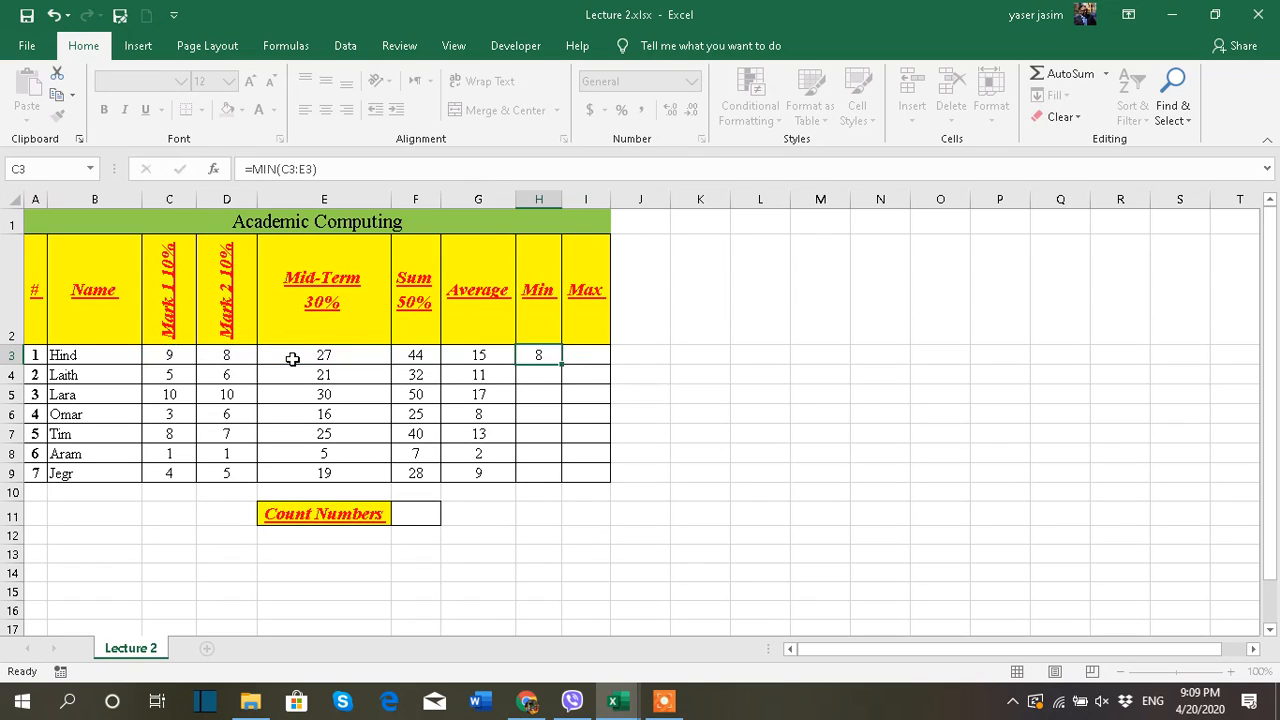
click(539, 350)
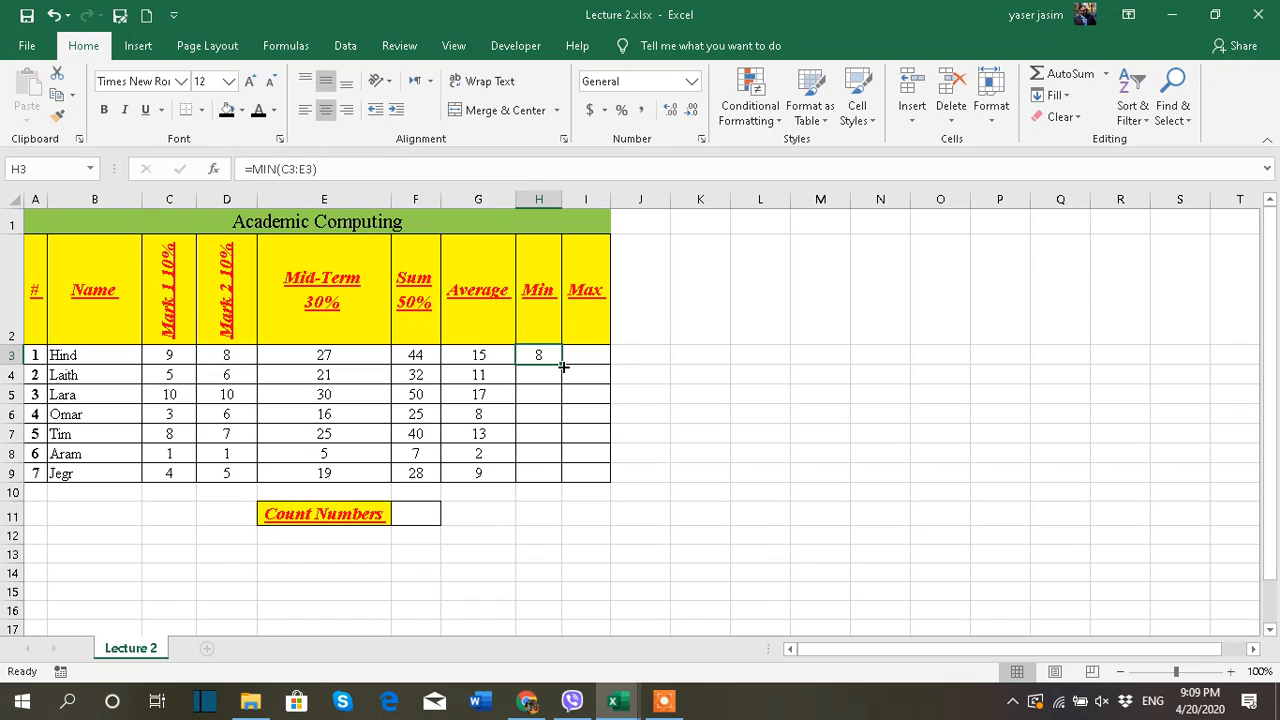
double_click(563, 368)
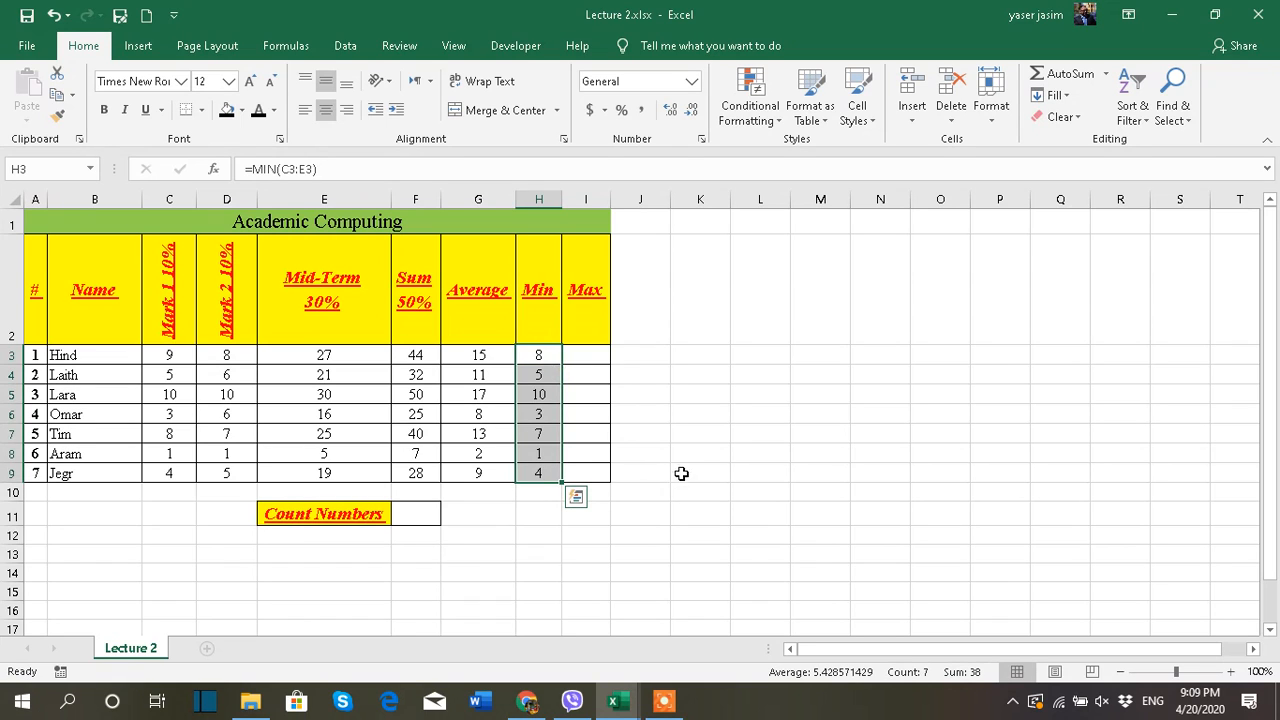
Calculate the maximum of C3:E3 in I3 with the AutoSum Max function and fill it down through I9
click(588, 360)
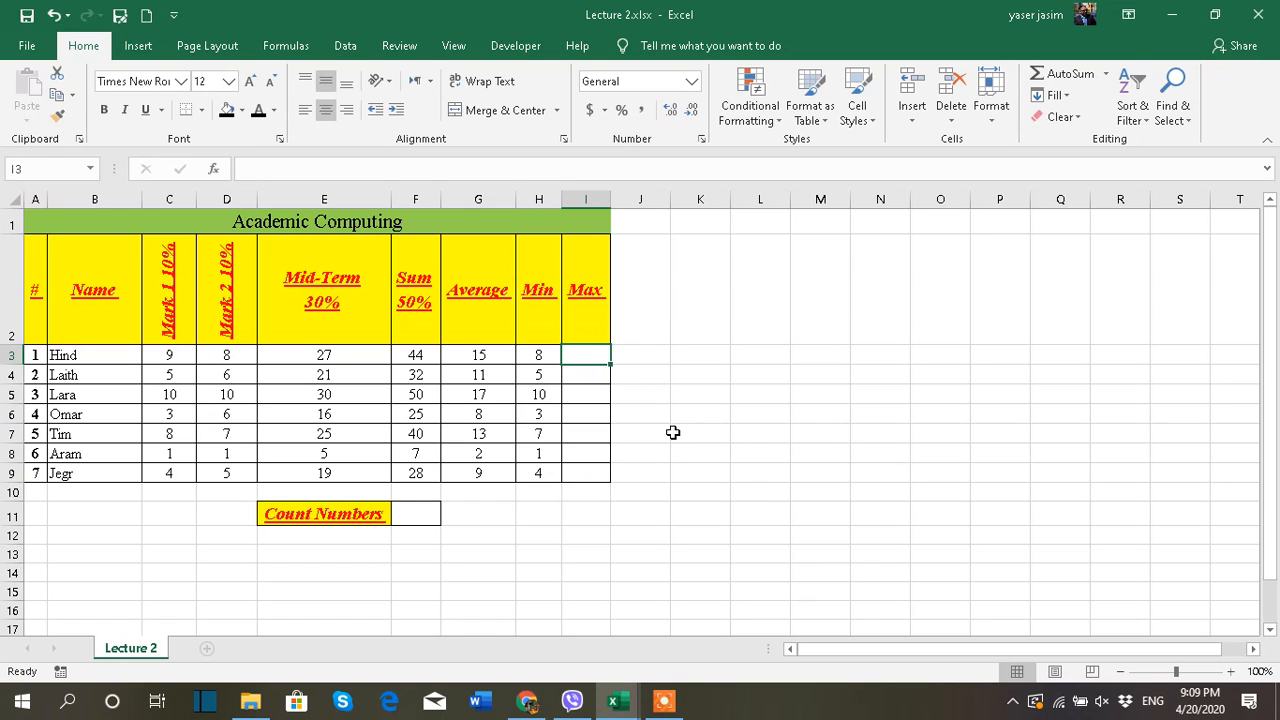
click(1106, 75)
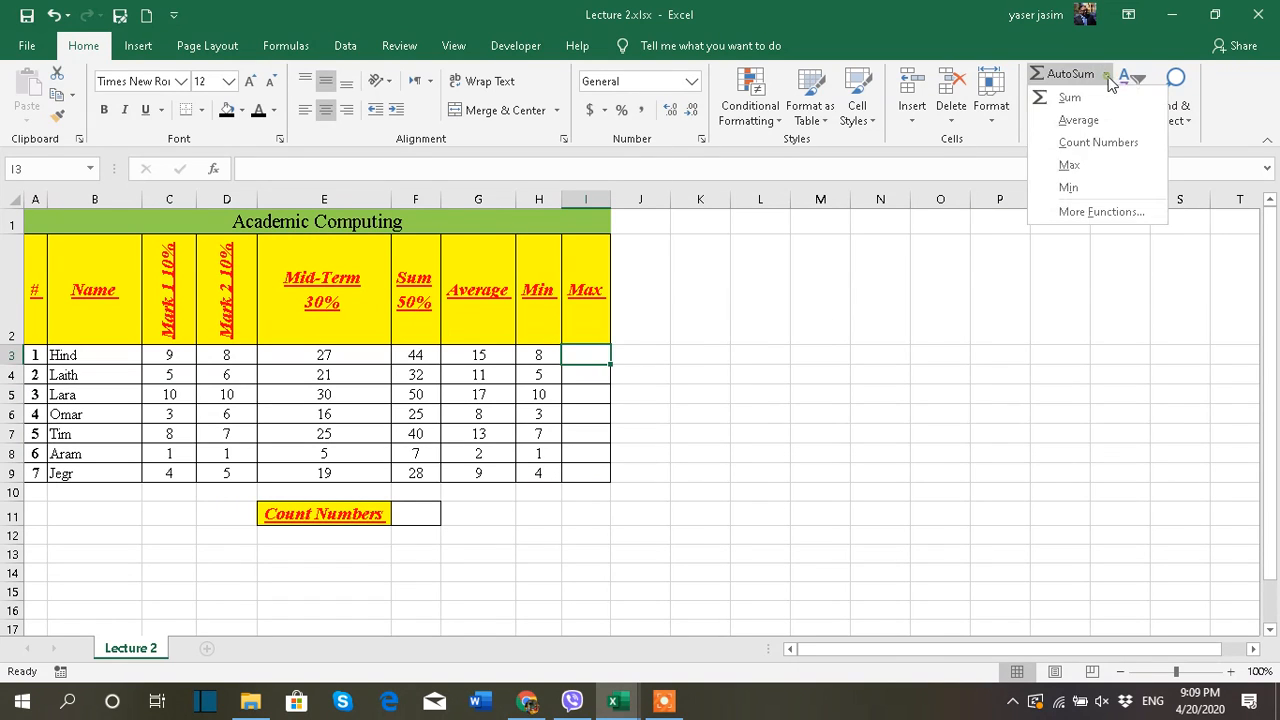
click(1096, 178)
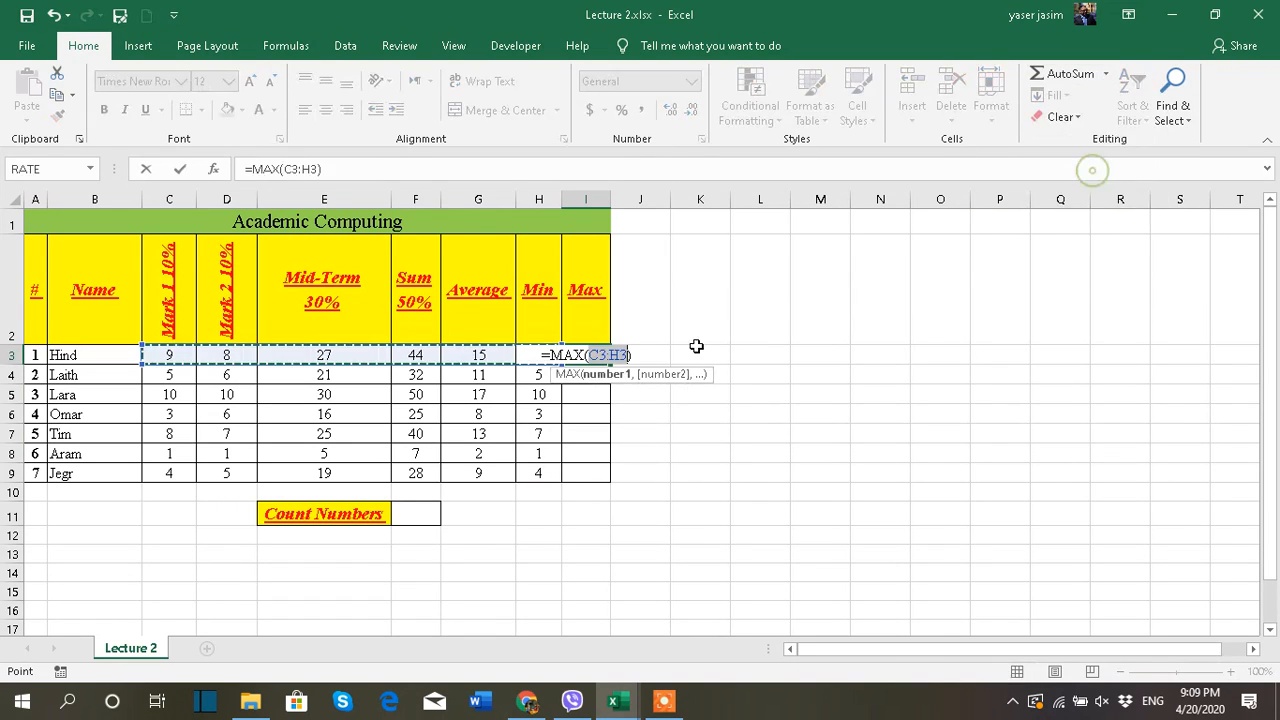
drag(169, 355, 309, 349)
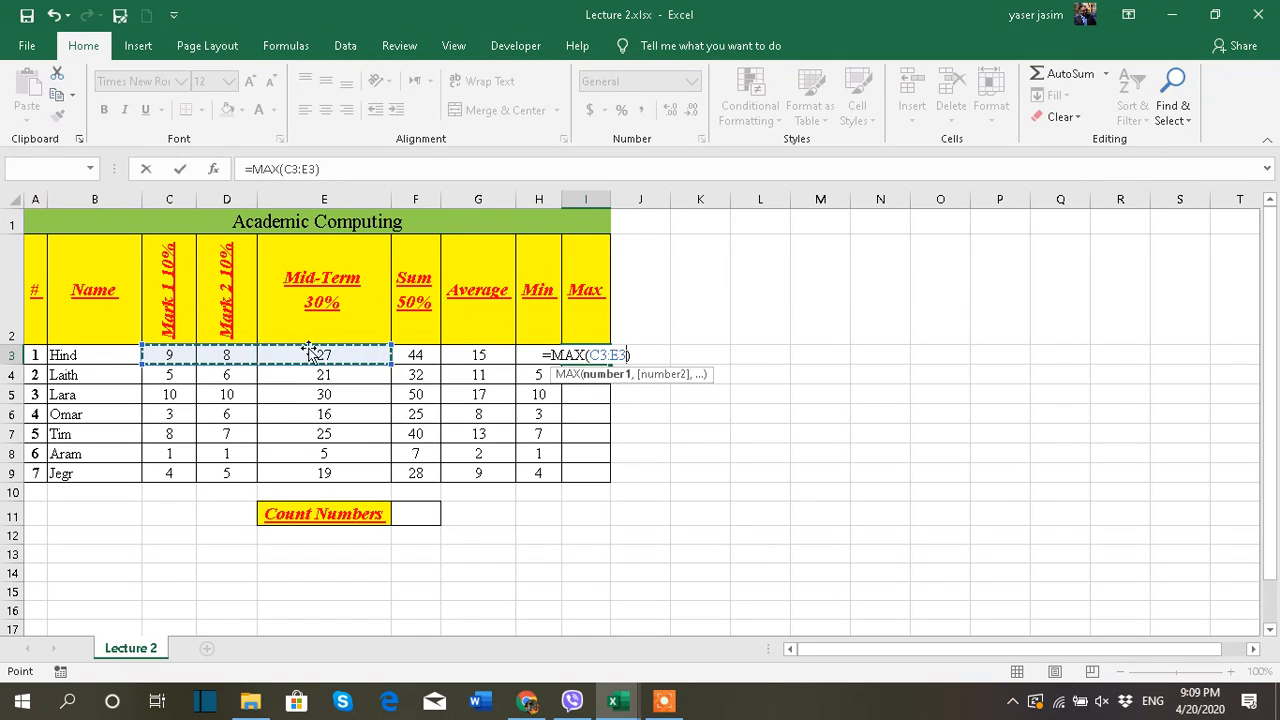
key(Return)
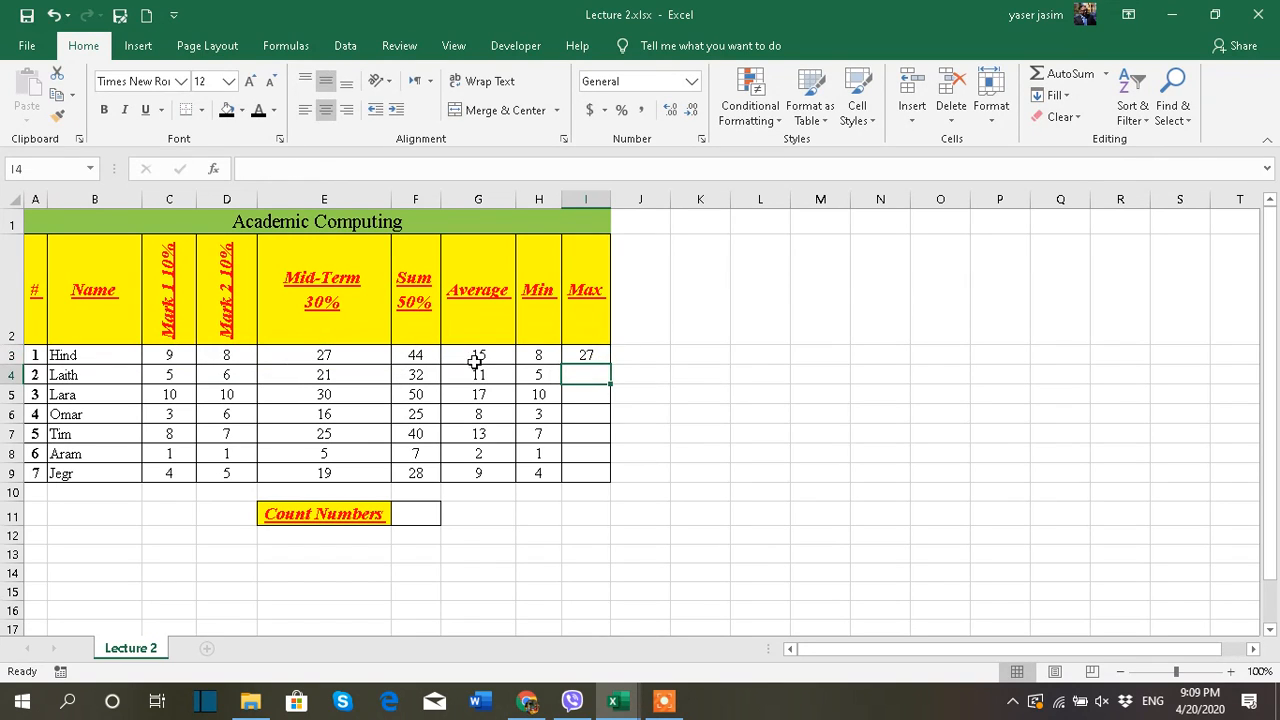
click(597, 352)
drag(608, 365, 594, 478)
click(724, 448)
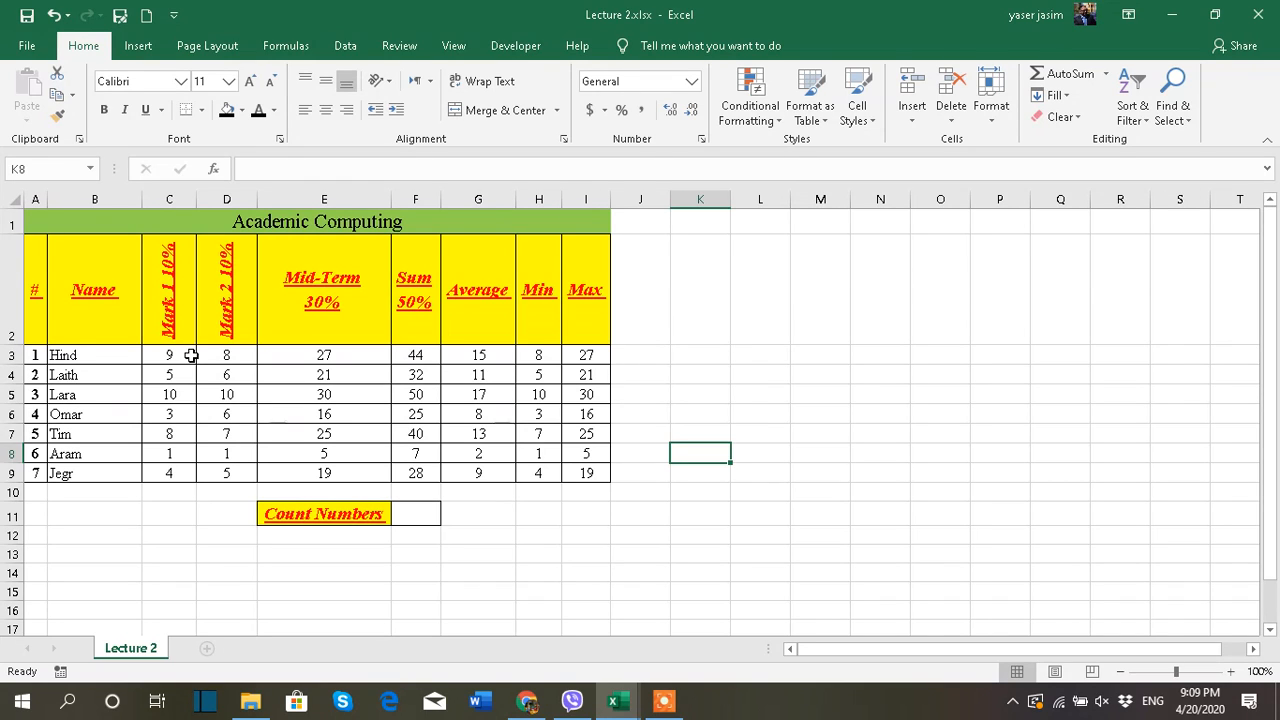
Select the marks in C3:E3 to check their average, count and sum in the quick selection summary
drag(188, 355, 273, 357)
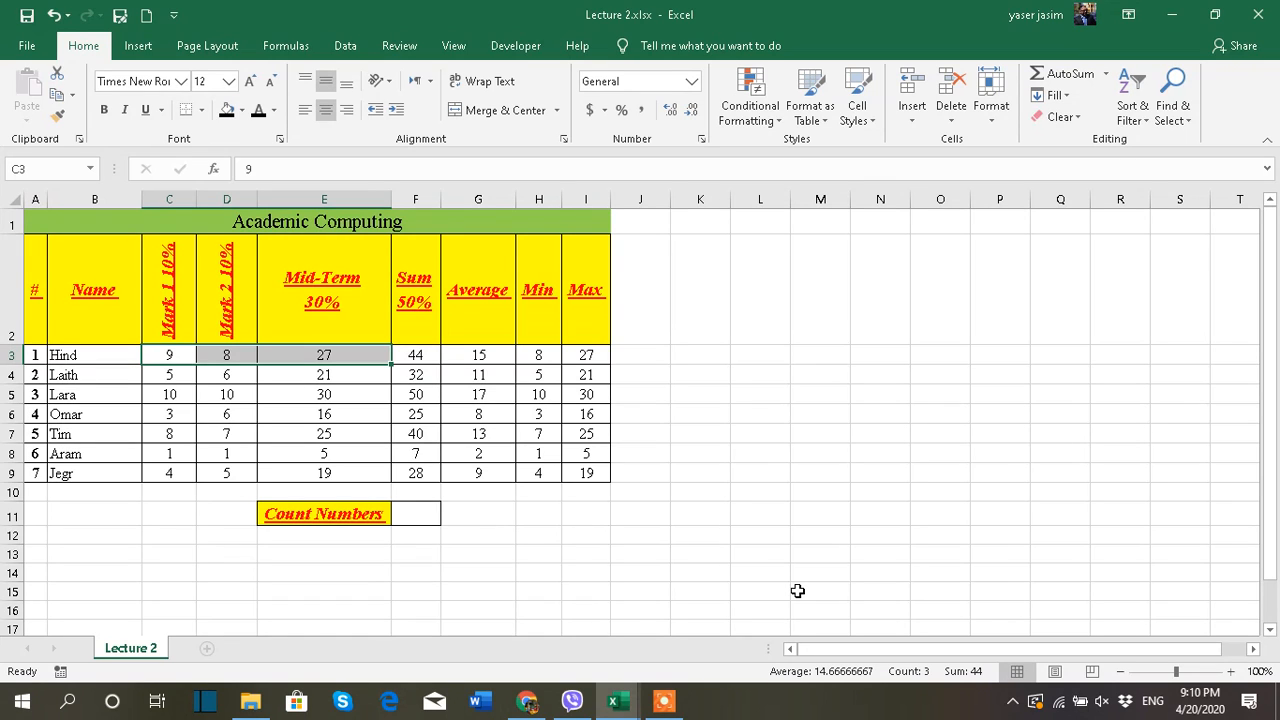
drag(168, 356, 278, 351)
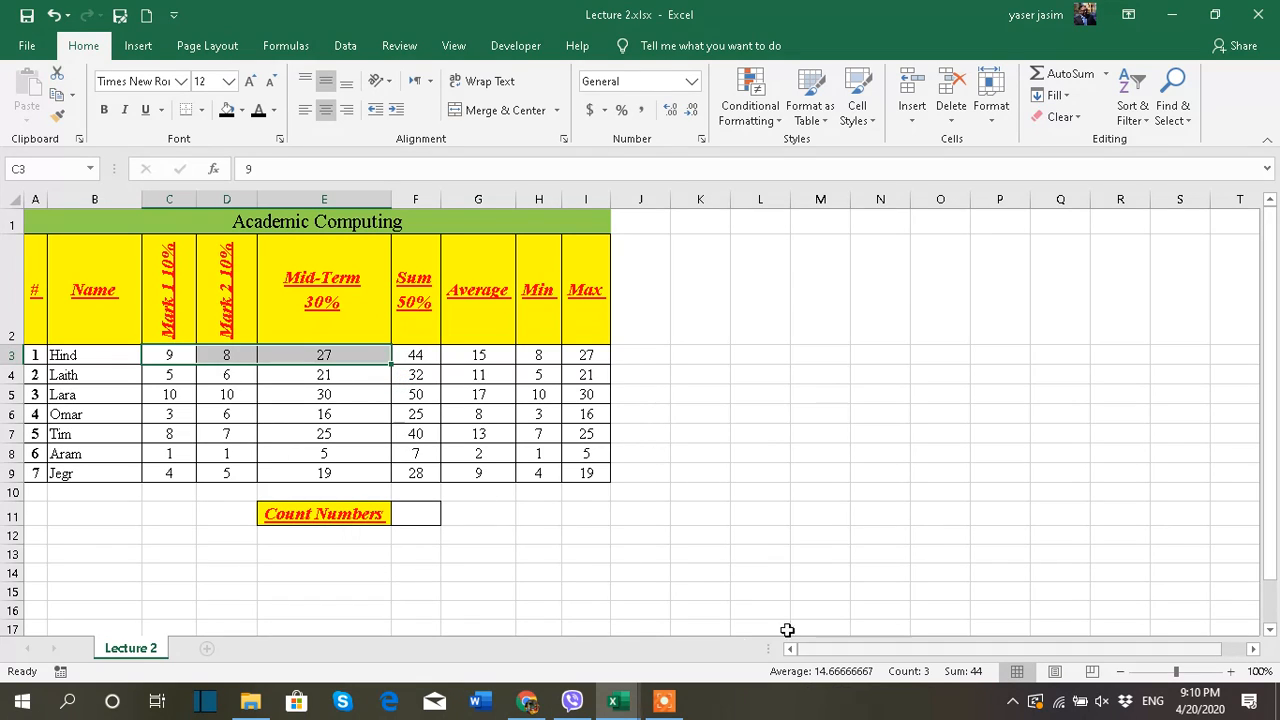
click(598, 508)
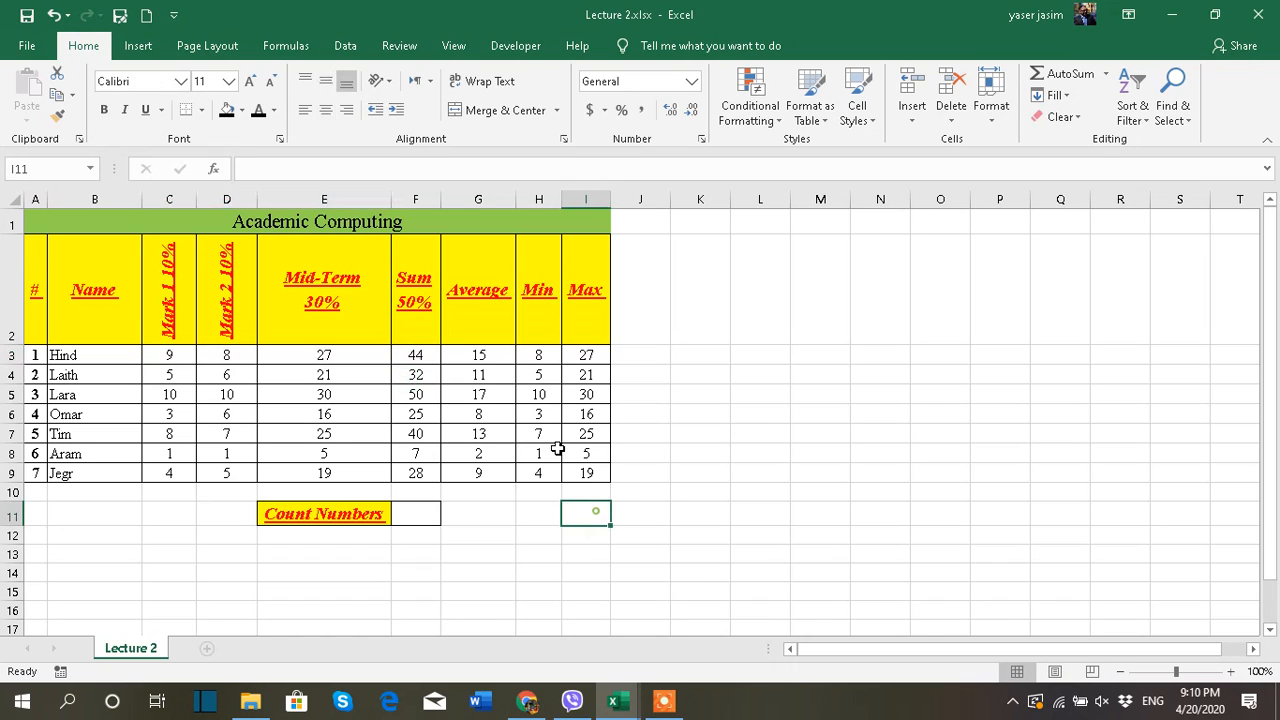
Increase the average in G3 to eight decimal places
click(453, 359)
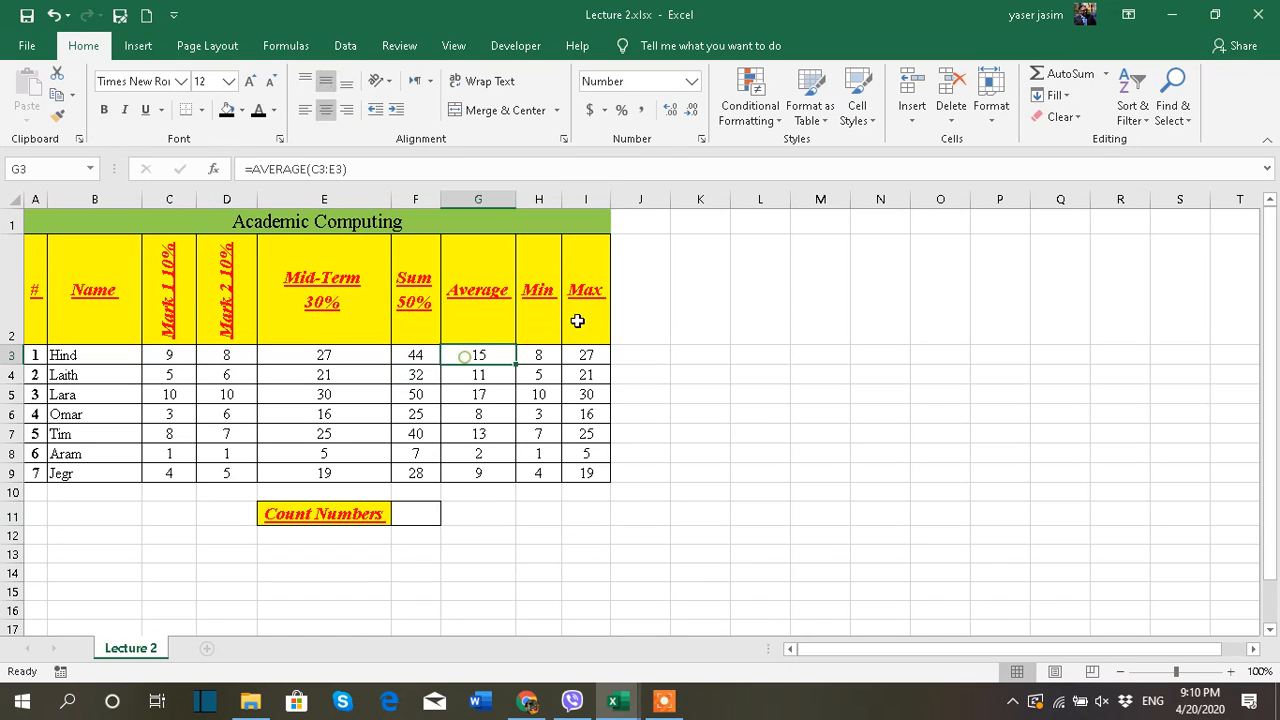
double_click(670, 109)
triple_click(670, 109)
double_click(670, 109)
click(670, 109)
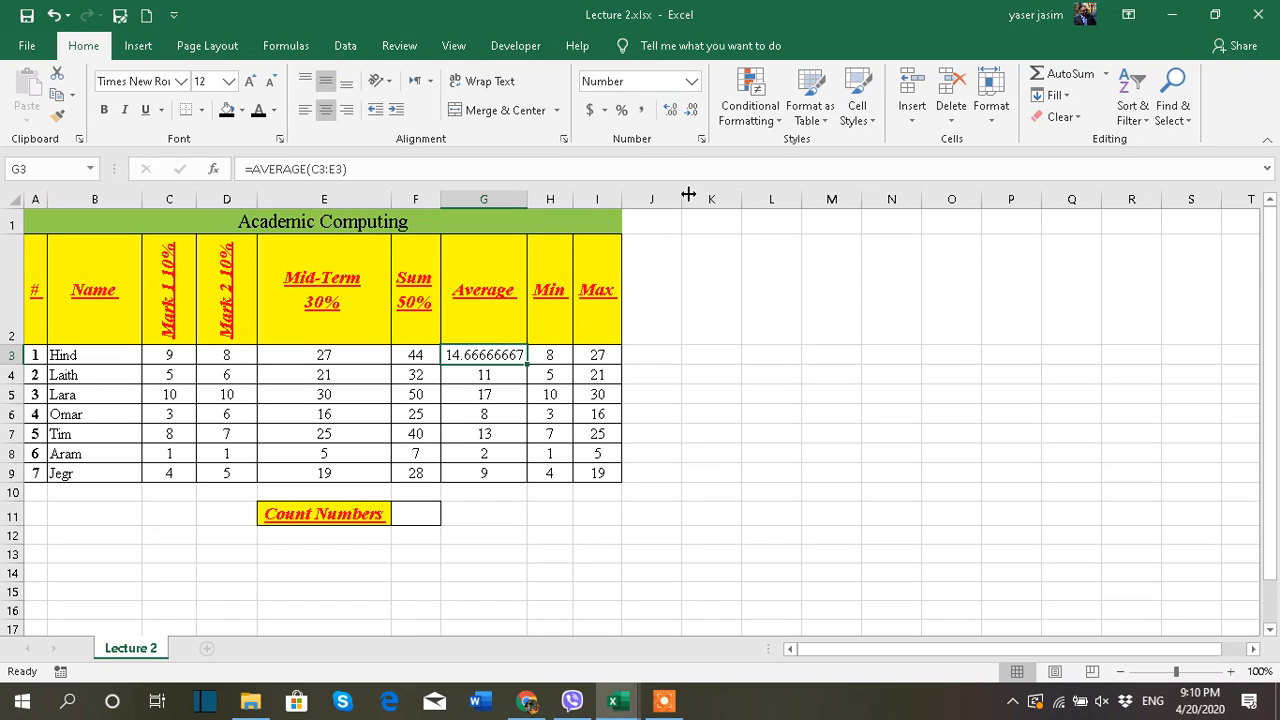
Reduce the average in G3 to no decimal places and autofit the width of column G
click(691, 110)
triple_click(691, 110)
triple_click(691, 110)
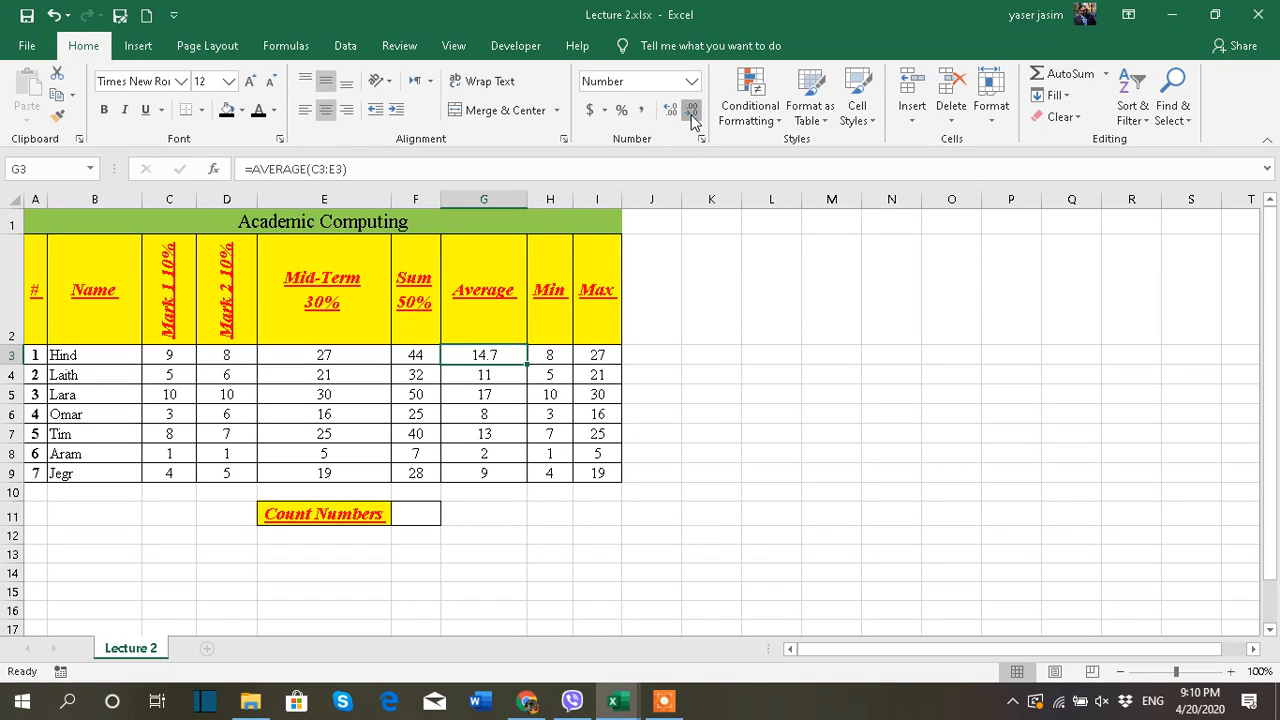
click(691, 110)
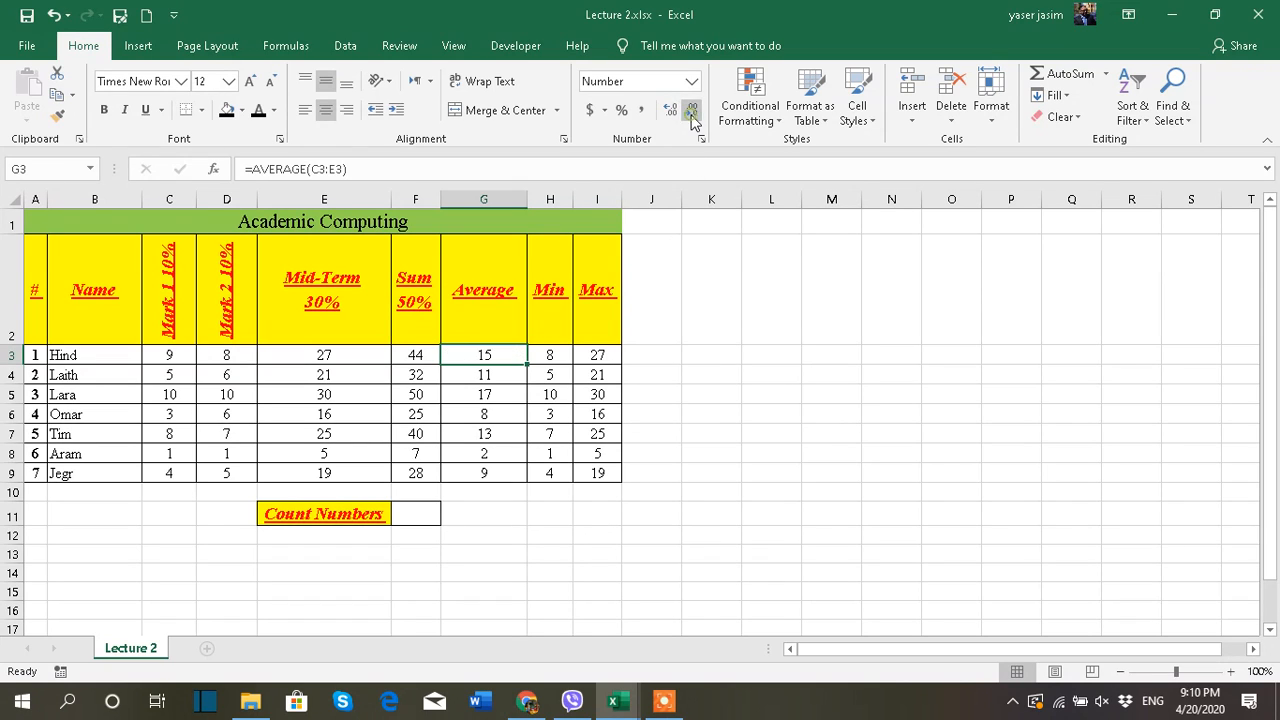
double_click(527, 199)
click(583, 562)
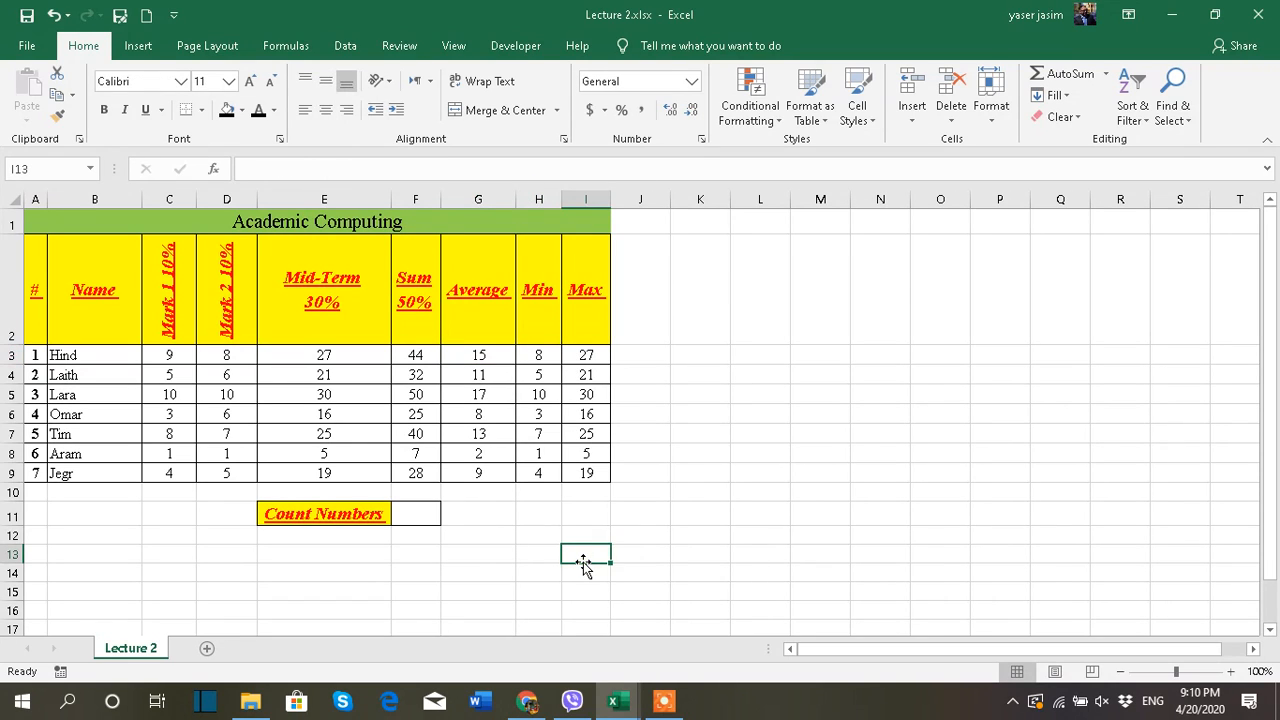
Count the numeric cells in A3:I9 in the Count Numbers result cell F11 with the AutoSum Count Numbers function
click(416, 514)
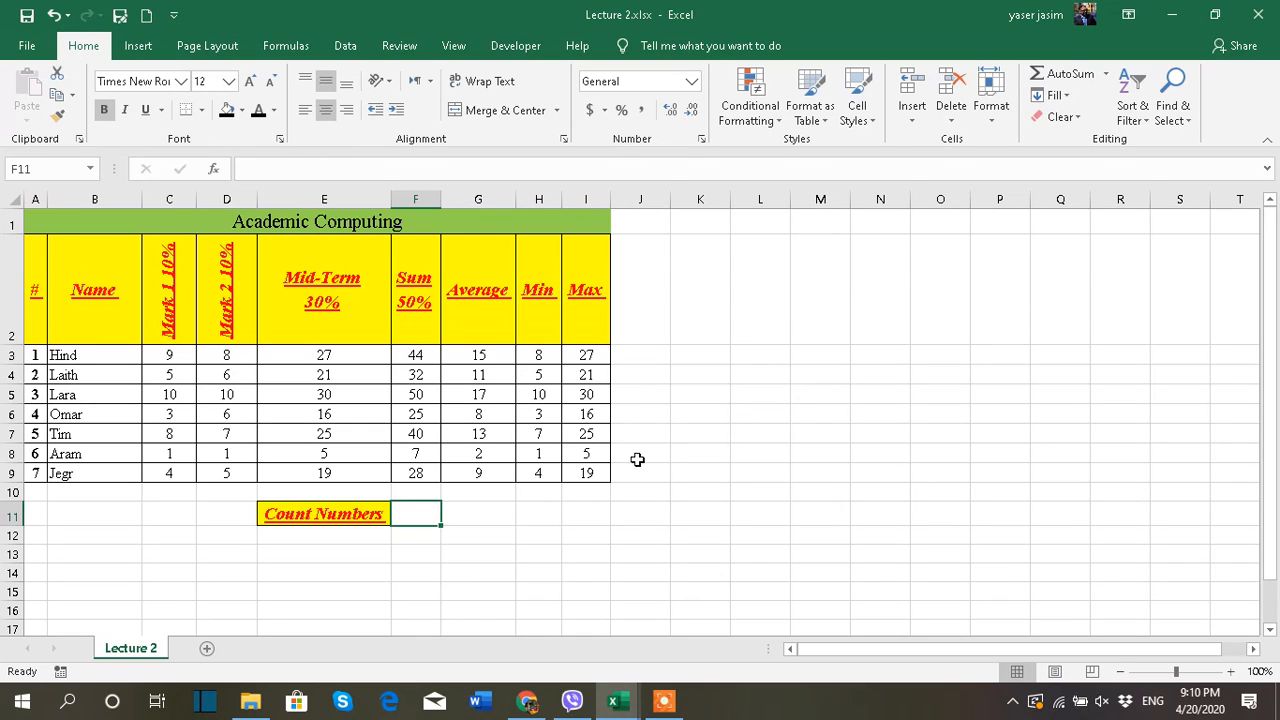
click(1106, 74)
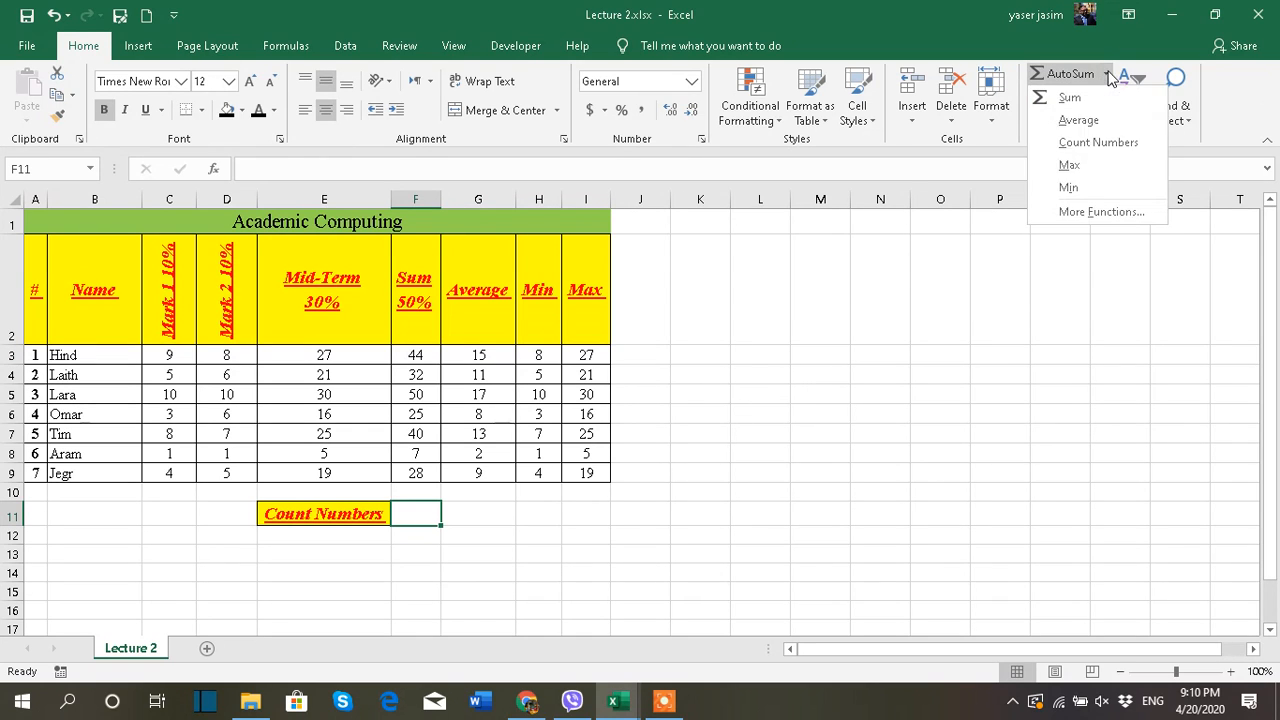
click(1100, 142)
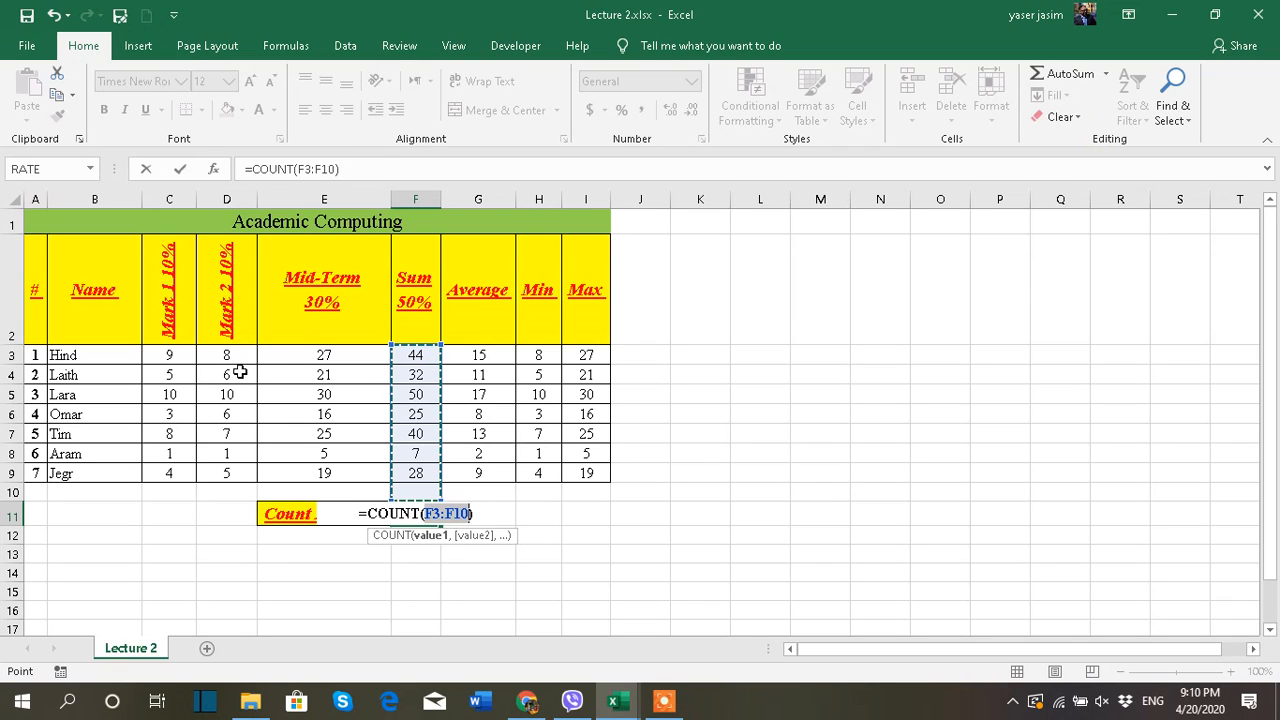
drag(37, 355, 598, 470)
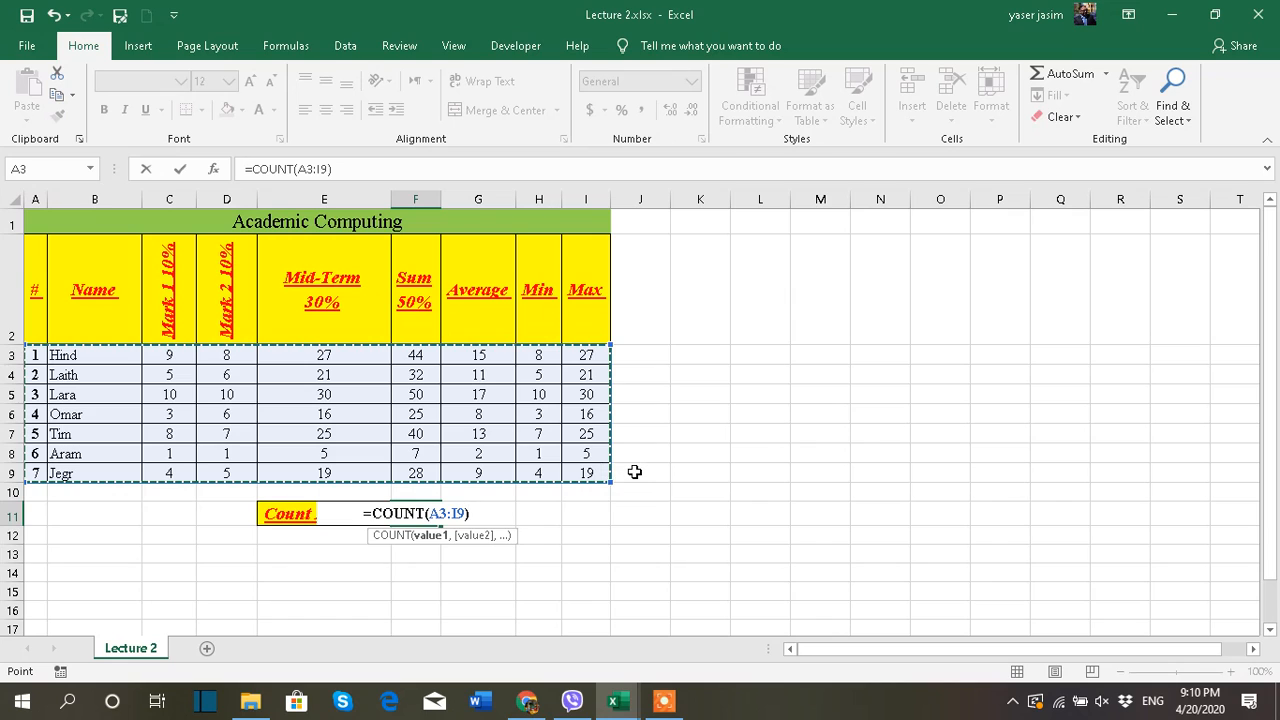
key(Return)
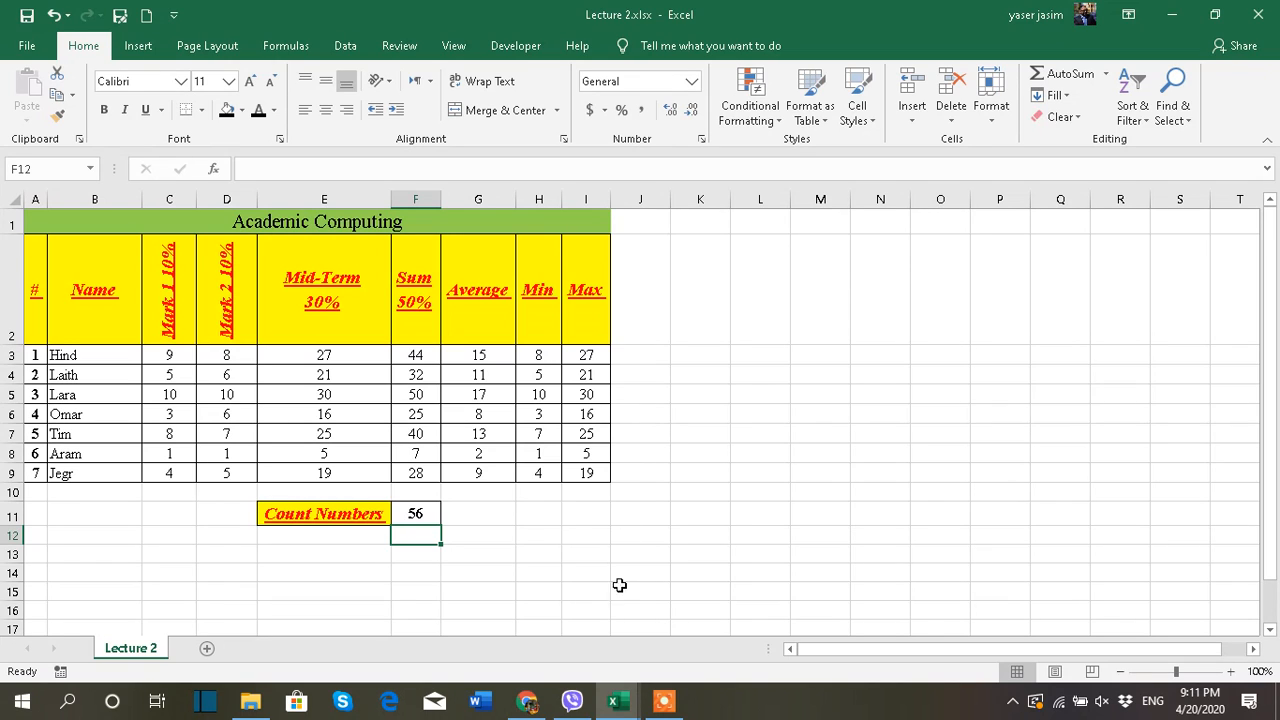
Switch to the Lecture 3.xlsx workbook and review the (+), (-), (*) and (/) column headings in F2:I2
mouse_move(618, 700)
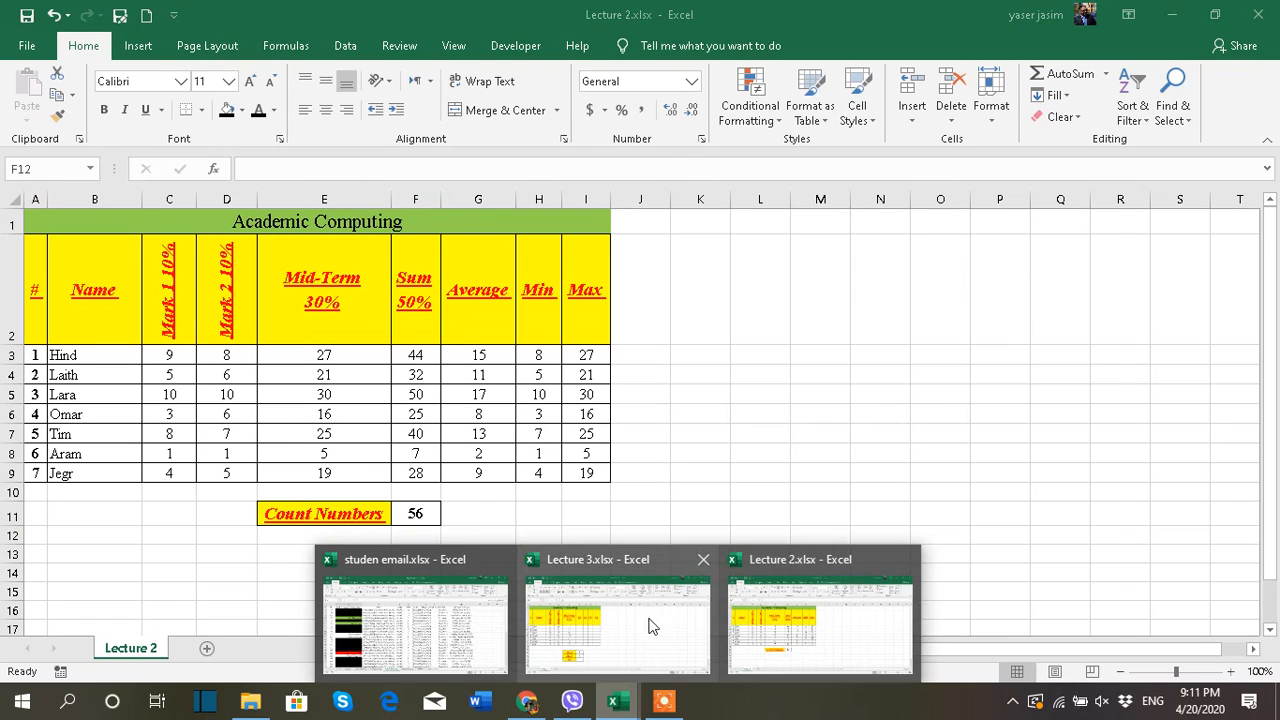
click(617, 622)
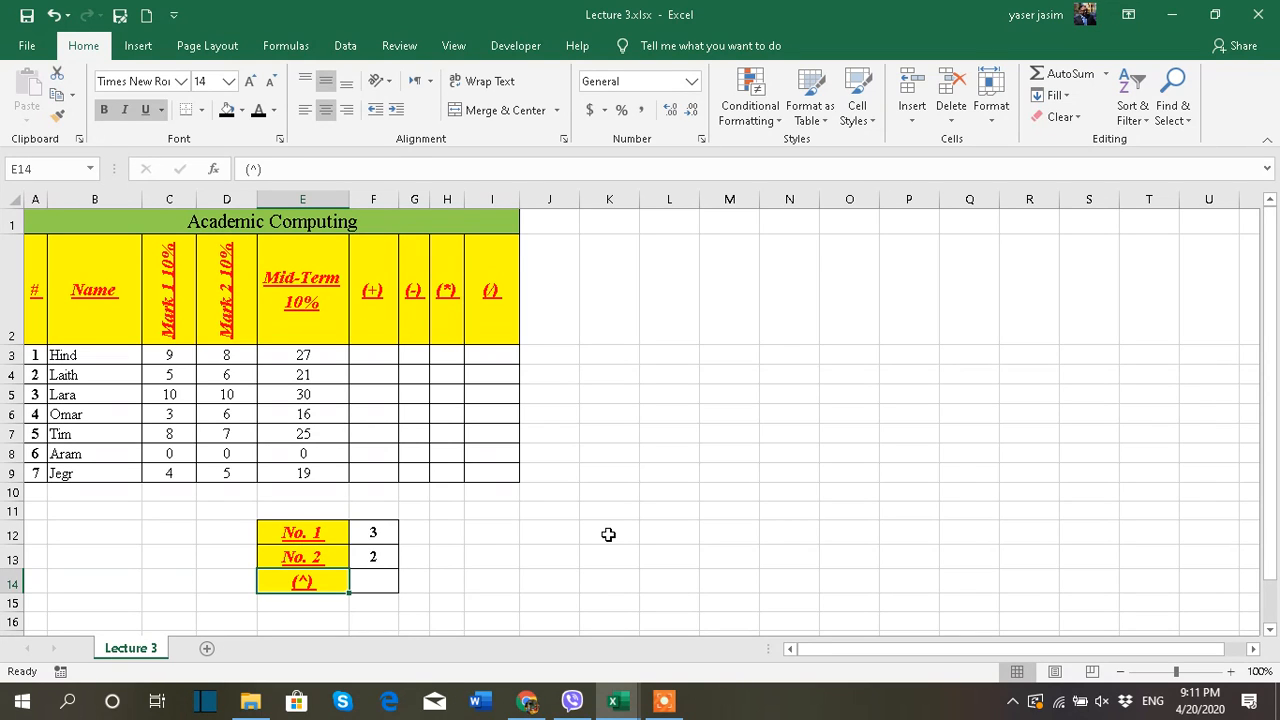
click(377, 332)
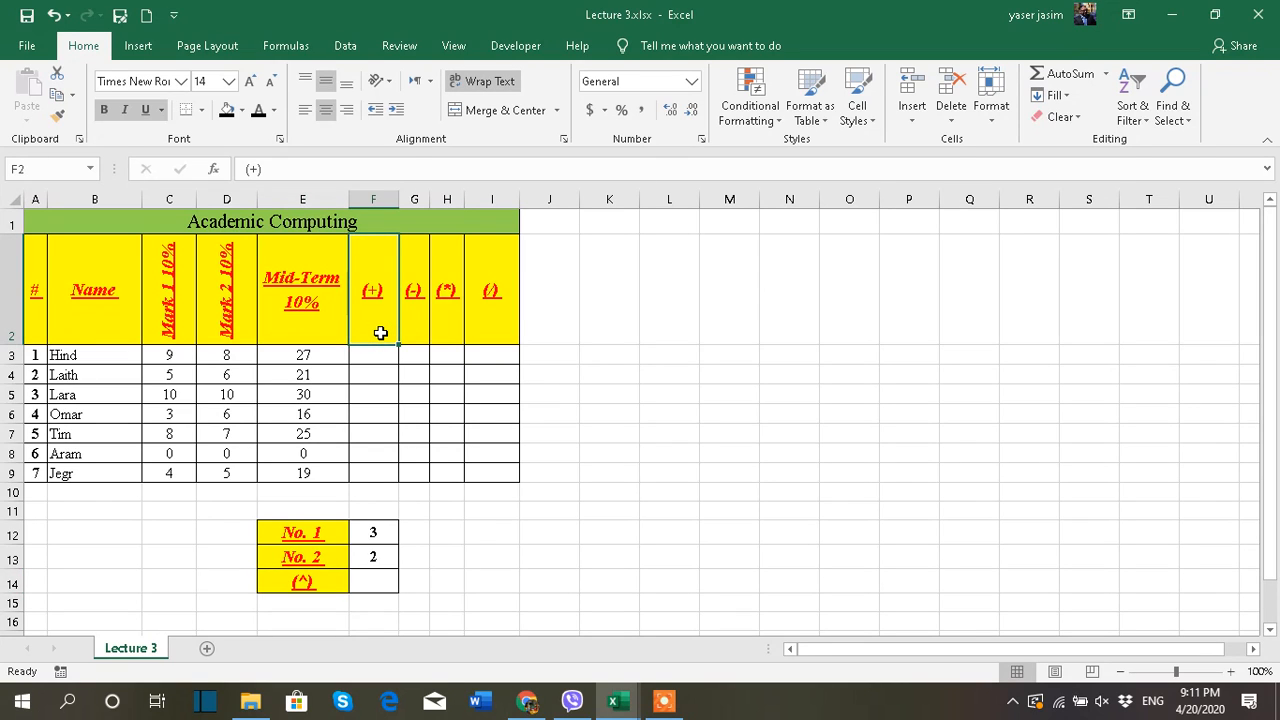
click(417, 315)
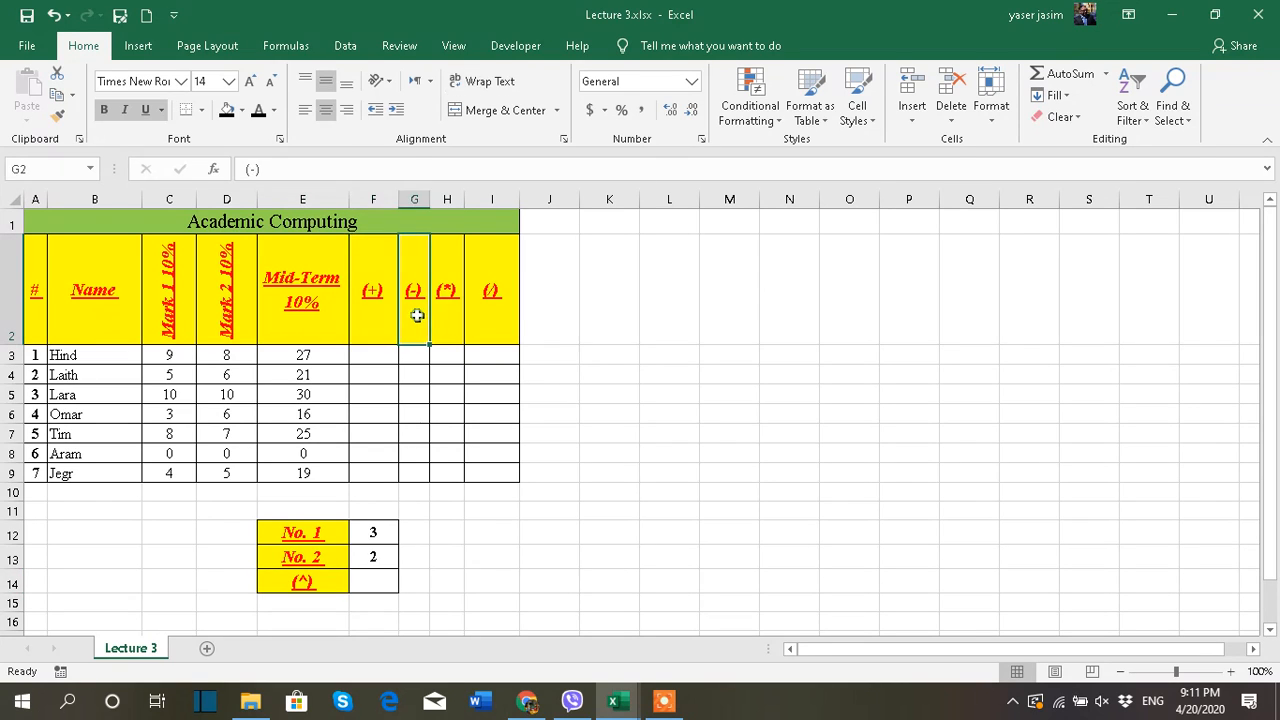
click(450, 297)
click(489, 293)
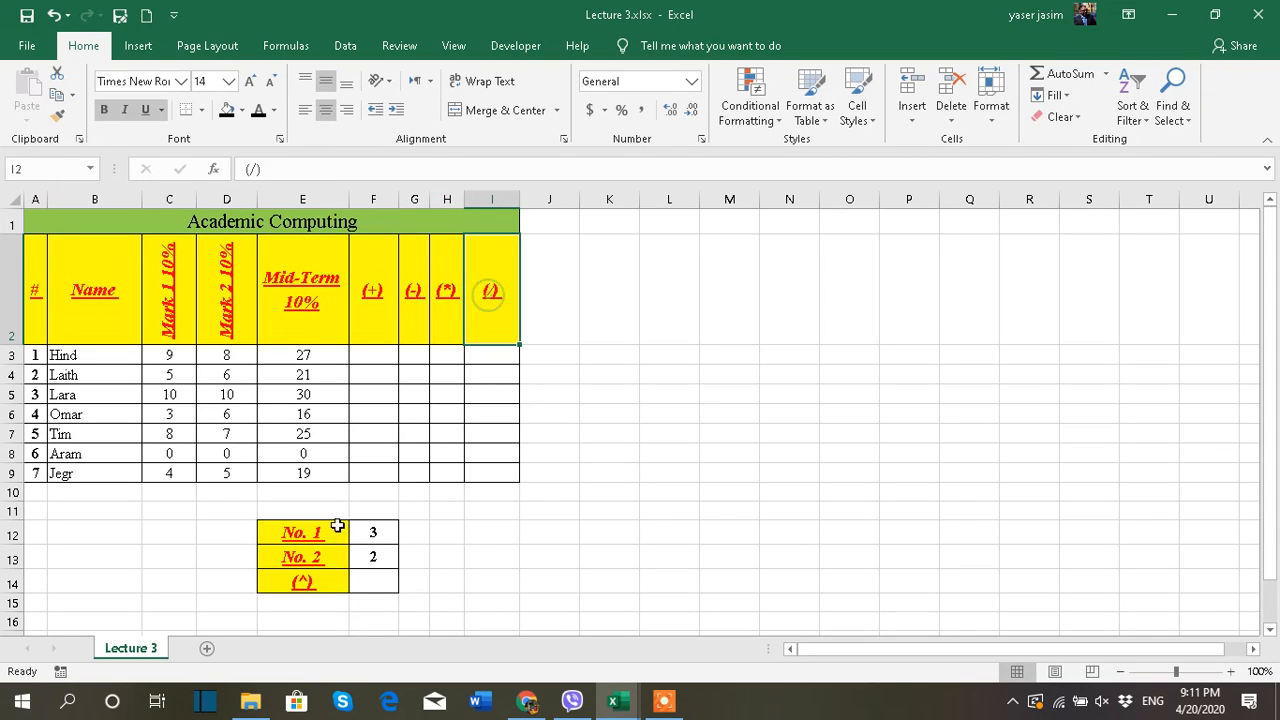
click(322, 577)
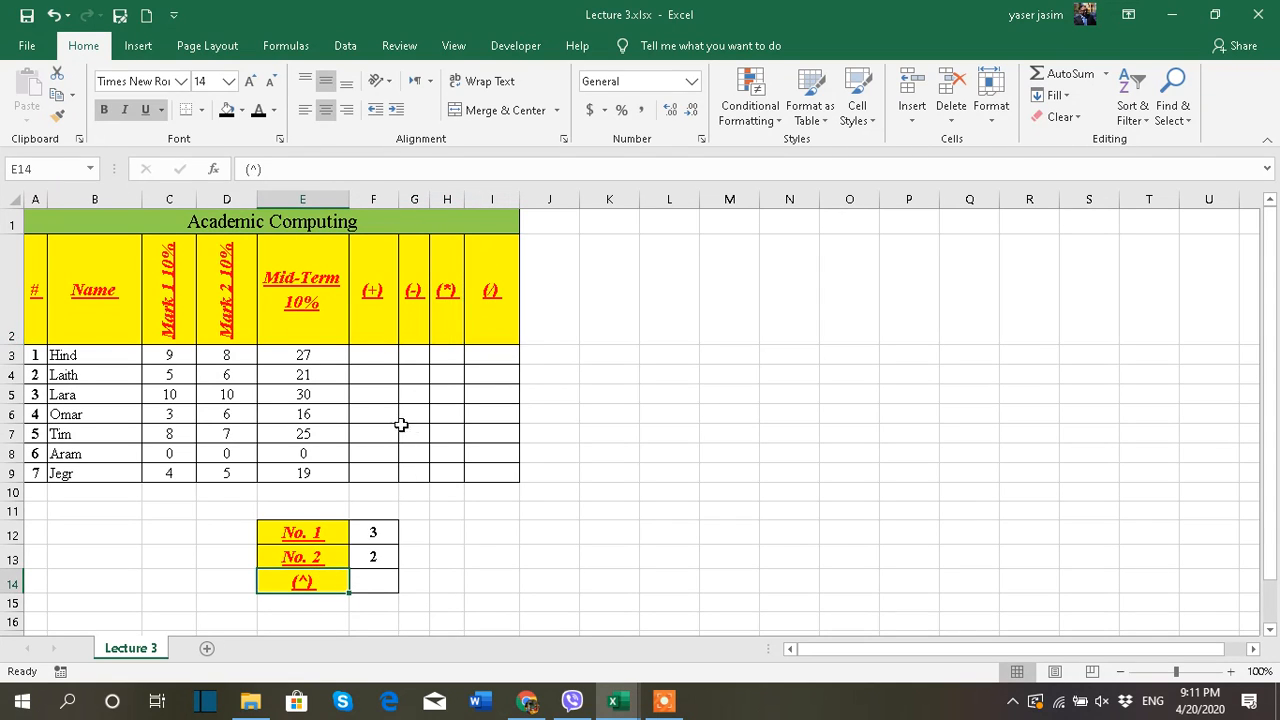
click(1106, 74)
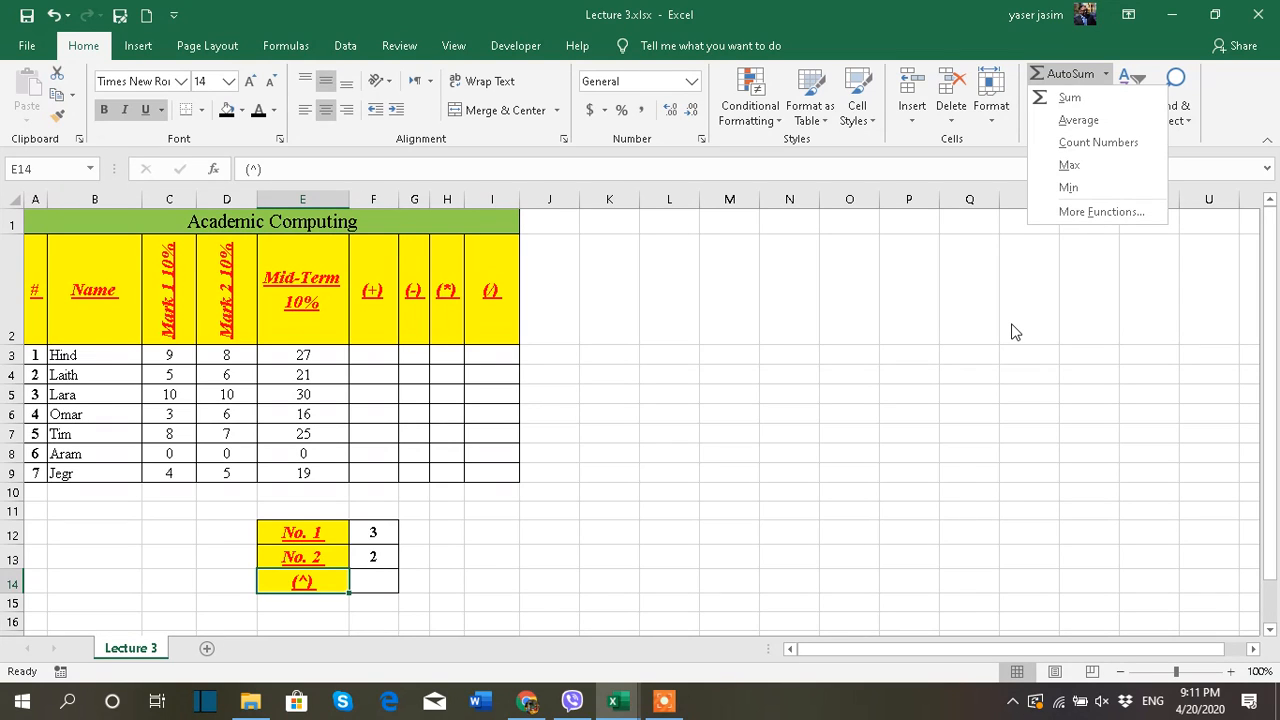
click(733, 376)
Enter the note "To start a formula you need to type first = symbol" in cell M4
click(739, 376)
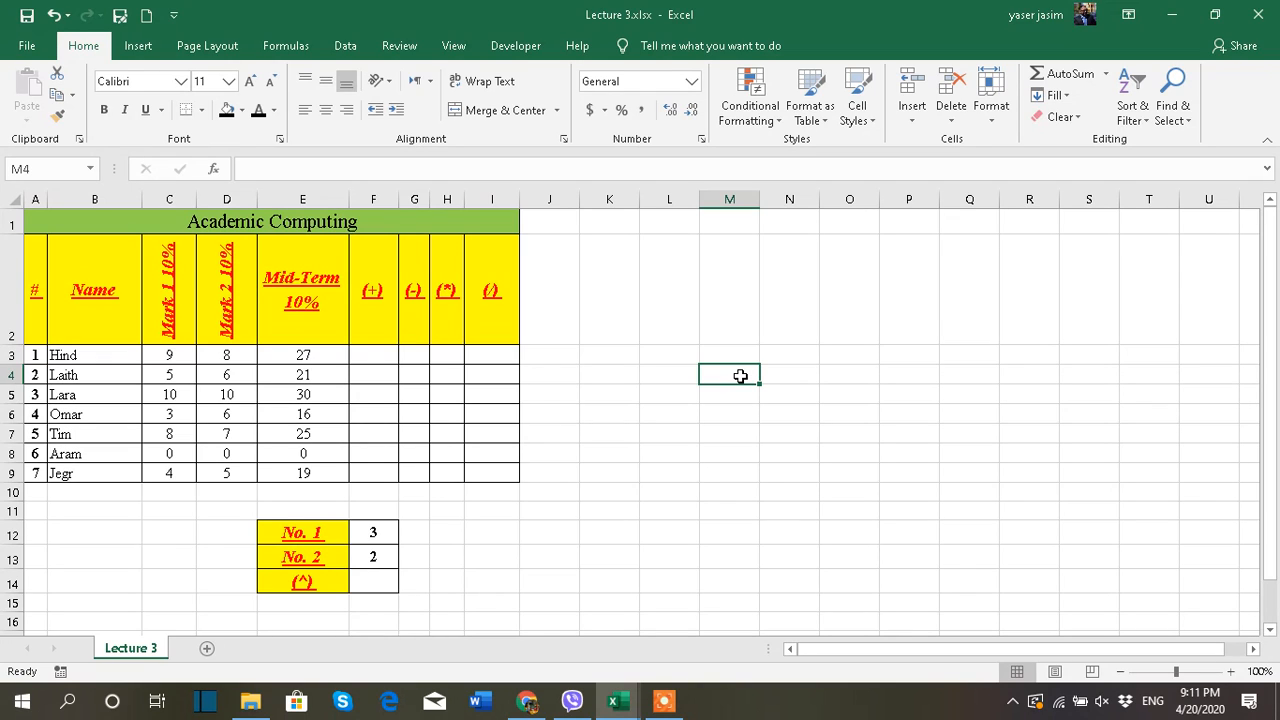
text(To)
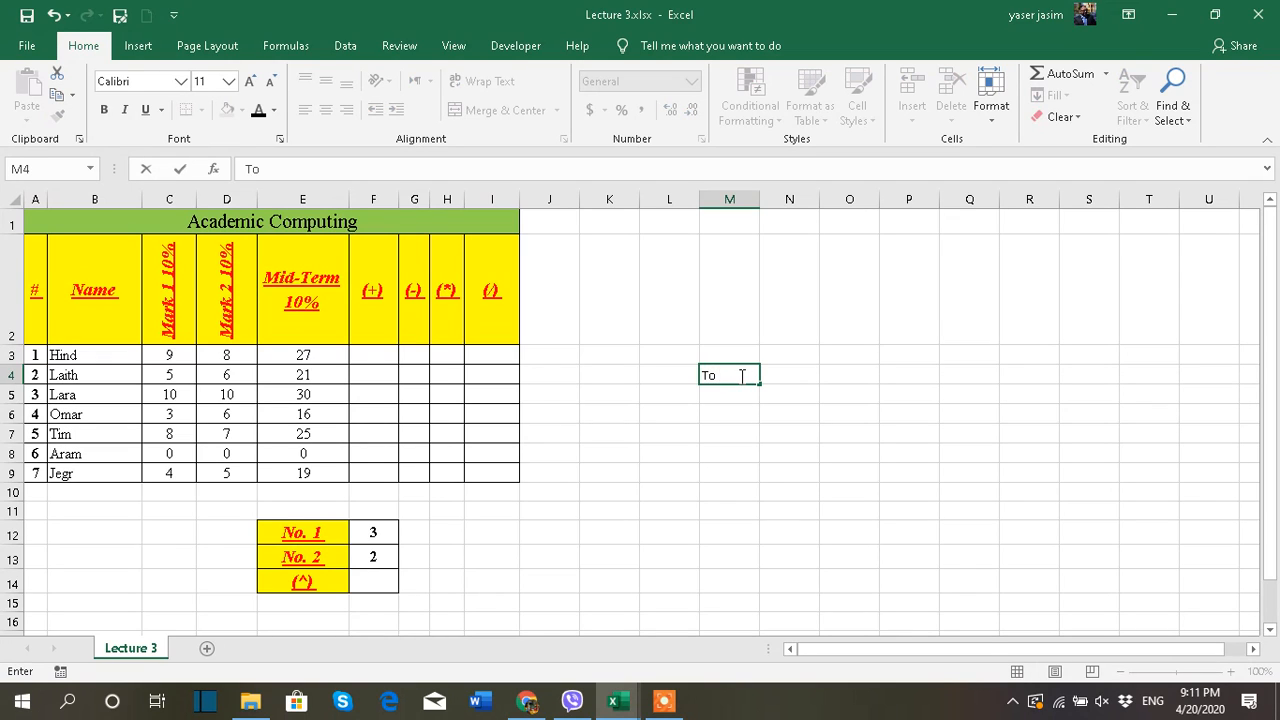
text( start a formu)
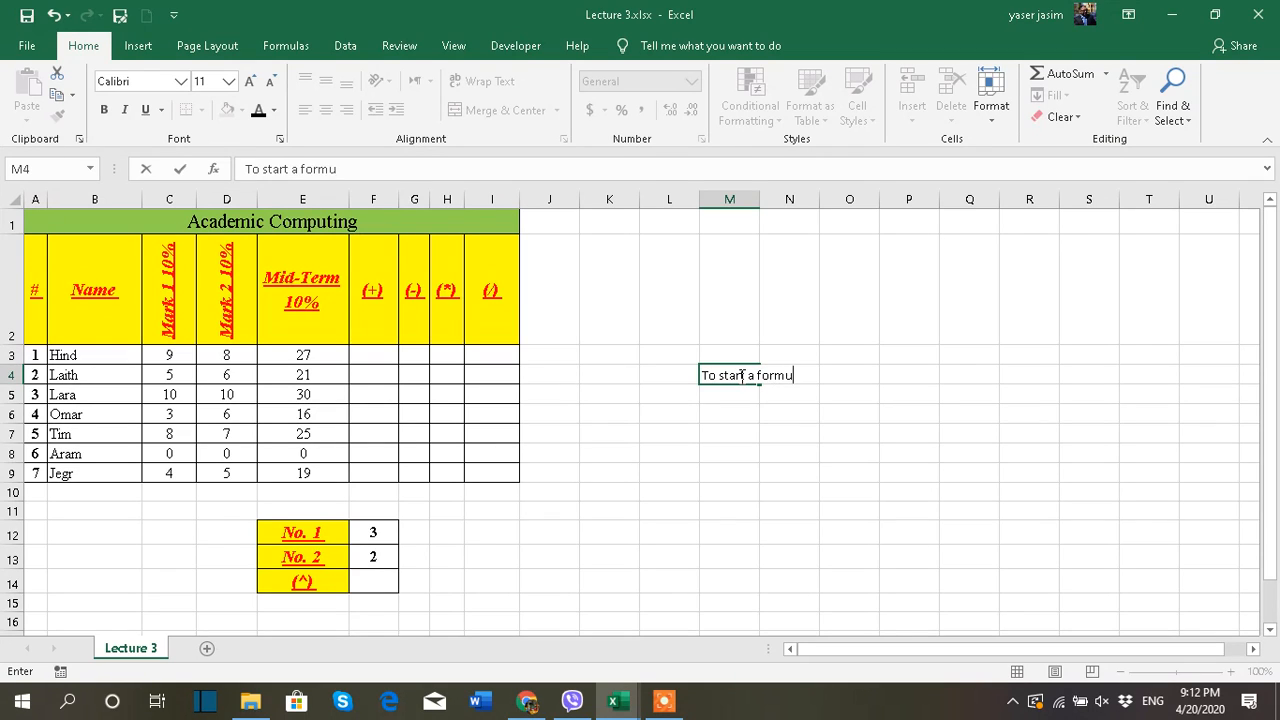
text(la you need to )
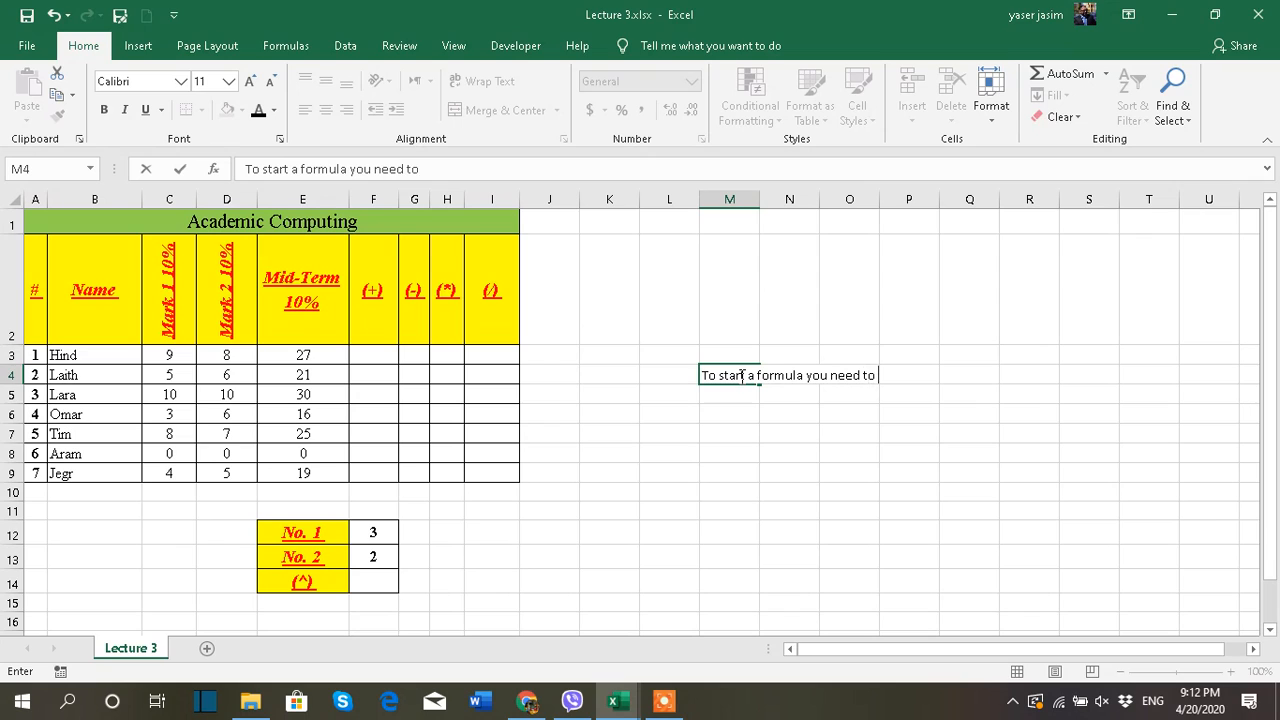
text(type first)
text(+)
key(BackSpace)
text(= sy)
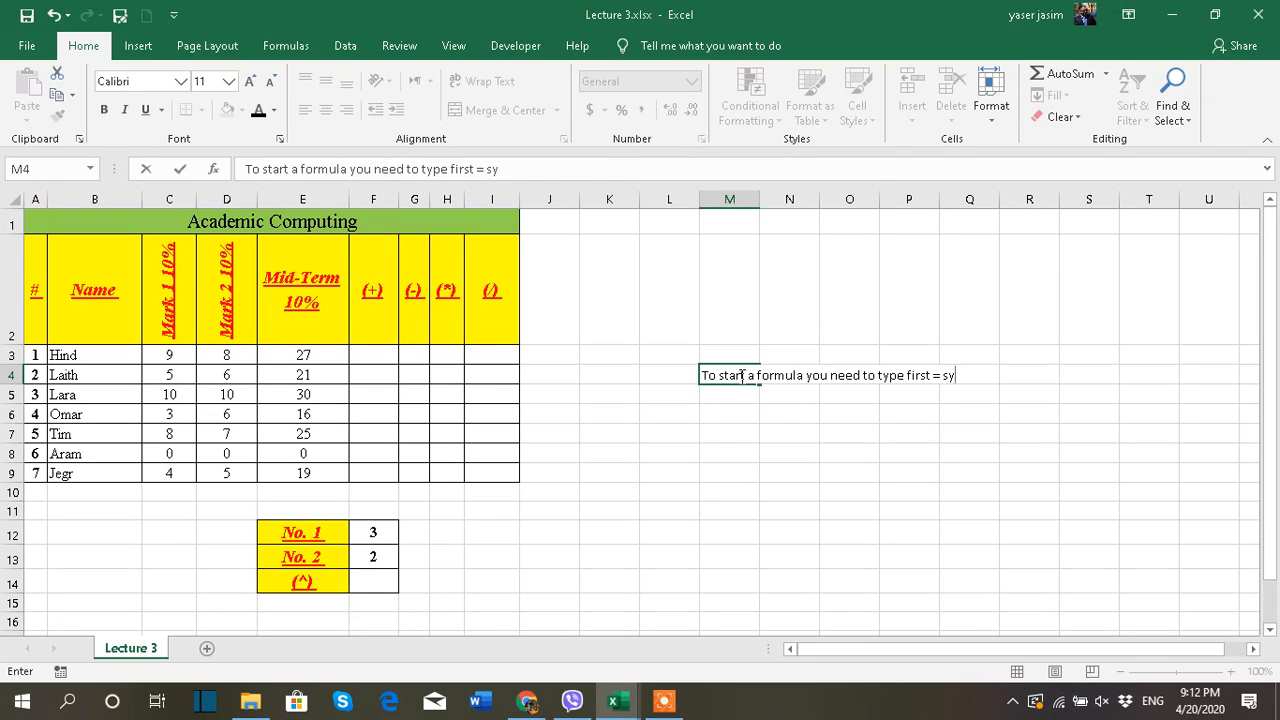
text(mbol)
click(905, 455)
Merge and center M4:Q9 around the note, align it to the middle vertically and wrap its text
click(934, 373)
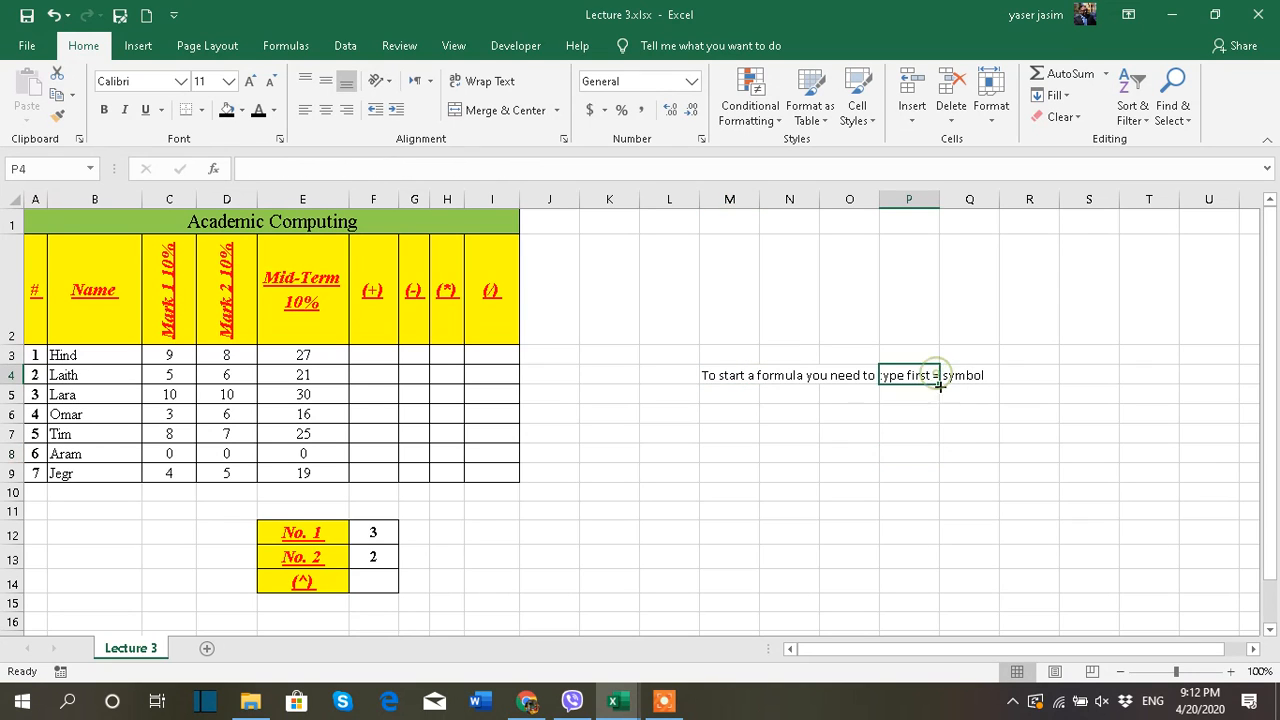
drag(737, 376, 945, 465)
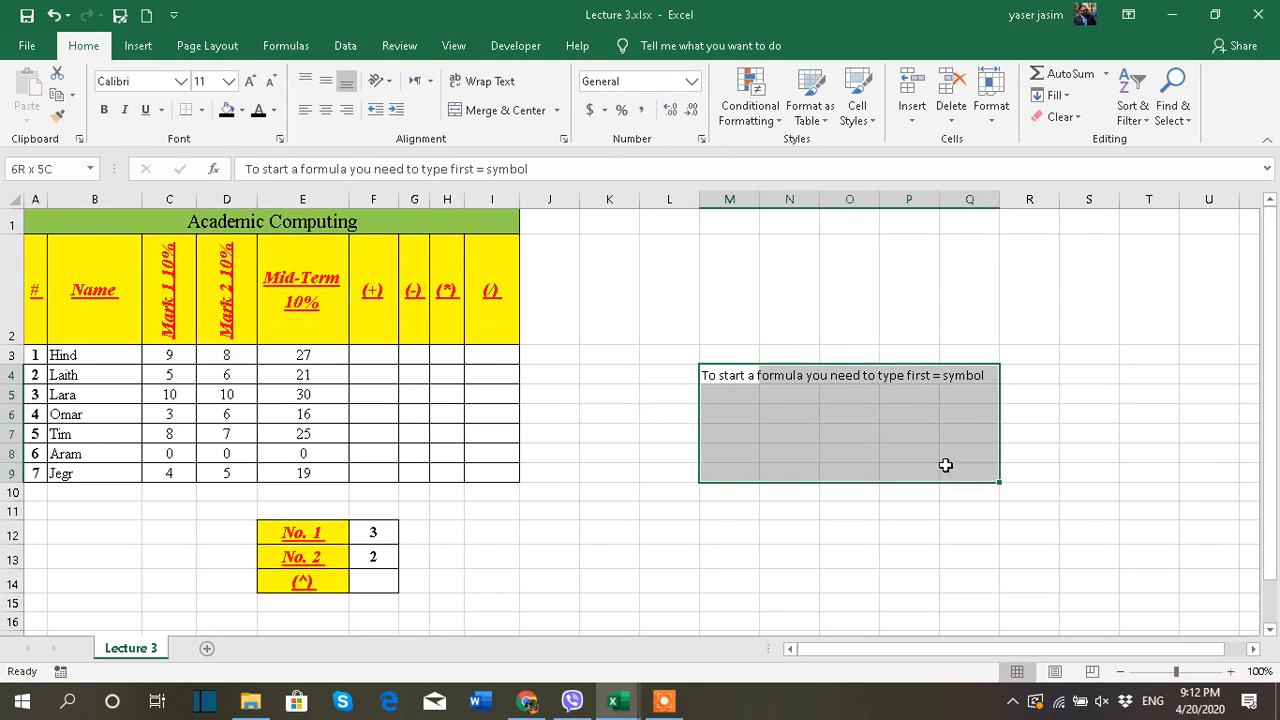
click(497, 110)
click(326, 81)
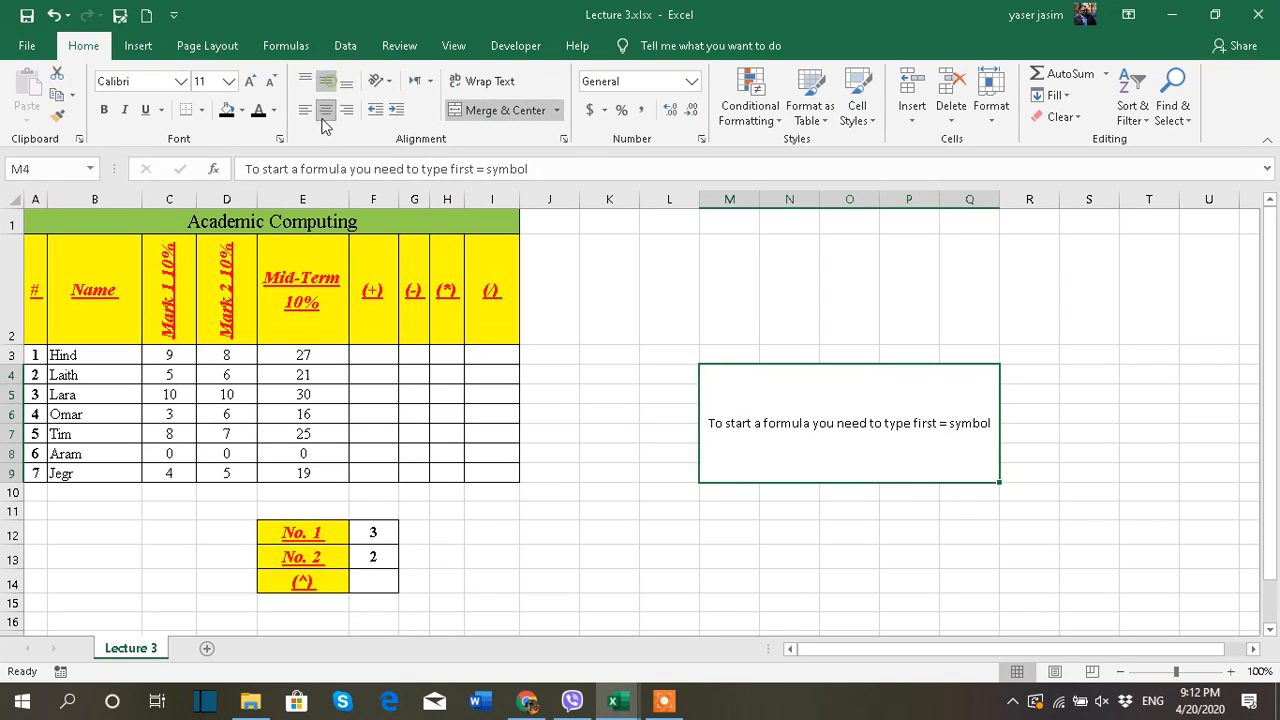
click(491, 84)
Color only the = character in the merged M4 note red
double_click(940, 424)
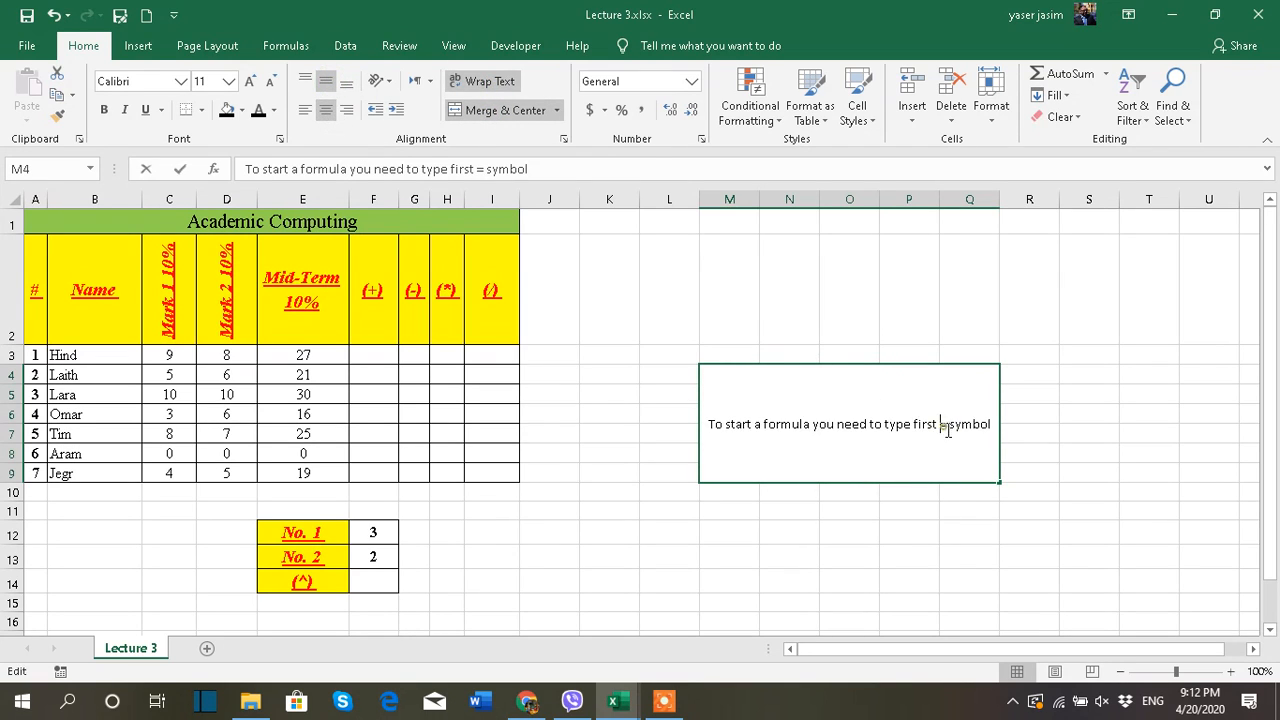
drag(940, 424, 949, 425)
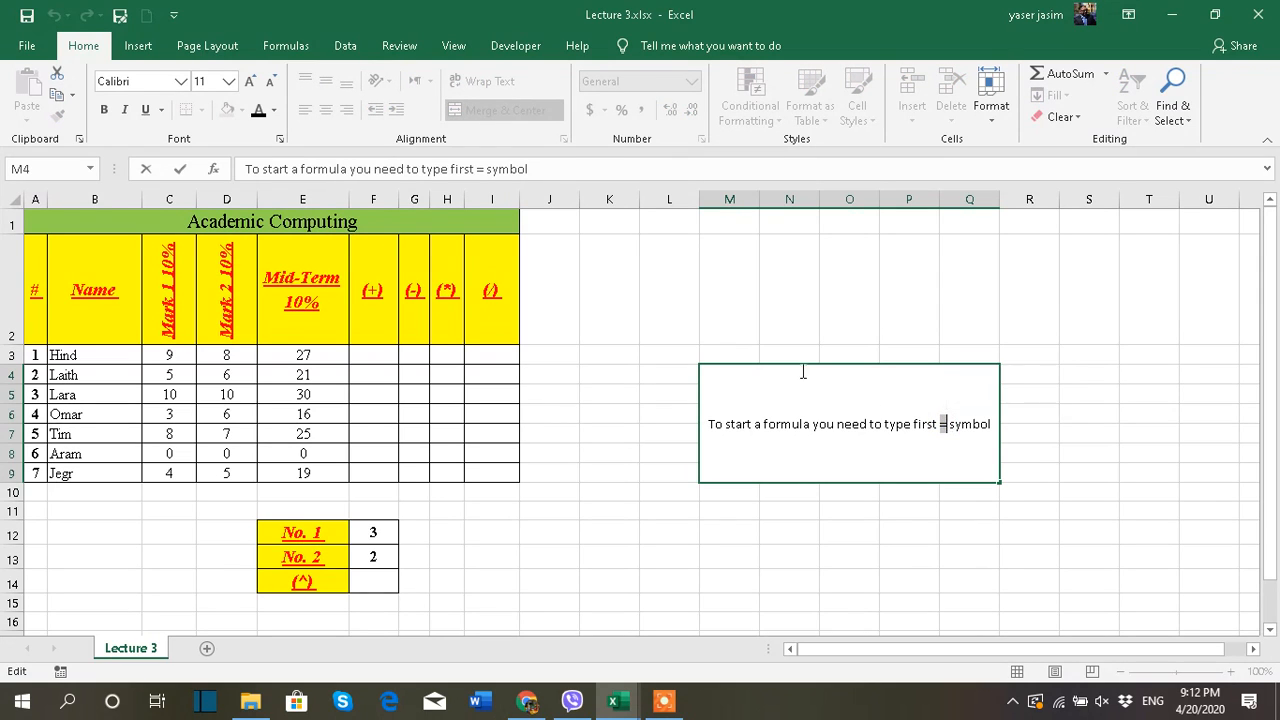
click(274, 111)
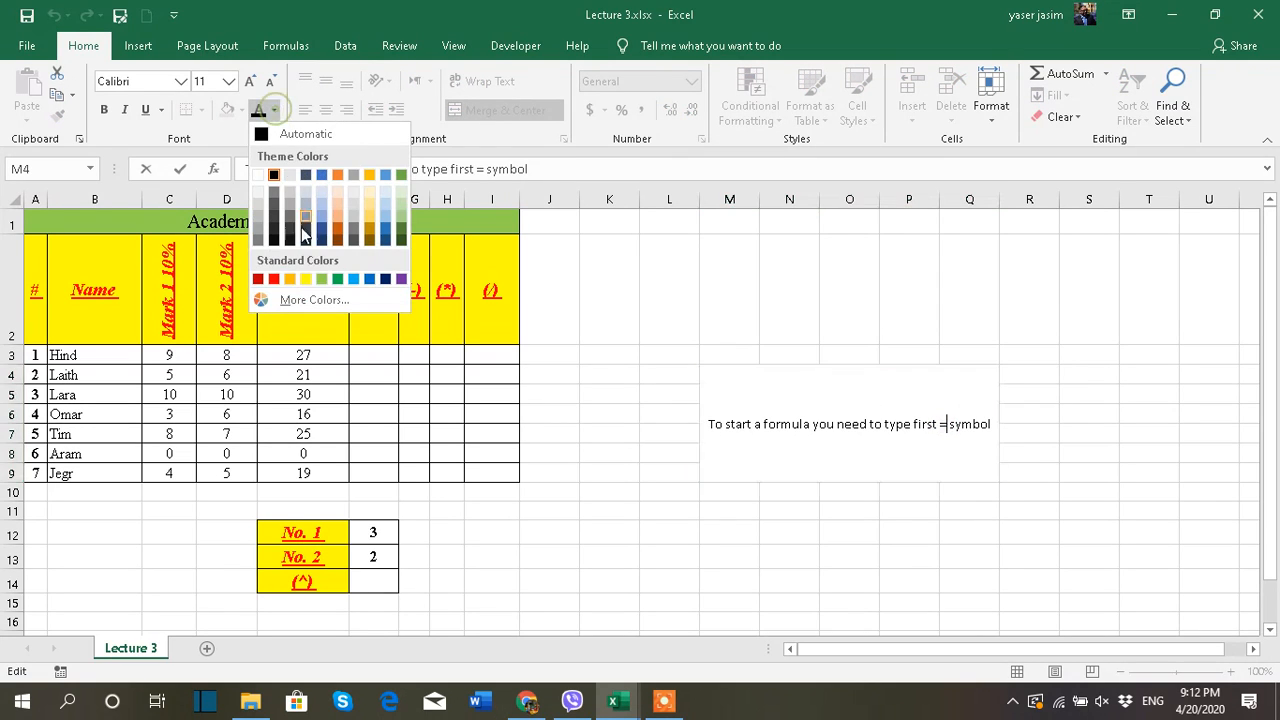
click(274, 279)
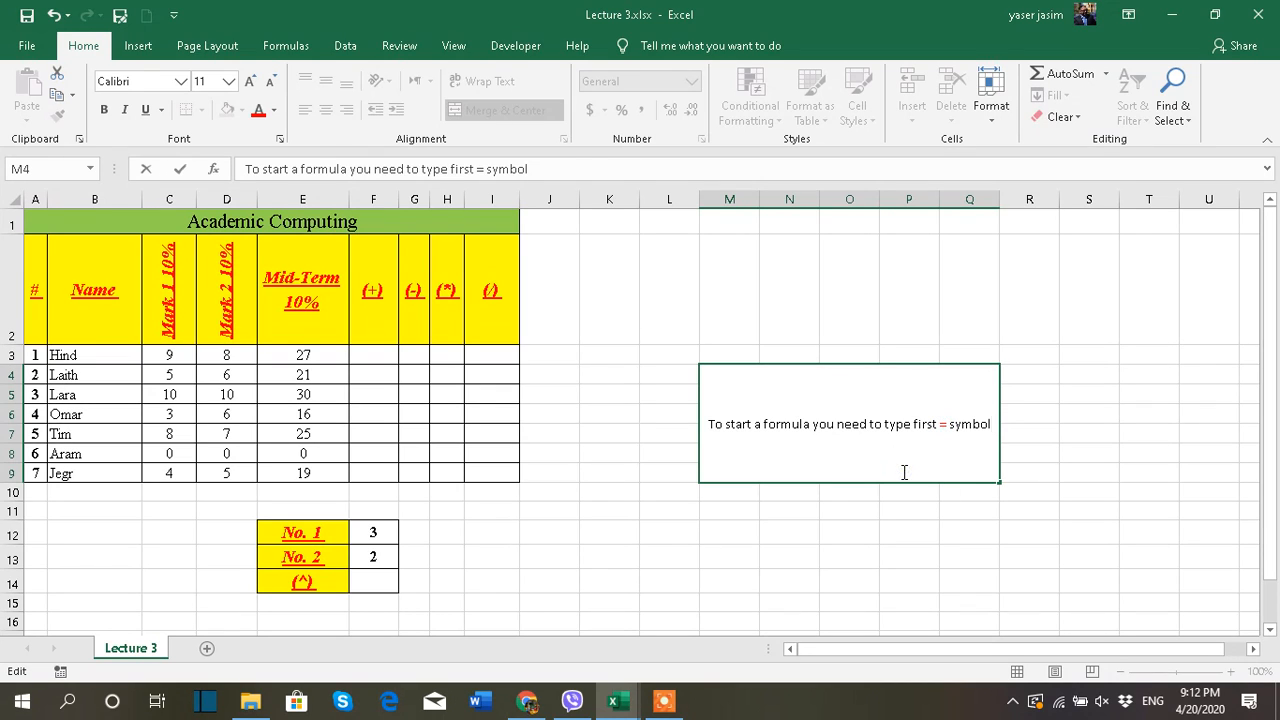
Replace the word "symbol" with "sign" at the end of the M4 note
drag(991, 424, 950, 425)
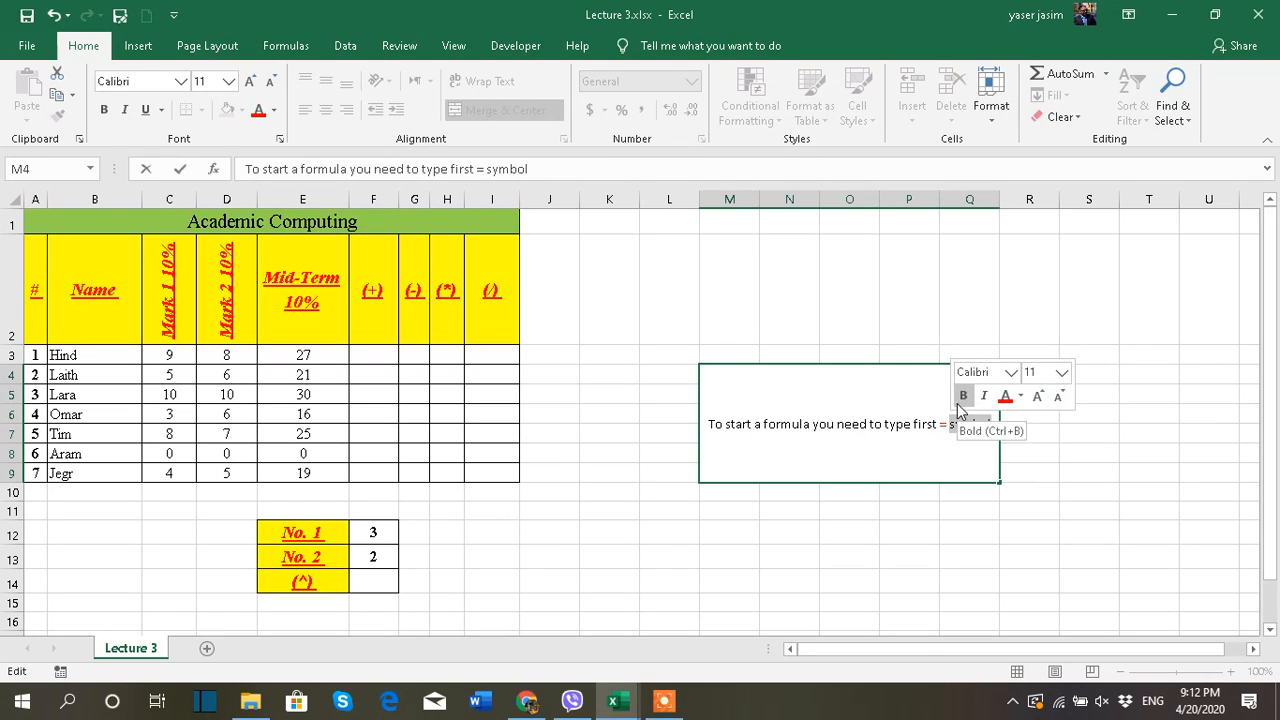
text(sign)
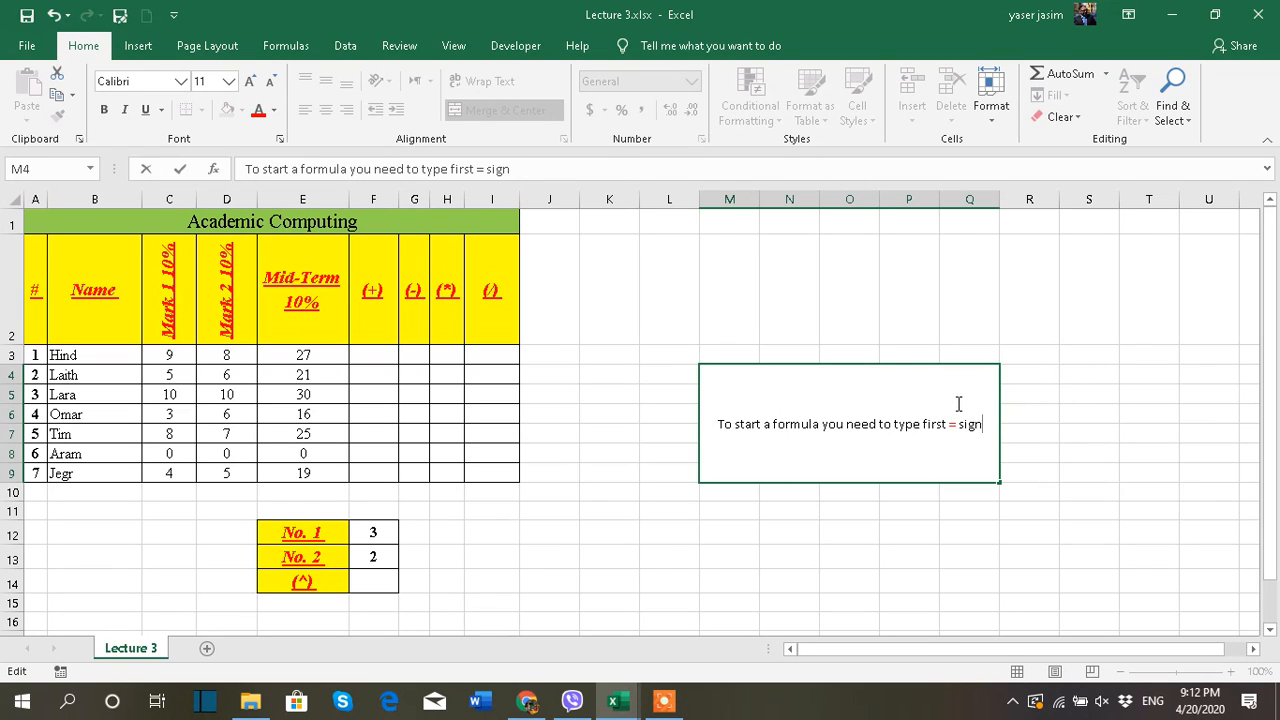
click(1130, 413)
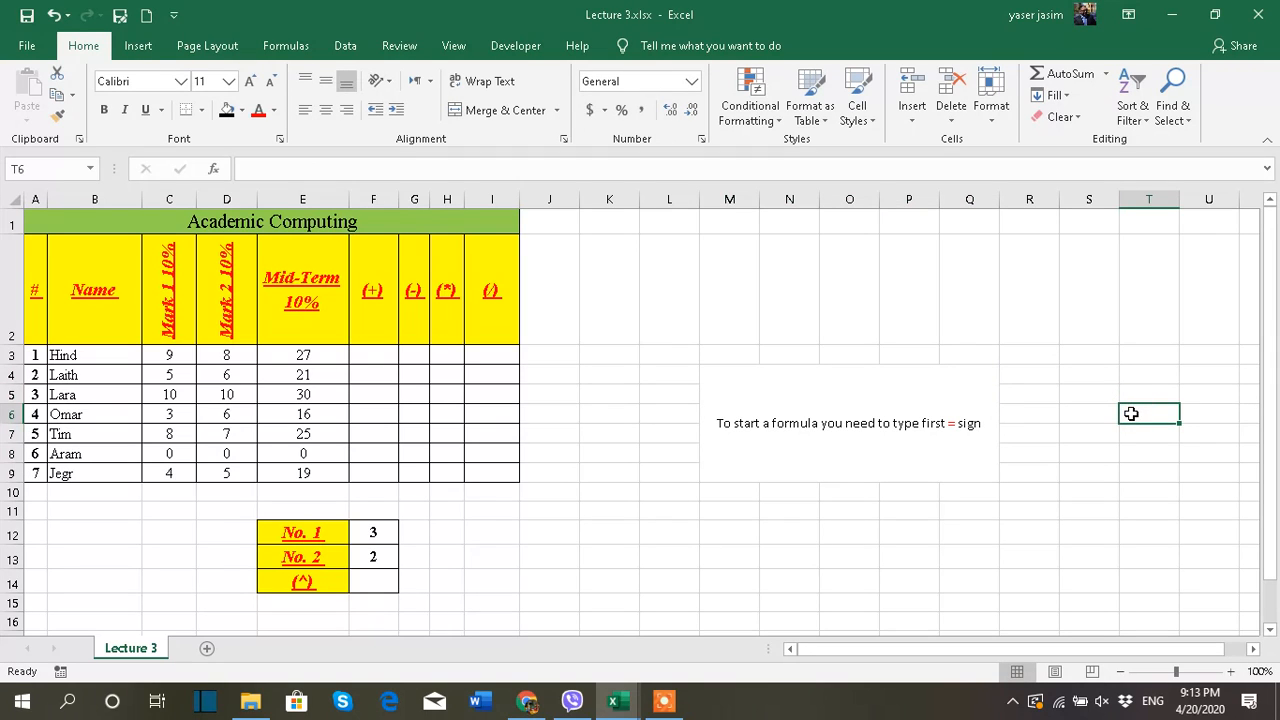
Enter 27+30 without an equals sign in F3 under the (+) heading
click(390, 350)
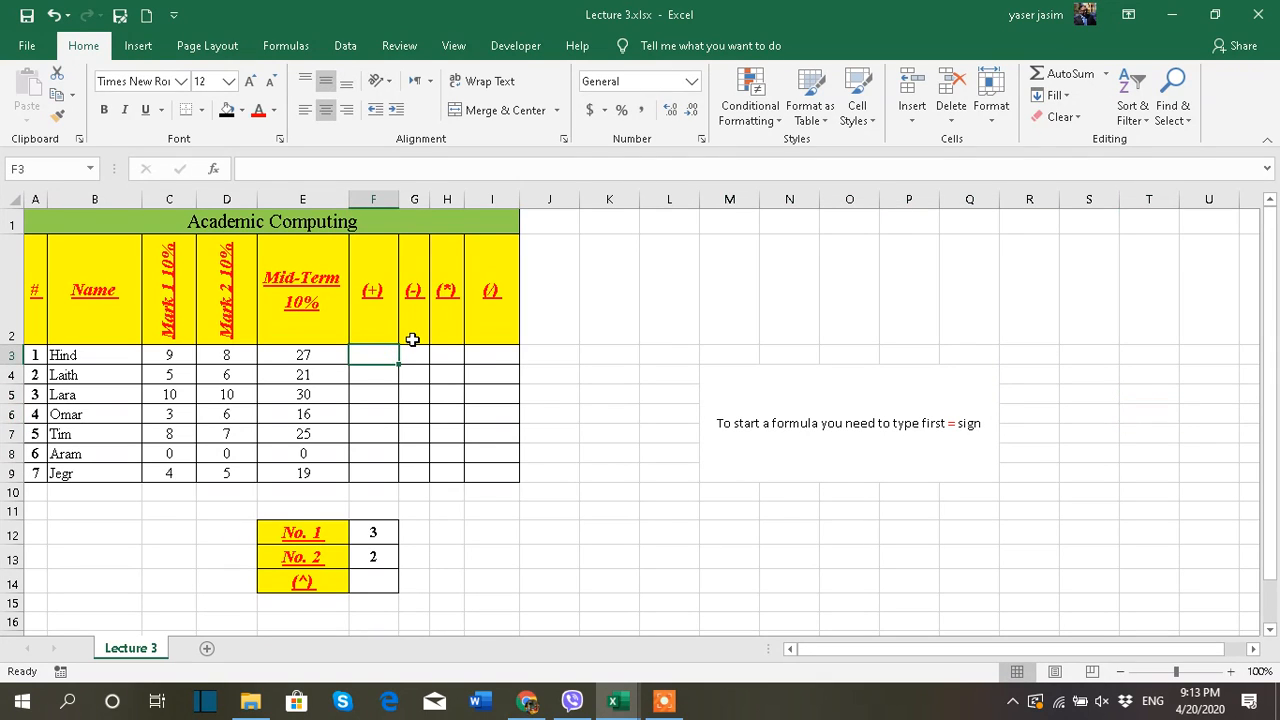
text(27)
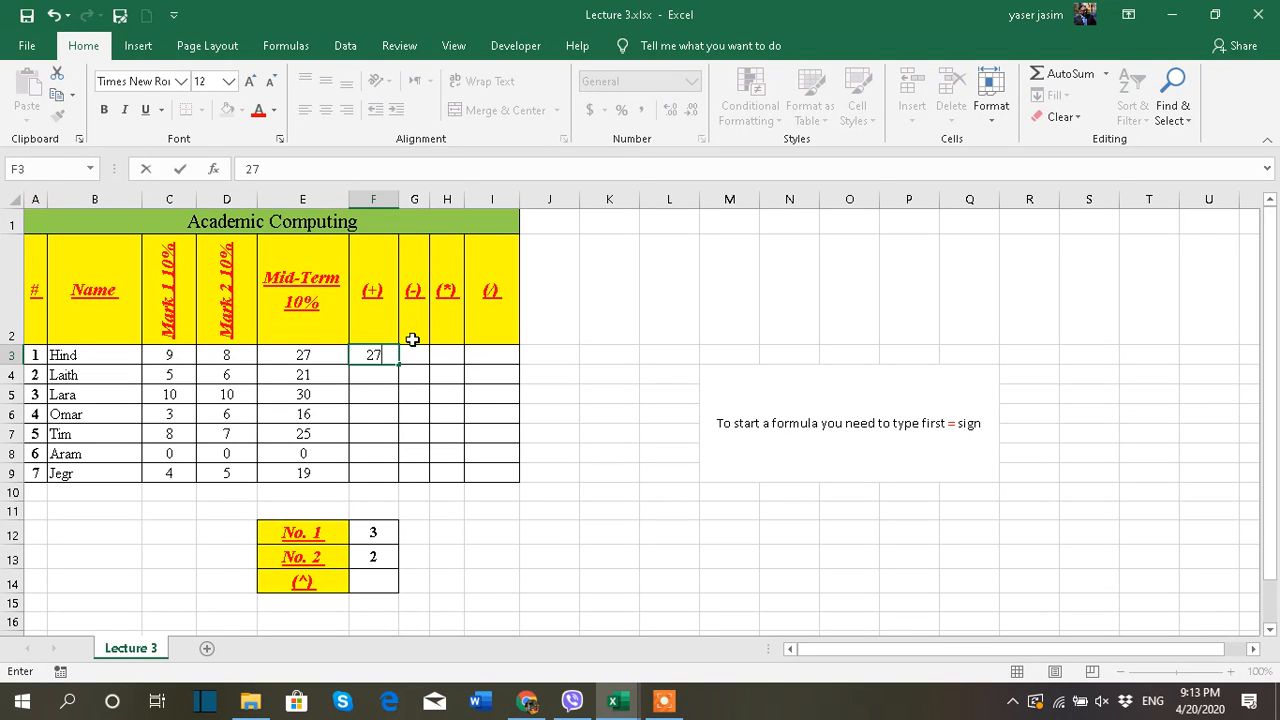
text(+30)
click(594, 330)
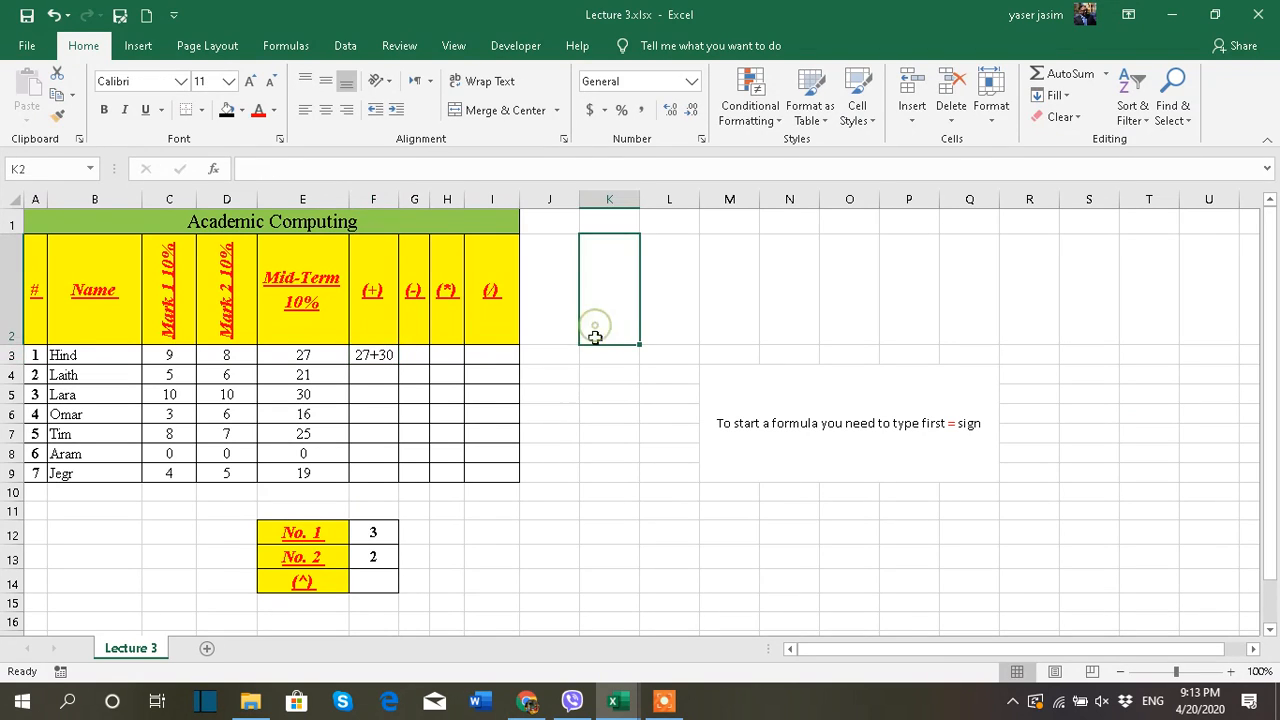
Replace the entry in F3 with the formula =27+30
click(379, 357)
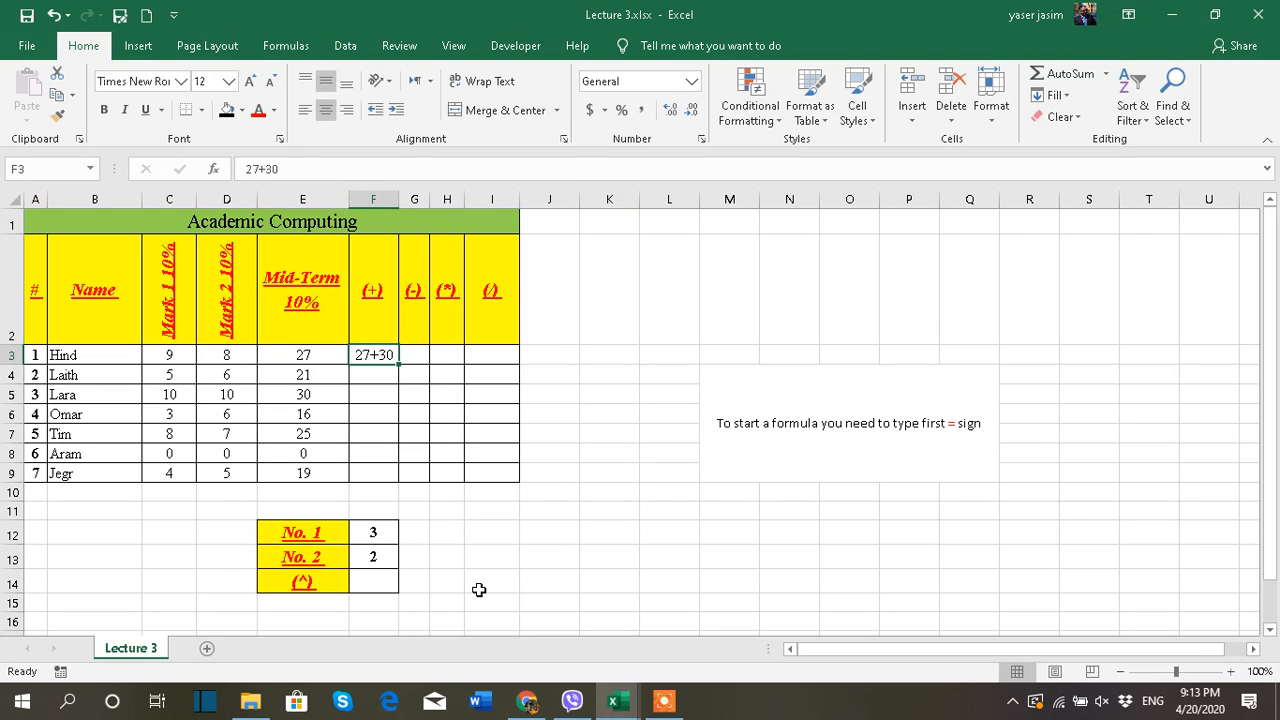
text(=)
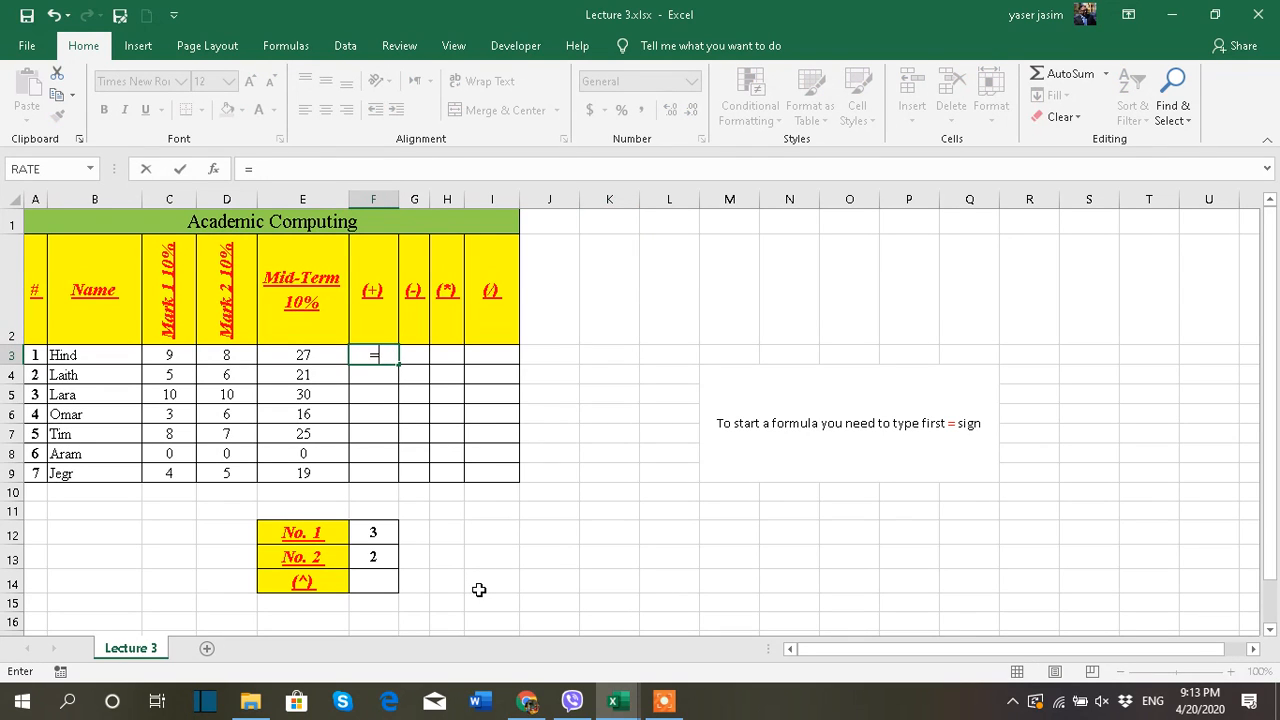
text(27+30)
key(Return)
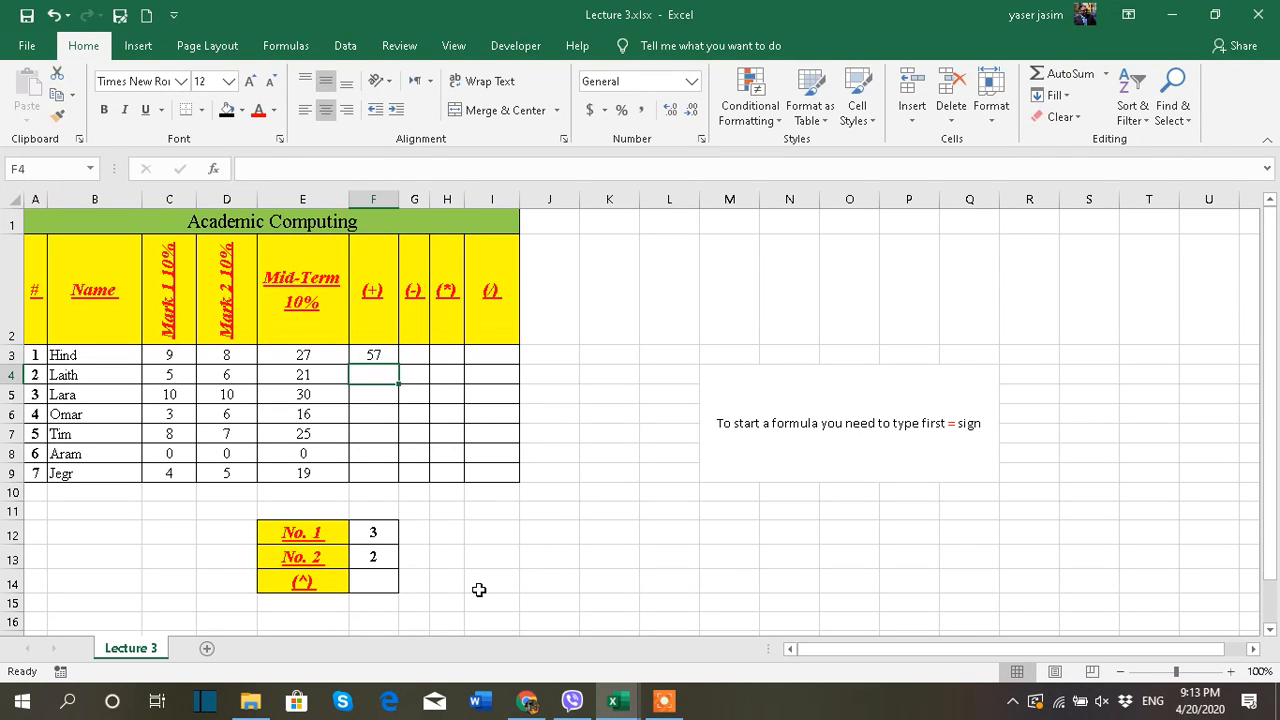
Clear the content of F3 and begin a new formula there with an equals sign
click(379, 358)
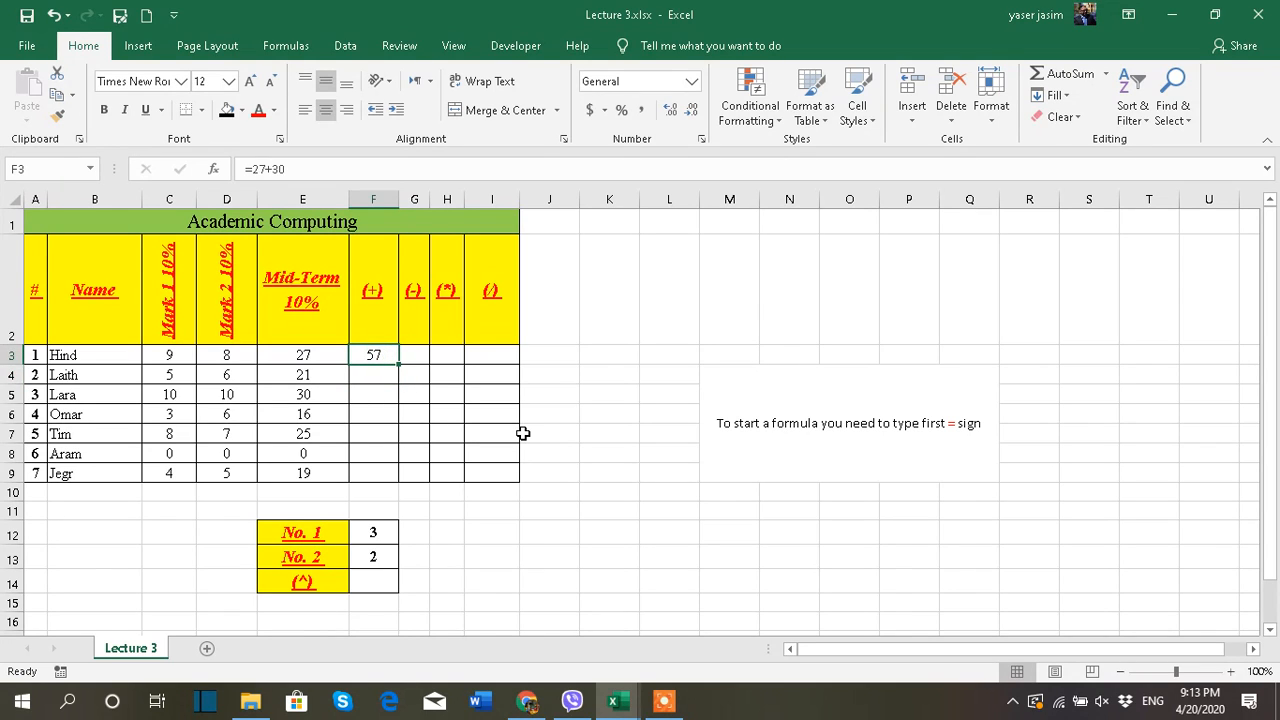
key(Delete)
text(=)
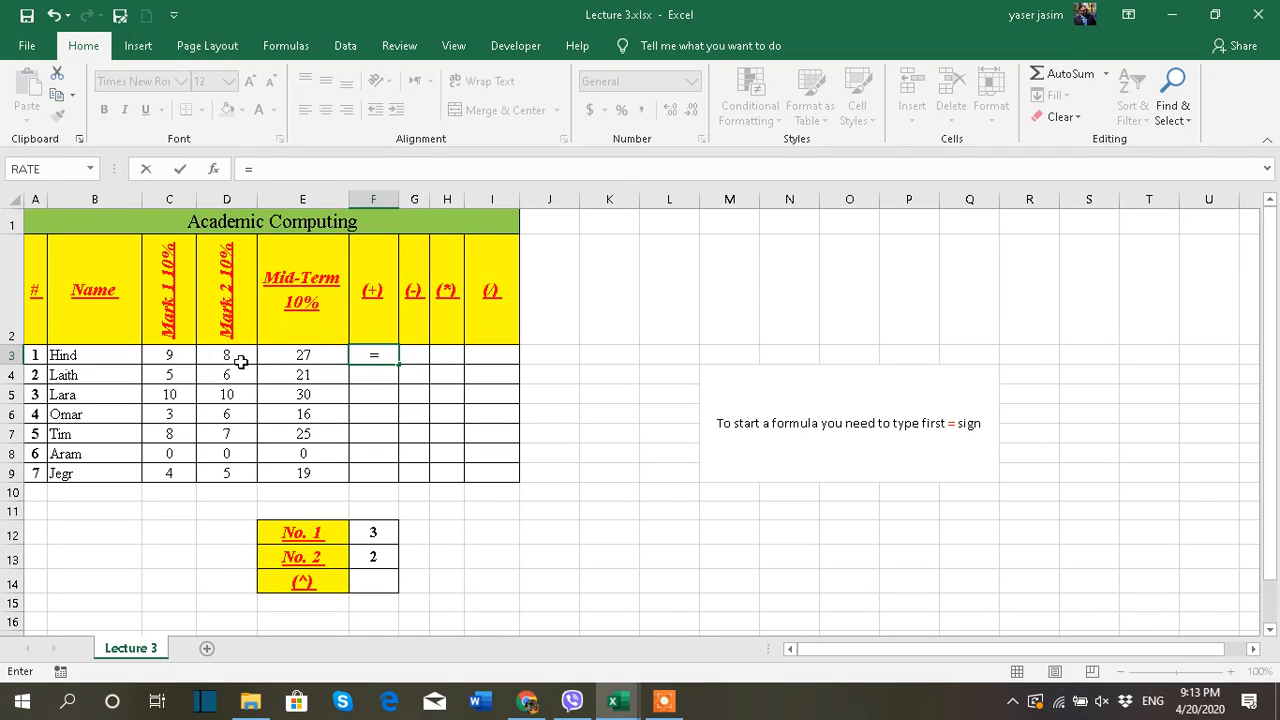
click(174, 358)
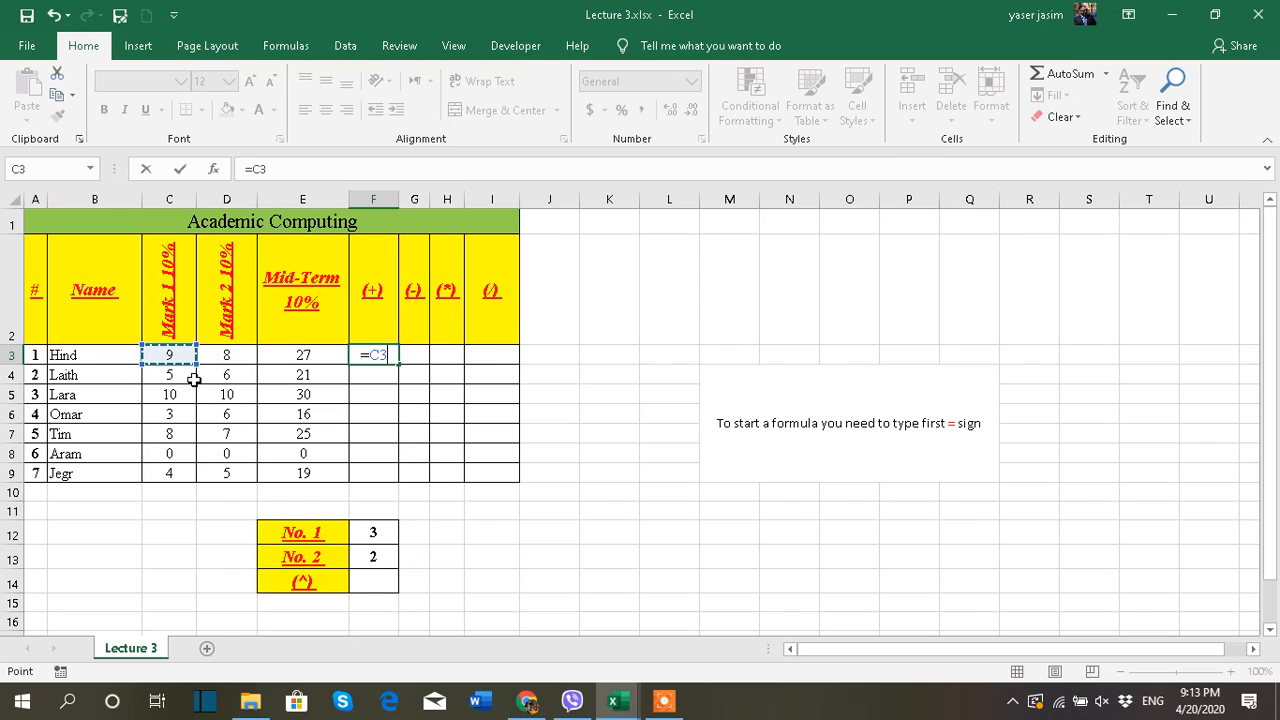
key(BackSpace)
key(BackSpace)
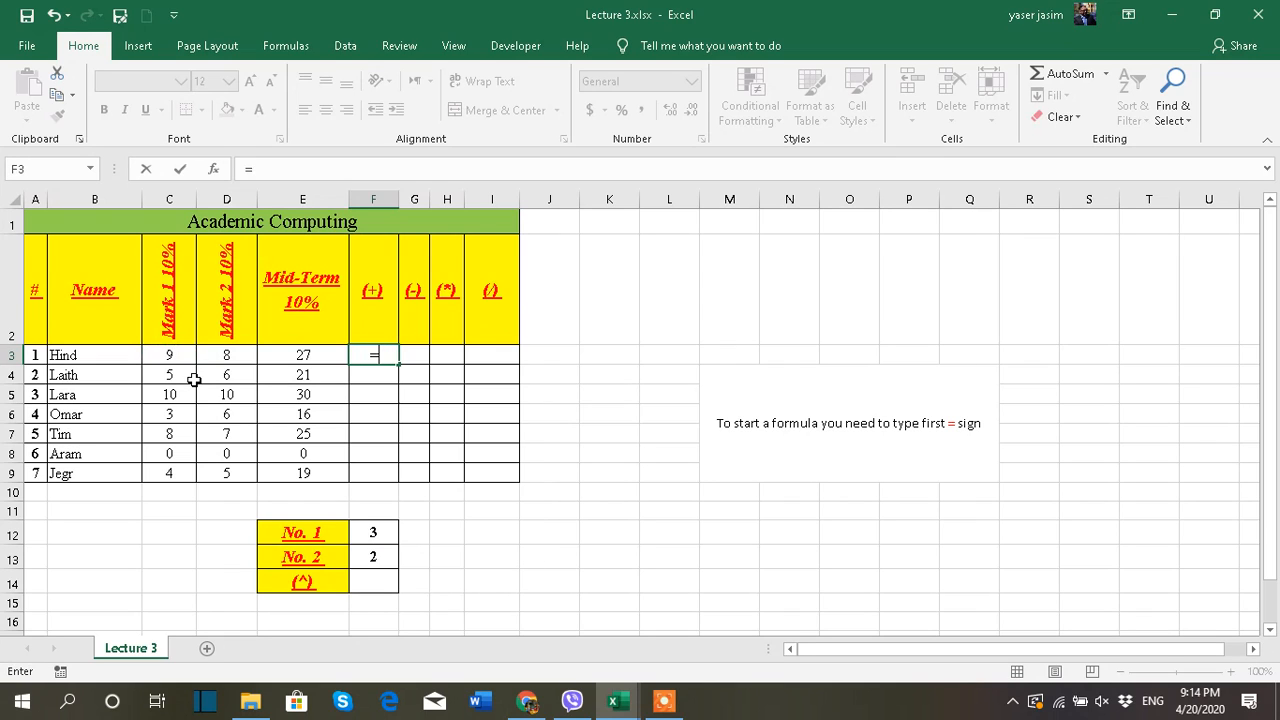
text(9)
key(BackSpace)
Complete the F3 formula as =C3+D3+E3 to add the first student's three marks
click(169, 357)
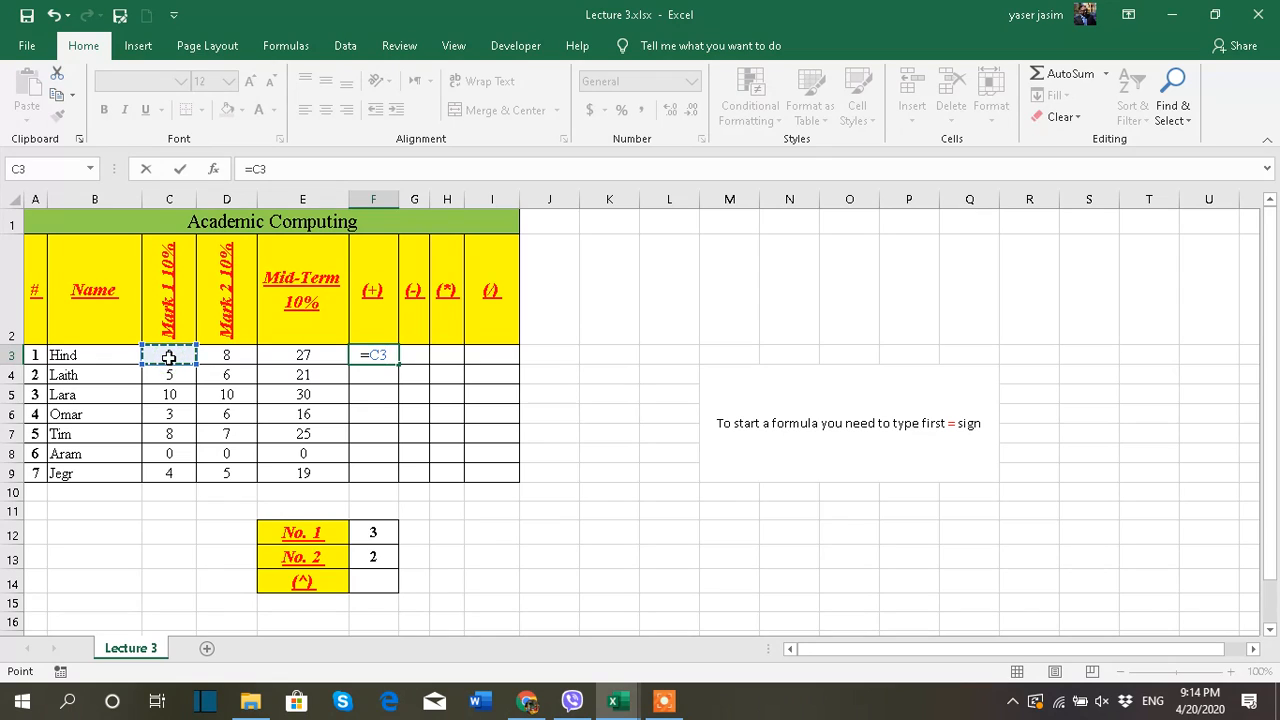
text(+)
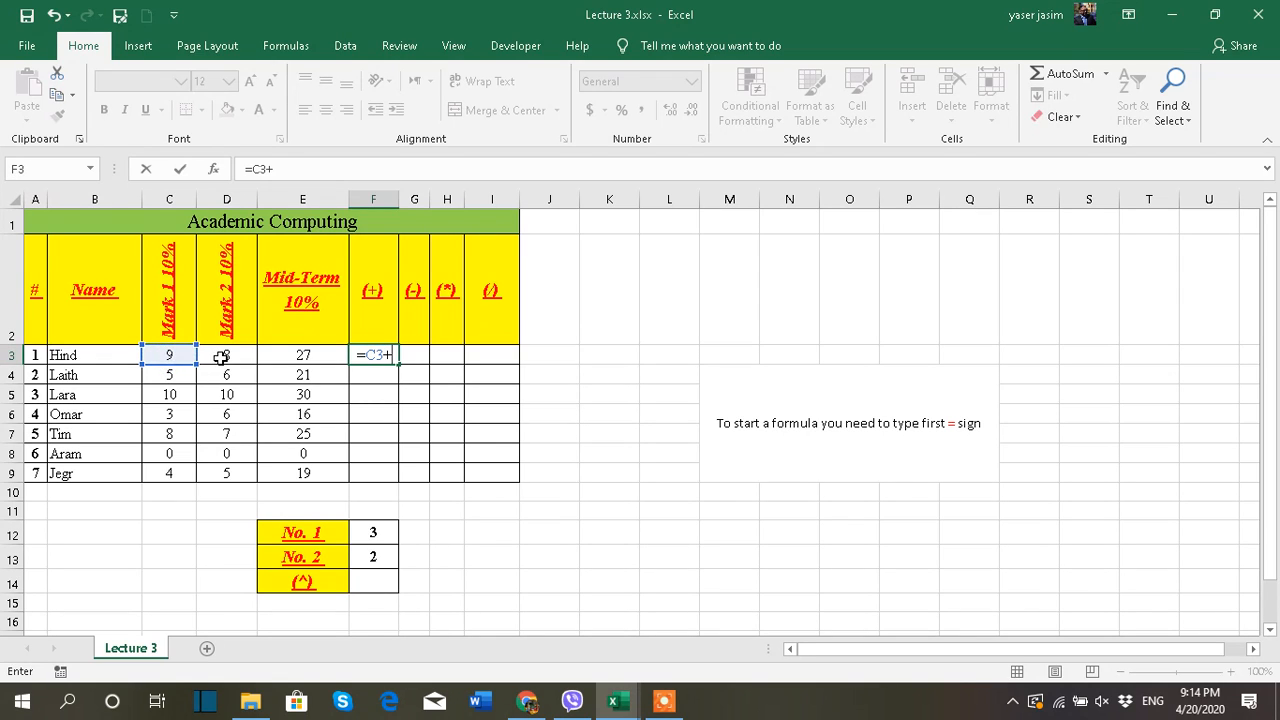
click(221, 357)
text(+)
click(276, 357)
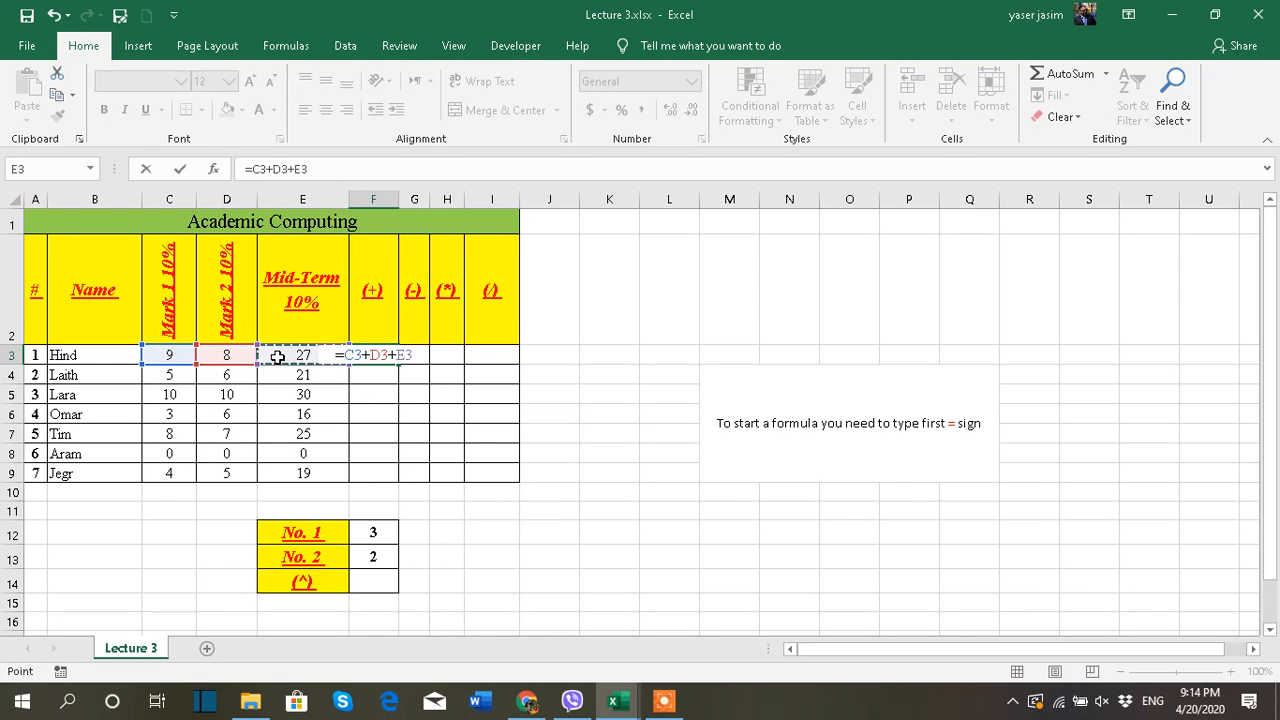
key(Return)
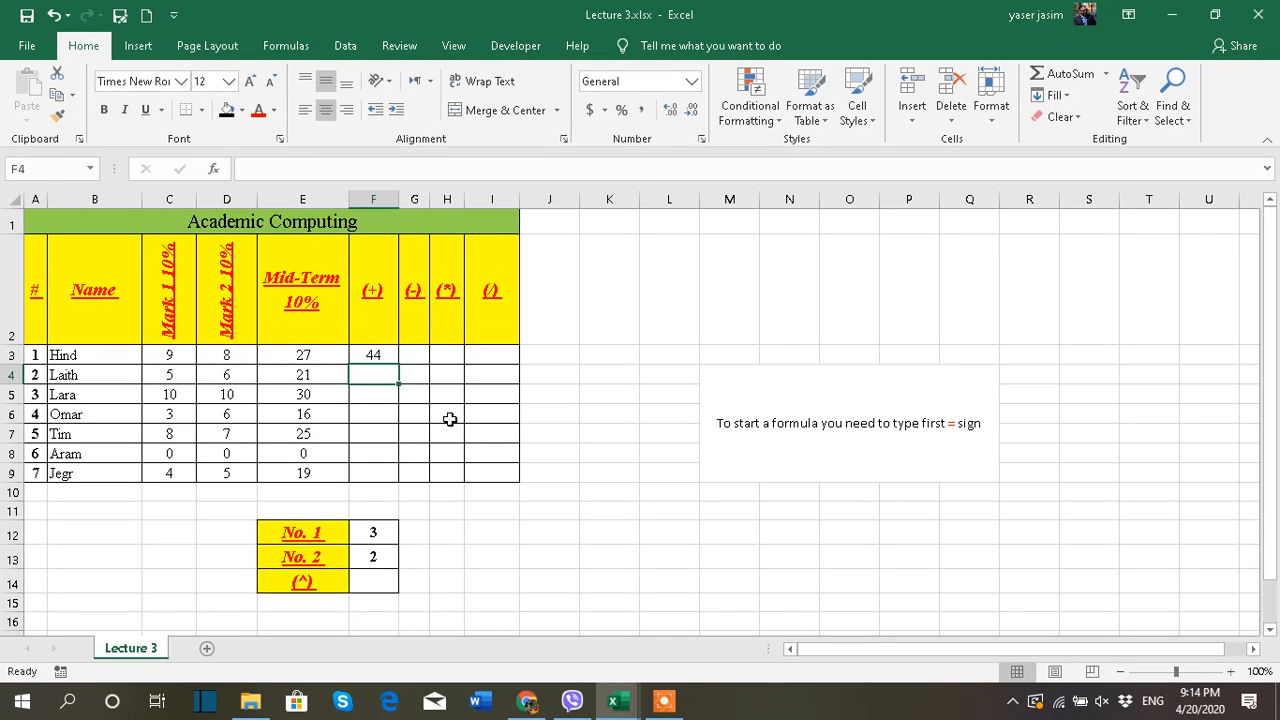
Fill the addition formula from F3 down to F9 and check the formulas in F3 and F5
click(384, 359)
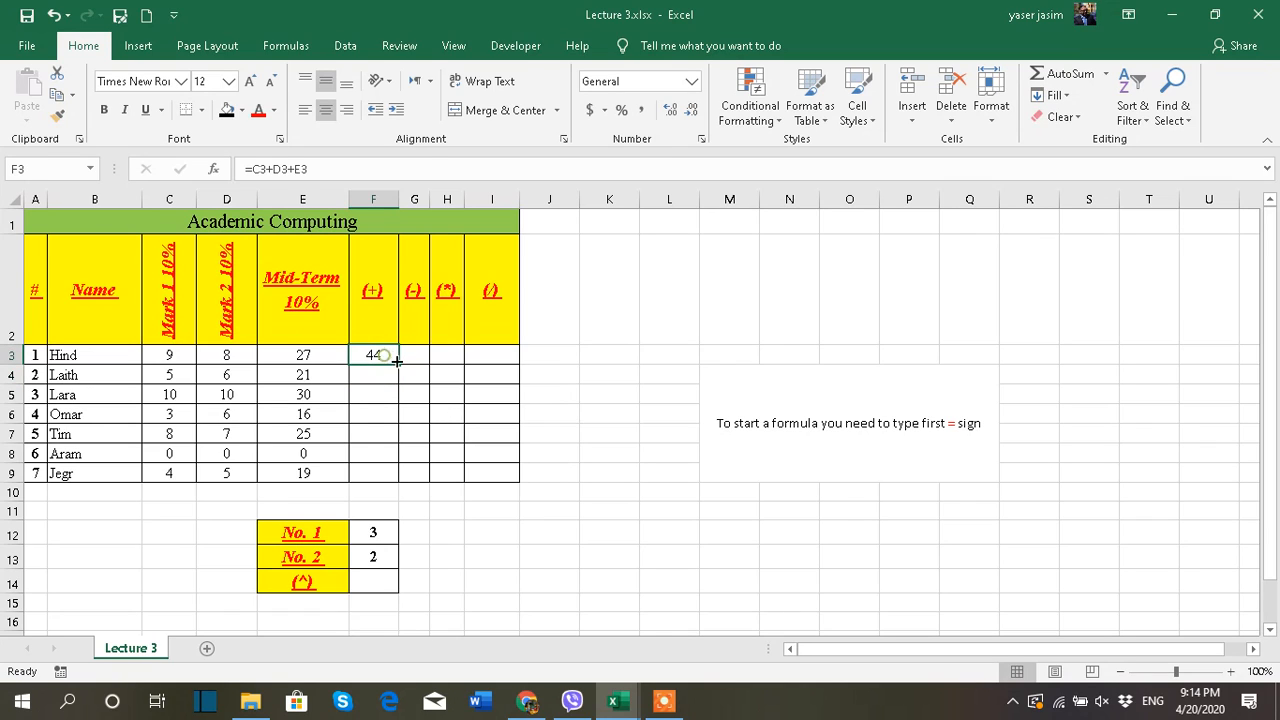
drag(400, 365, 408, 477)
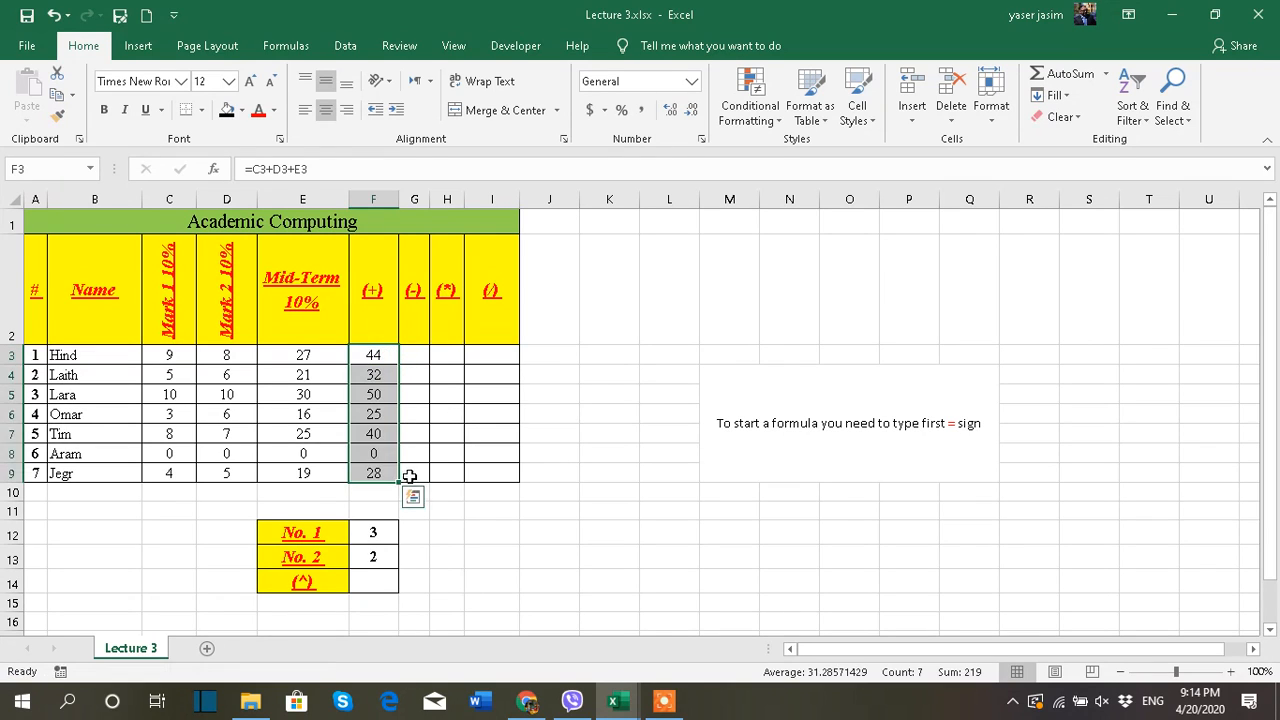
click(418, 394)
click(390, 359)
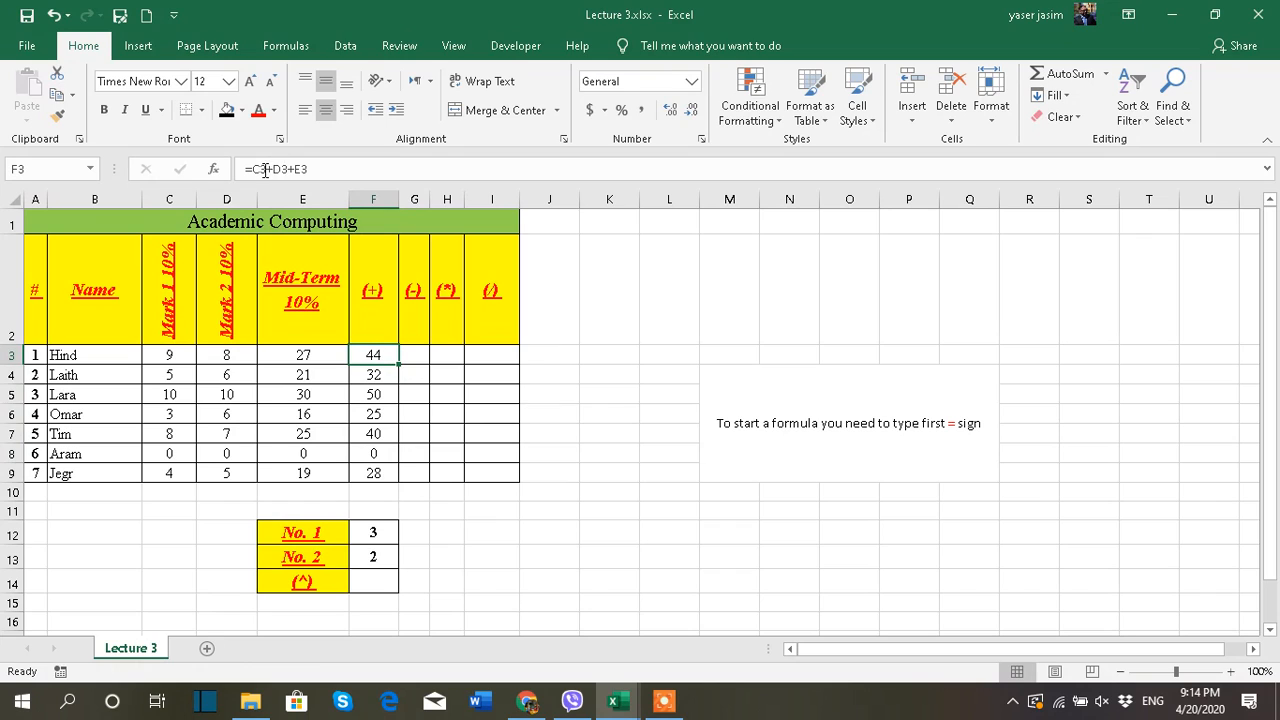
click(360, 393)
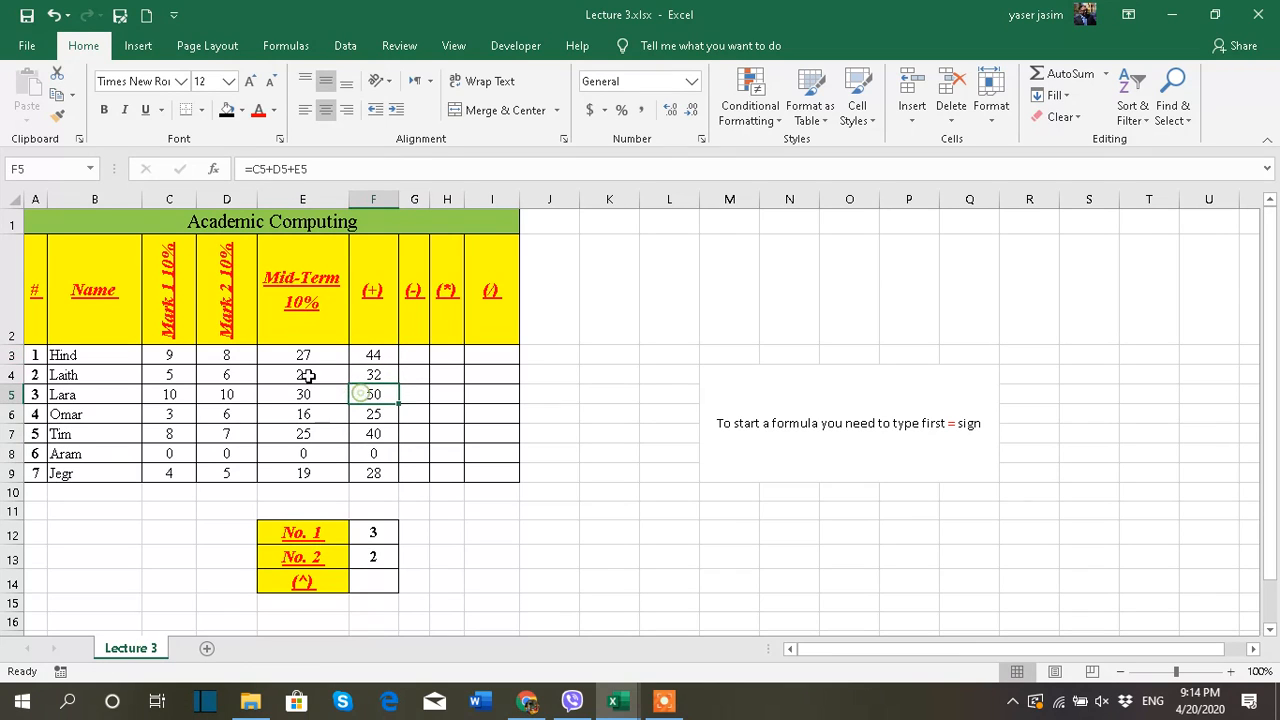
Set the fifth student's Mark 2 in D7 to 10 to test the addition formula, and undo the change
click(222, 357)
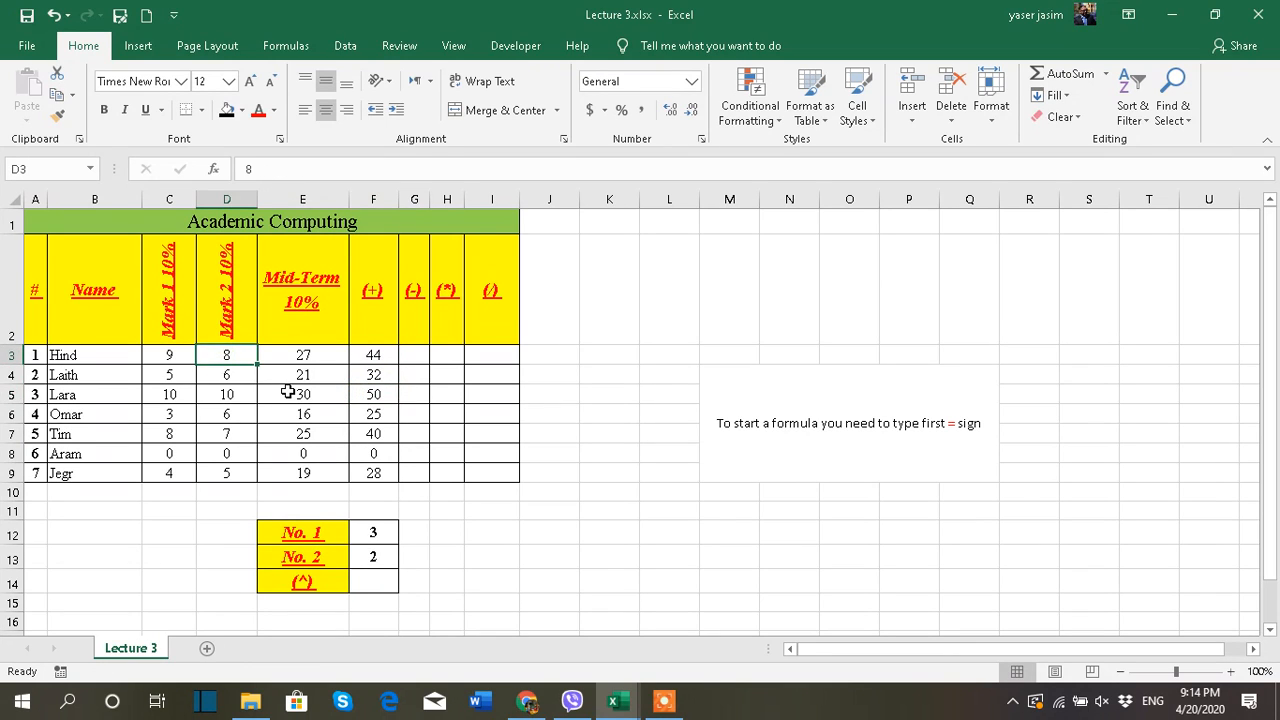
click(230, 432)
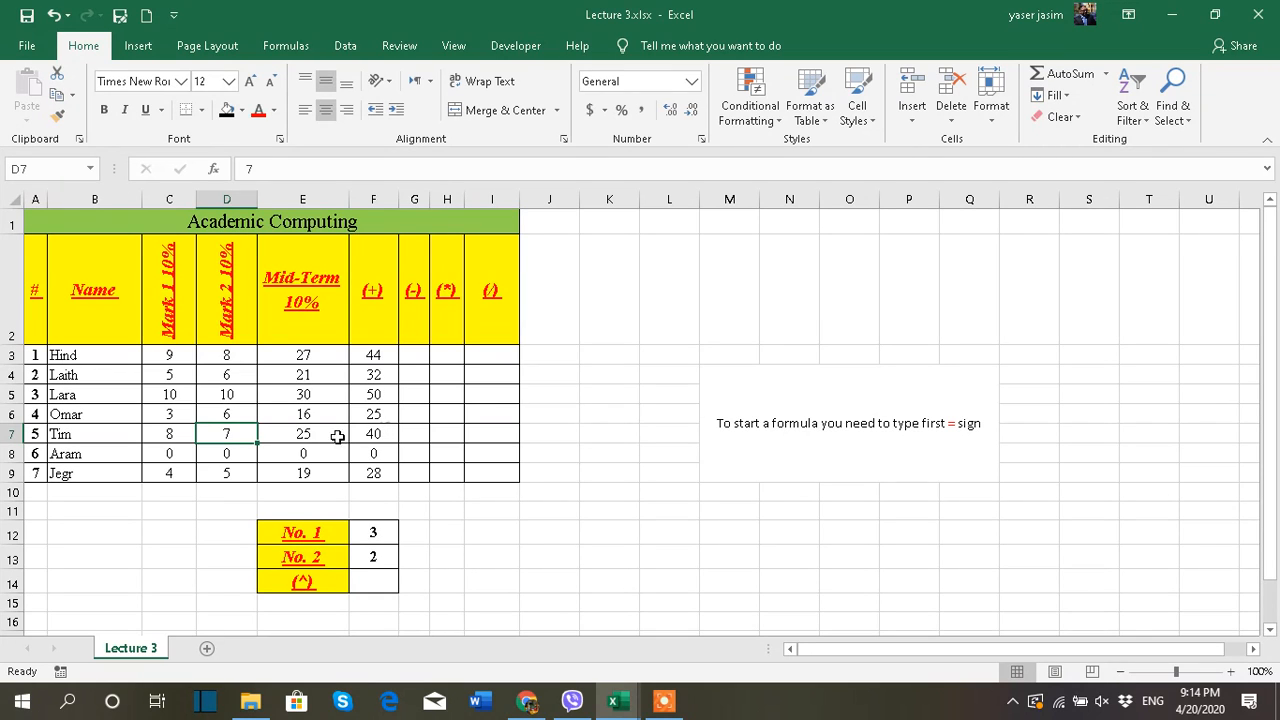
text(10)
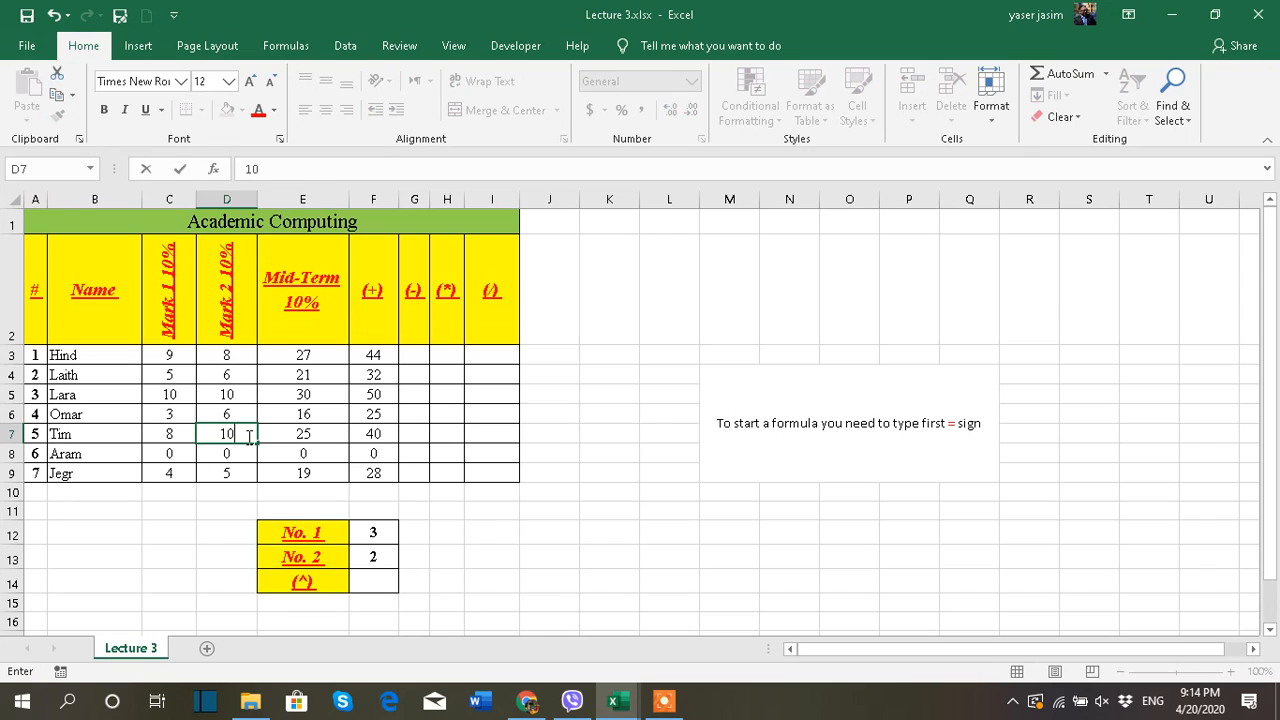
click(470, 414)
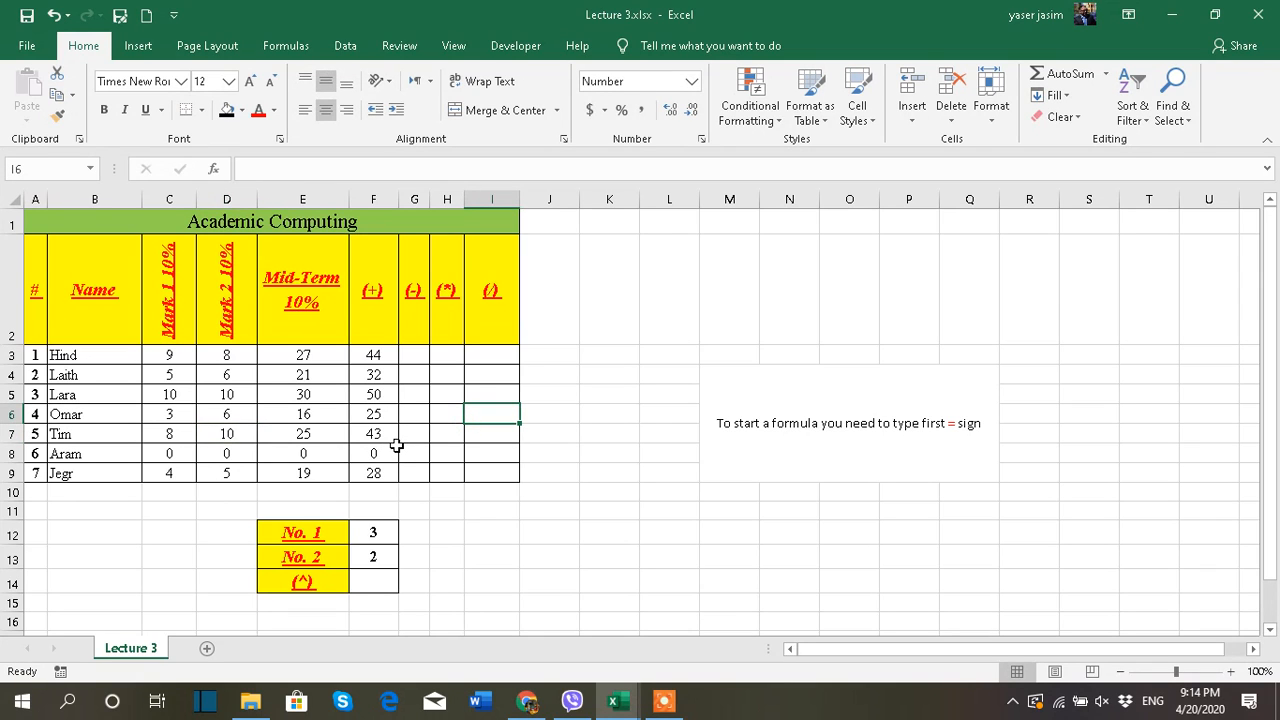
key(ctrl+z)
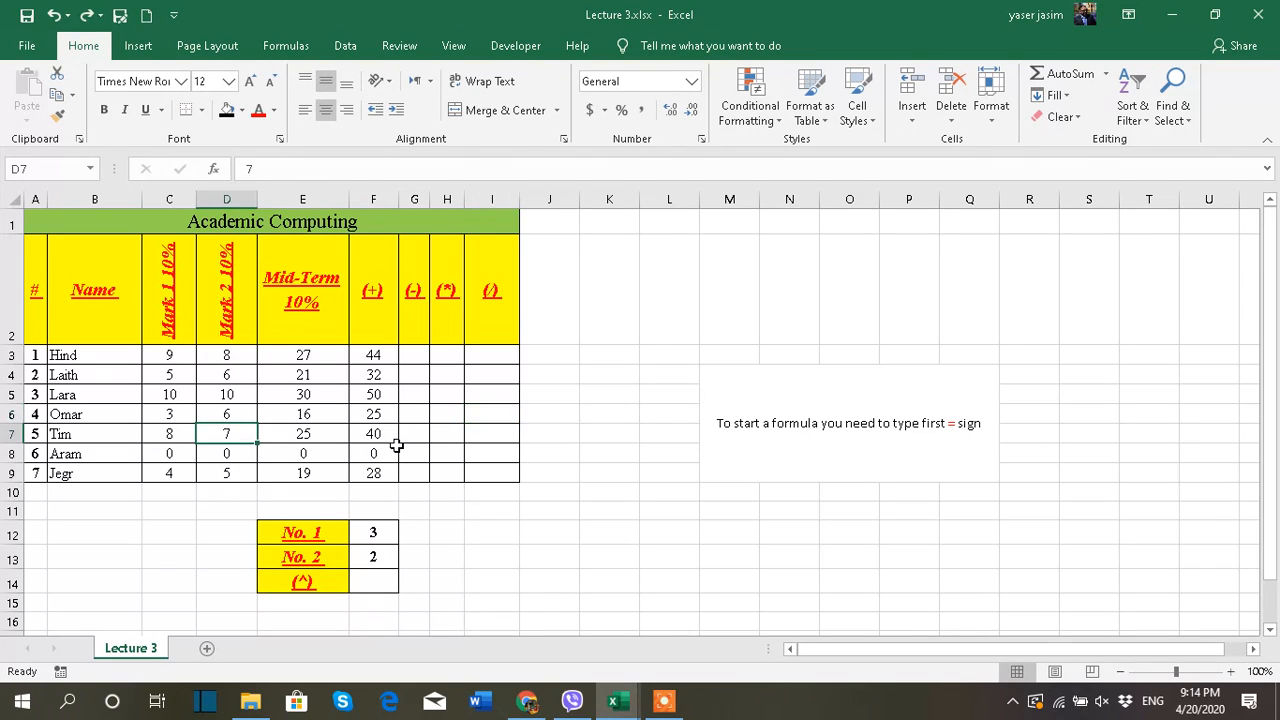
Replace the cell references in the F3 formula with typed numbers so that it reads =9+8+27
click(392, 358)
drag(314, 169, 253, 172)
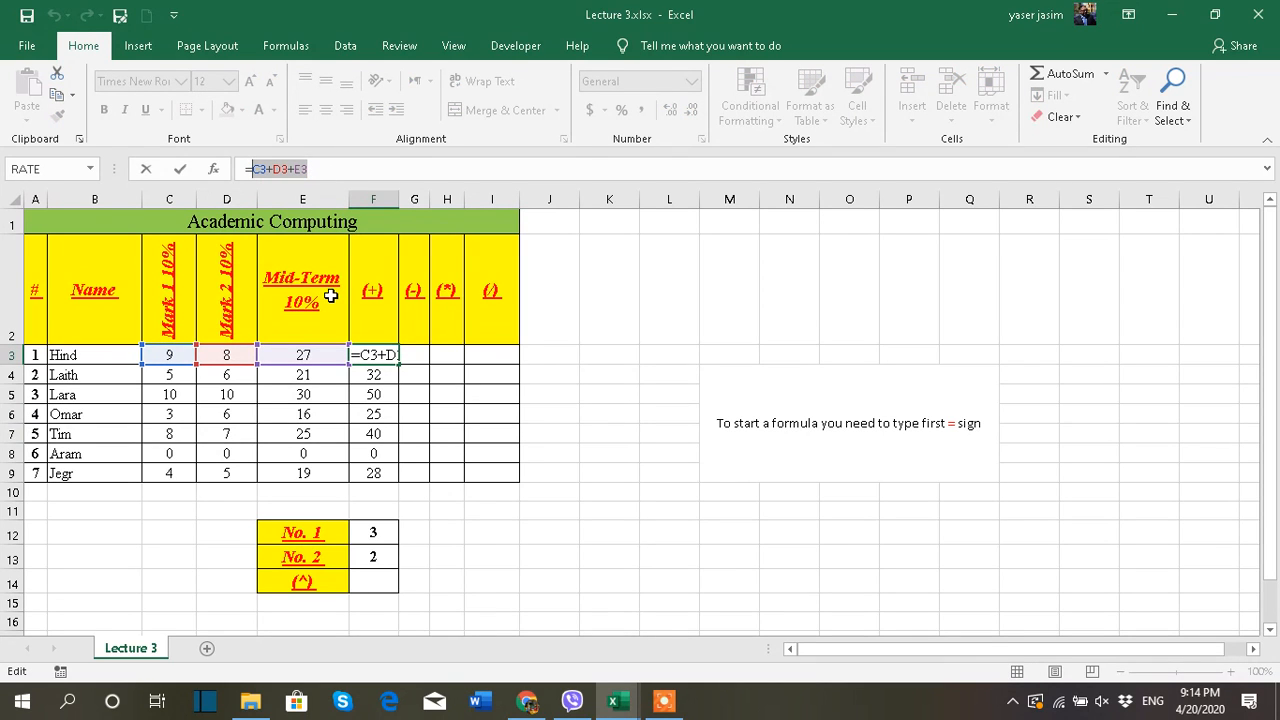
key(BackSpace)
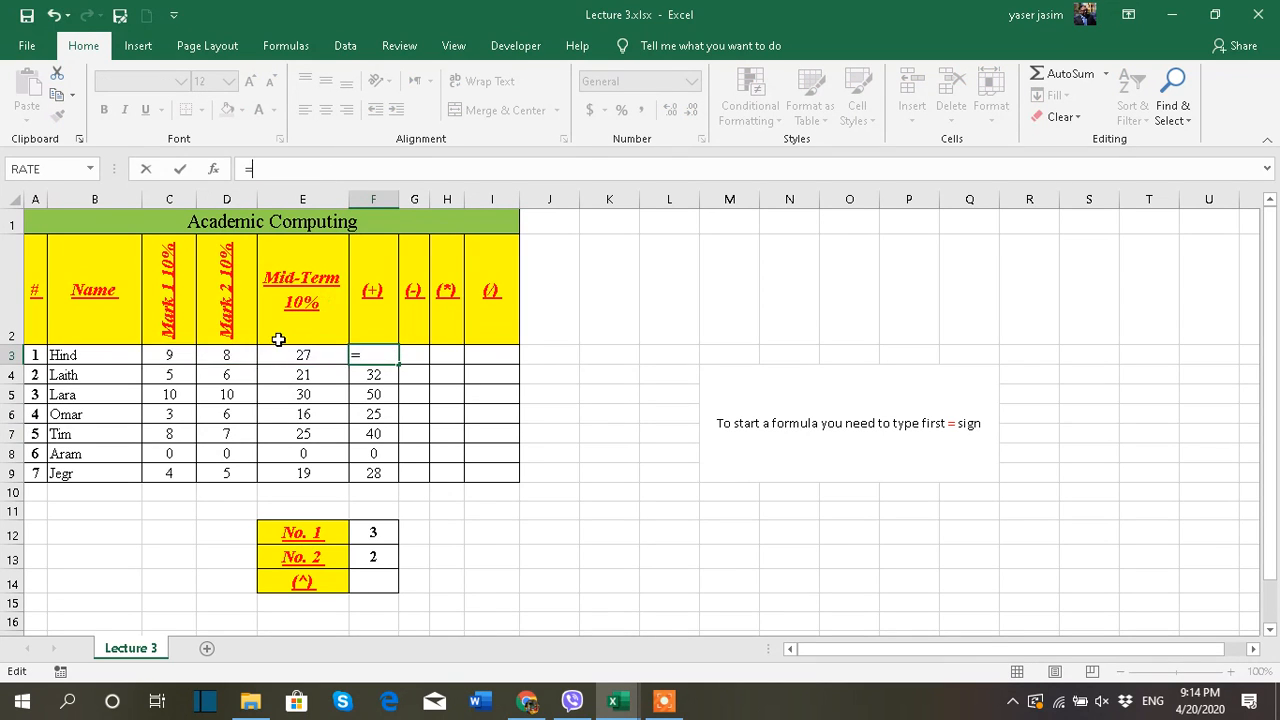
text(9+8+27)
key(Return)
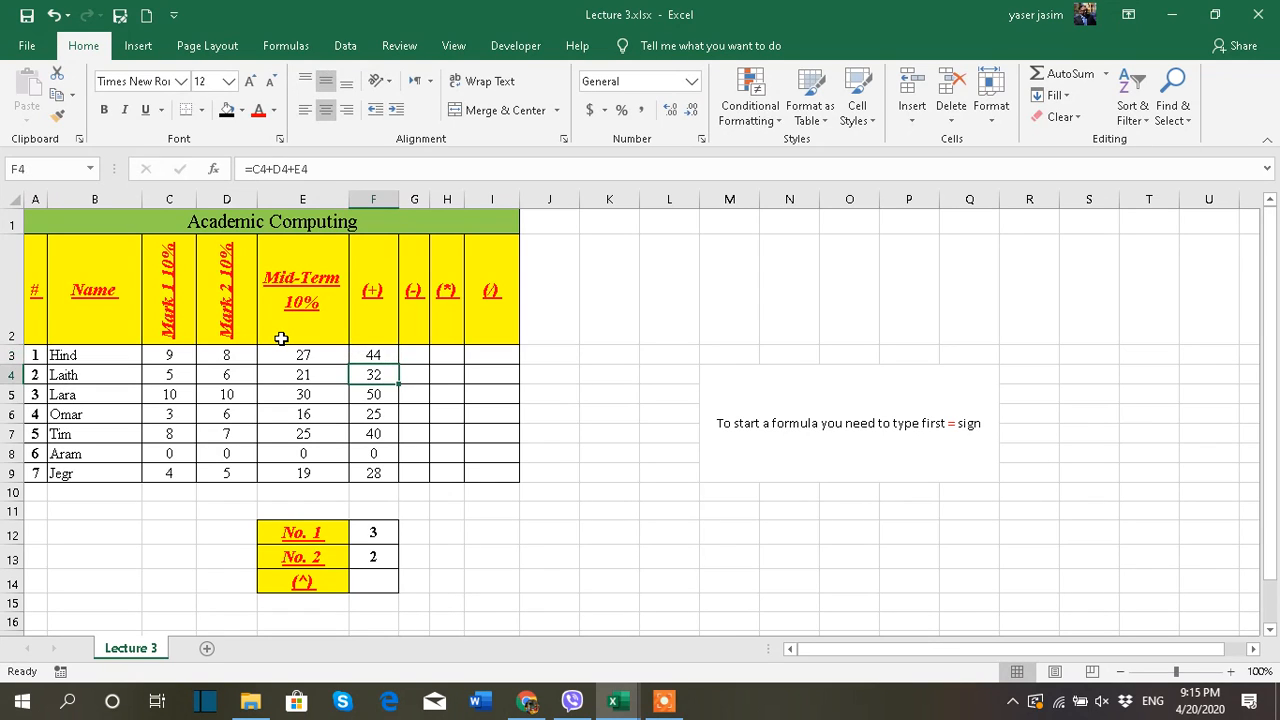
Check the formula in F3, change D3 to 9, and examine whether the sum in F3 responds
click(378, 354)
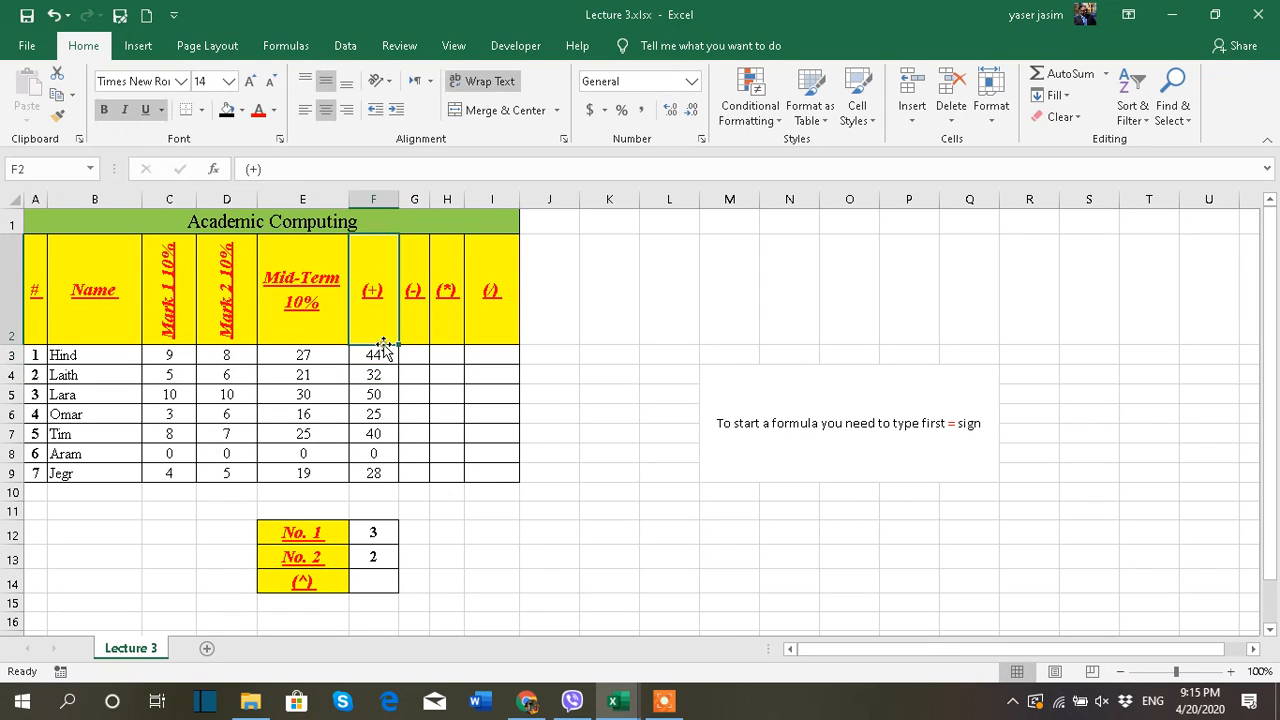
click(240, 356)
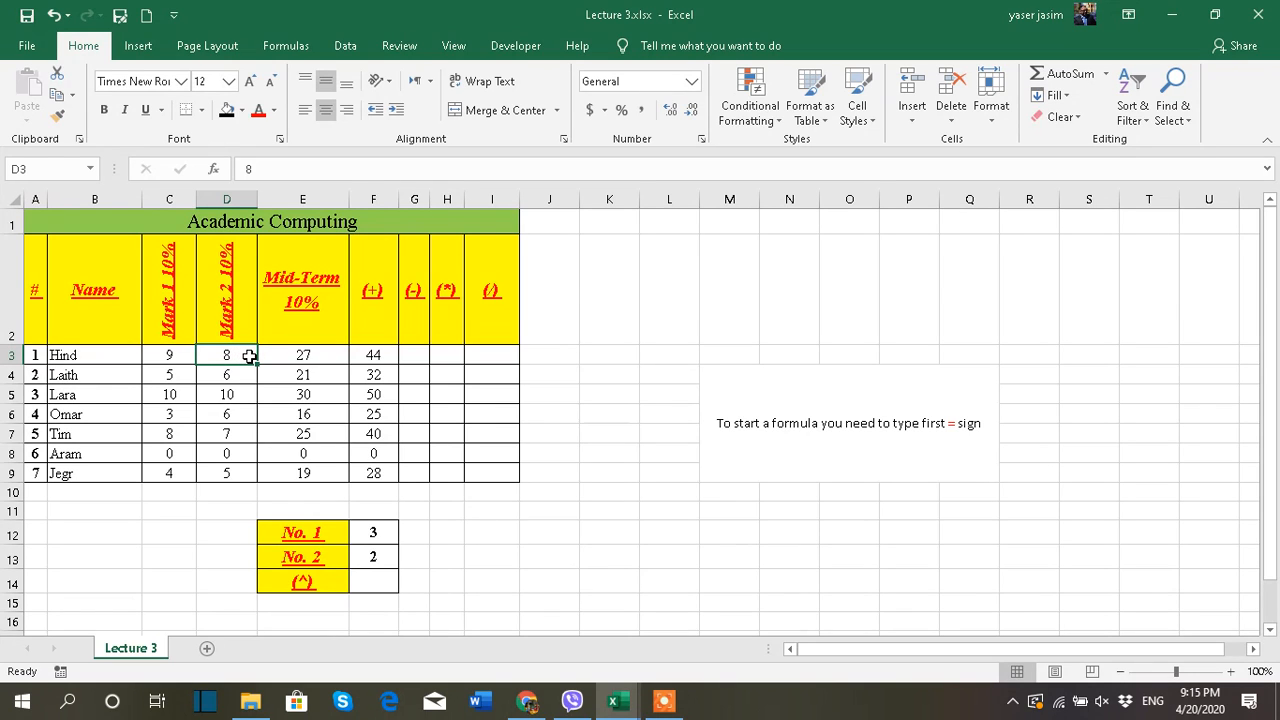
text(9)
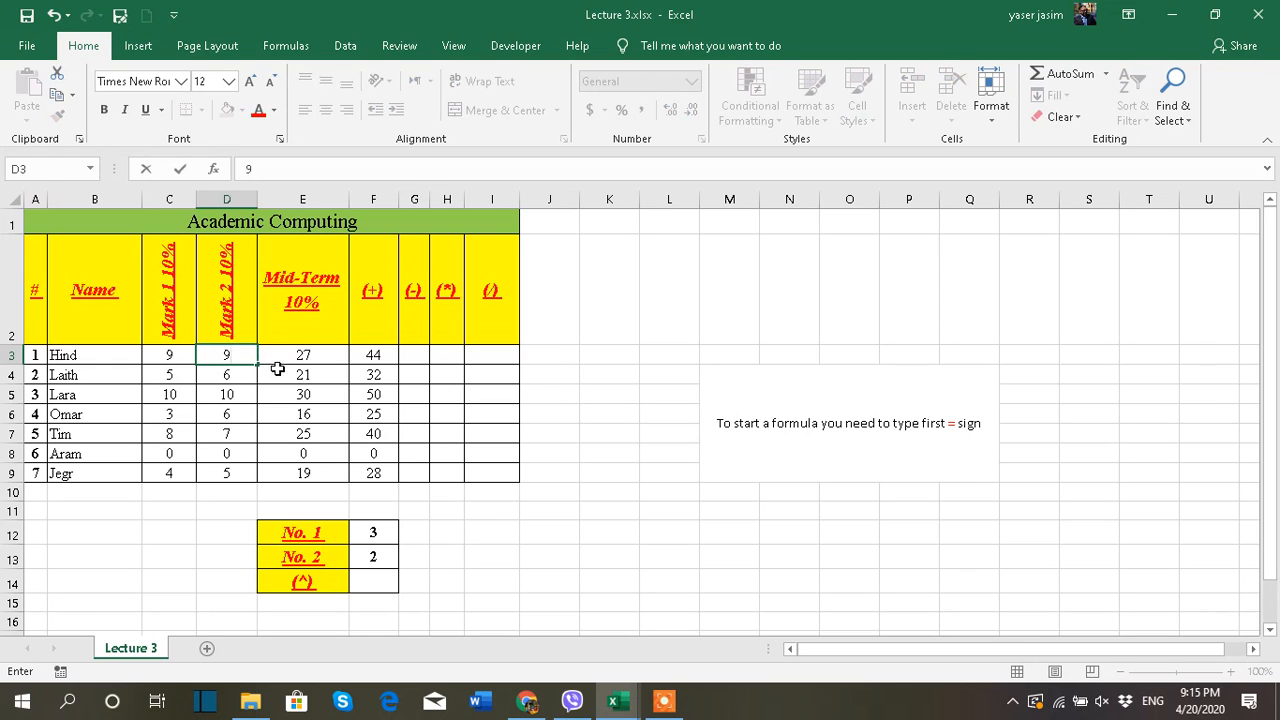
click(290, 372)
click(375, 355)
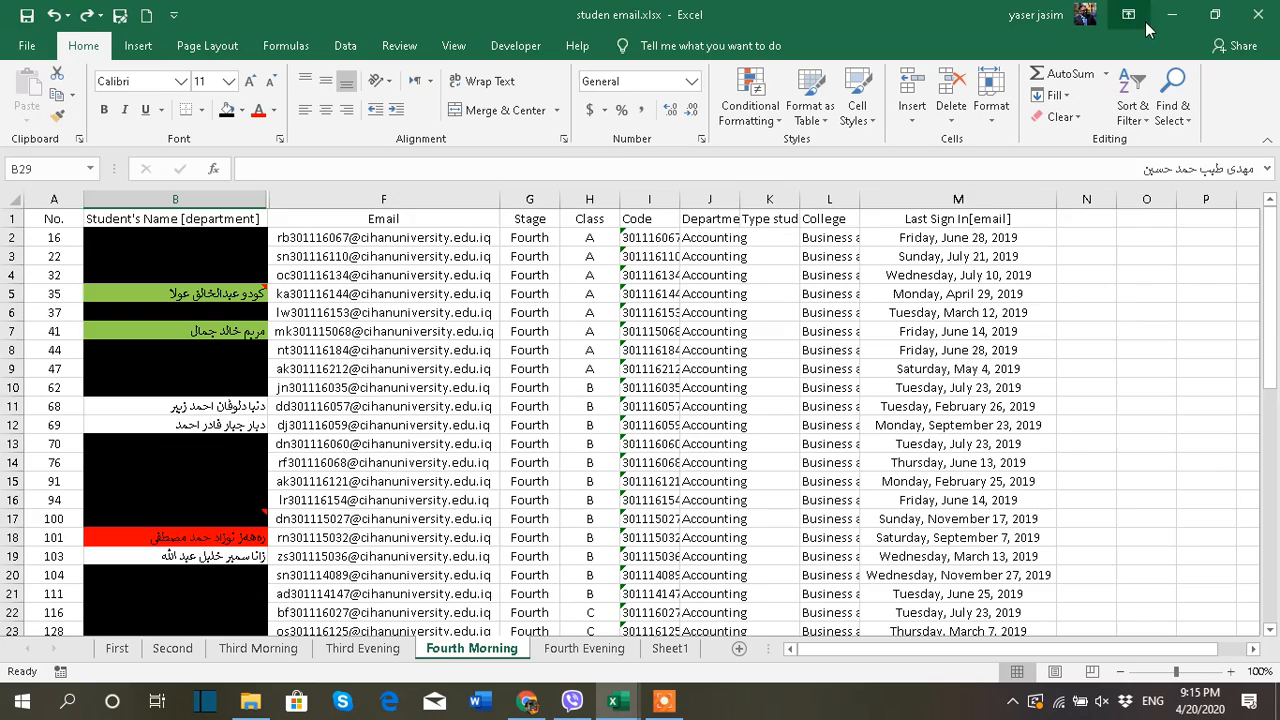
Minimize the student email workbook and return to the Lecture 3.xlsx workbook
click(1170, 15)
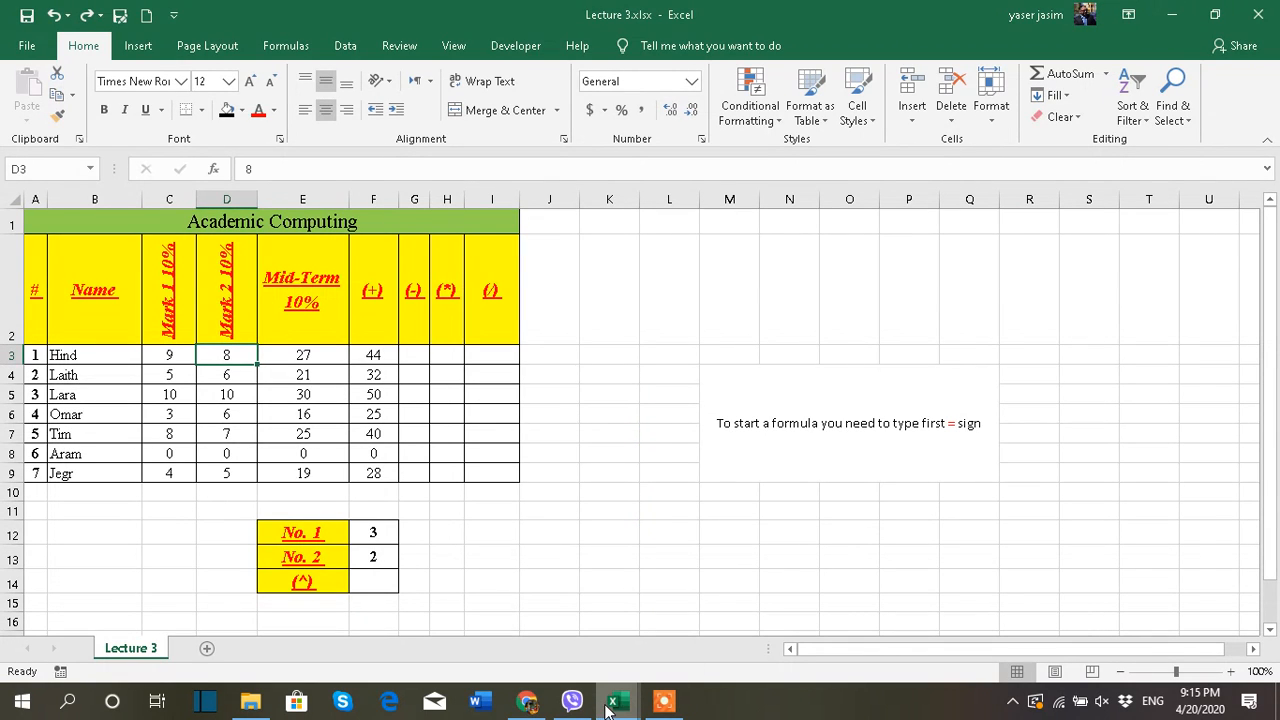
mouse_move(616, 703)
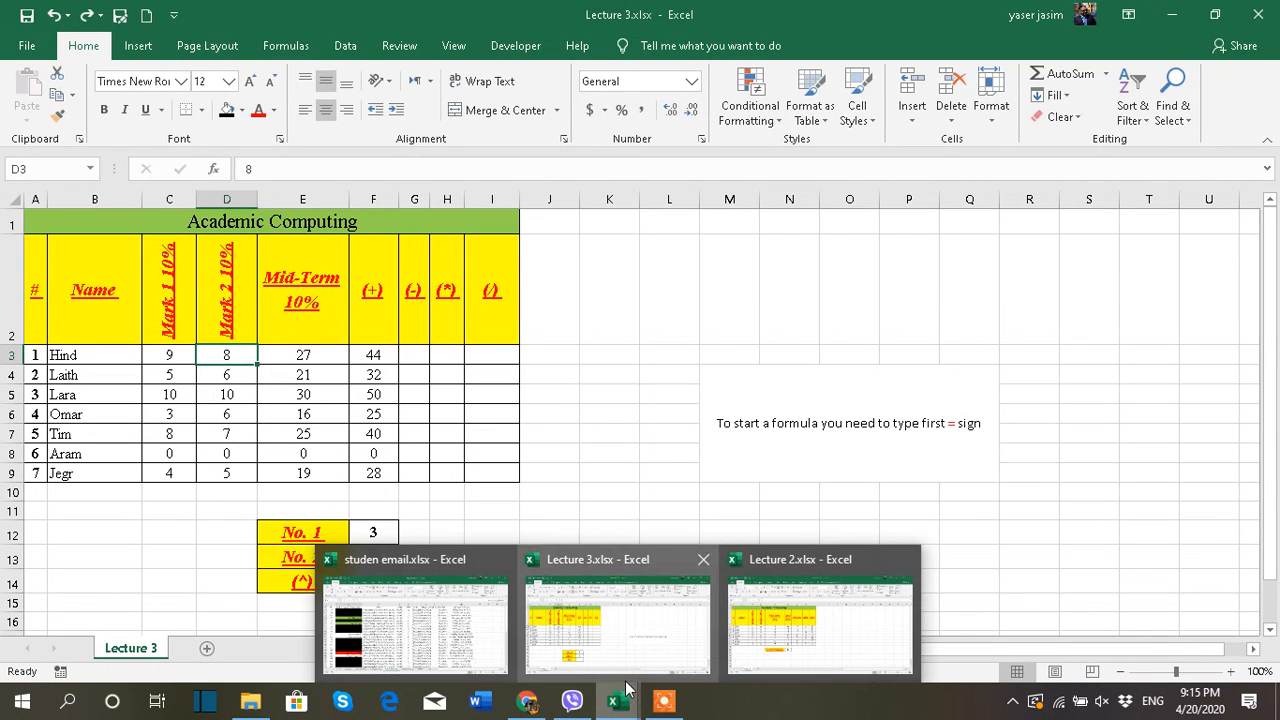
click(674, 625)
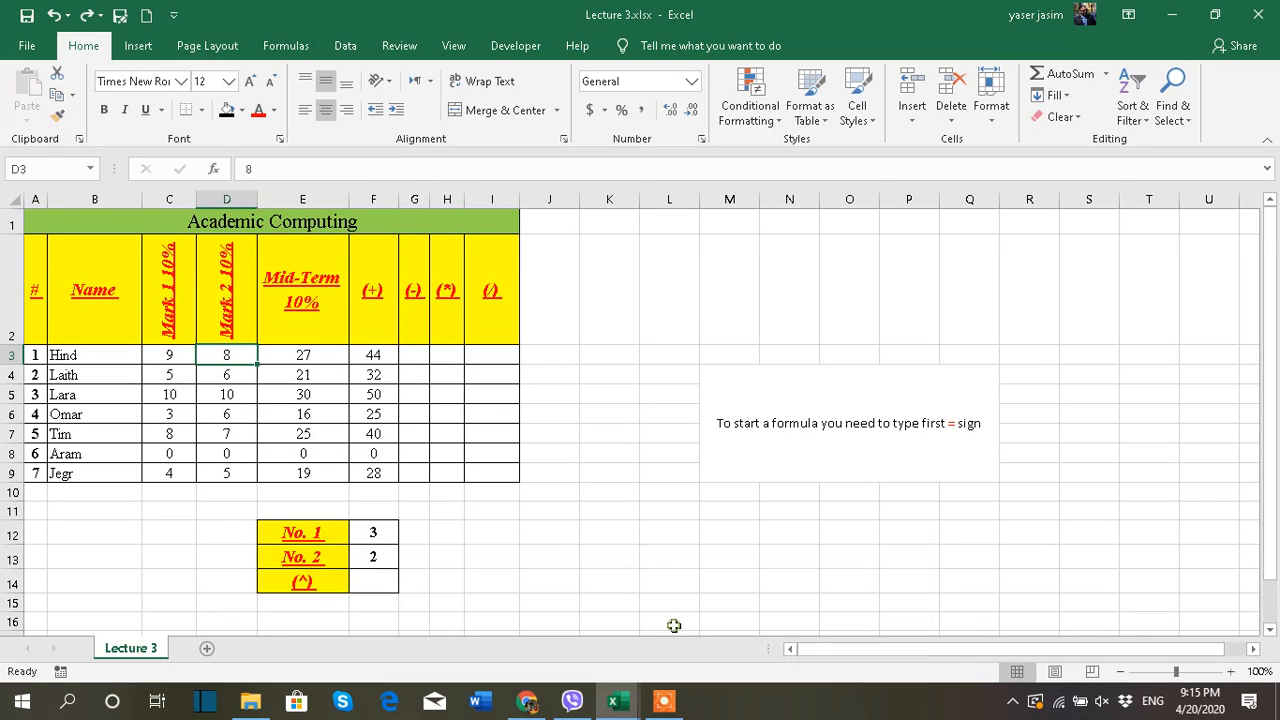
Fill the addition formula from F4 up into F3 to replace the typed numbers with cell references
click(380, 362)
click(385, 374)
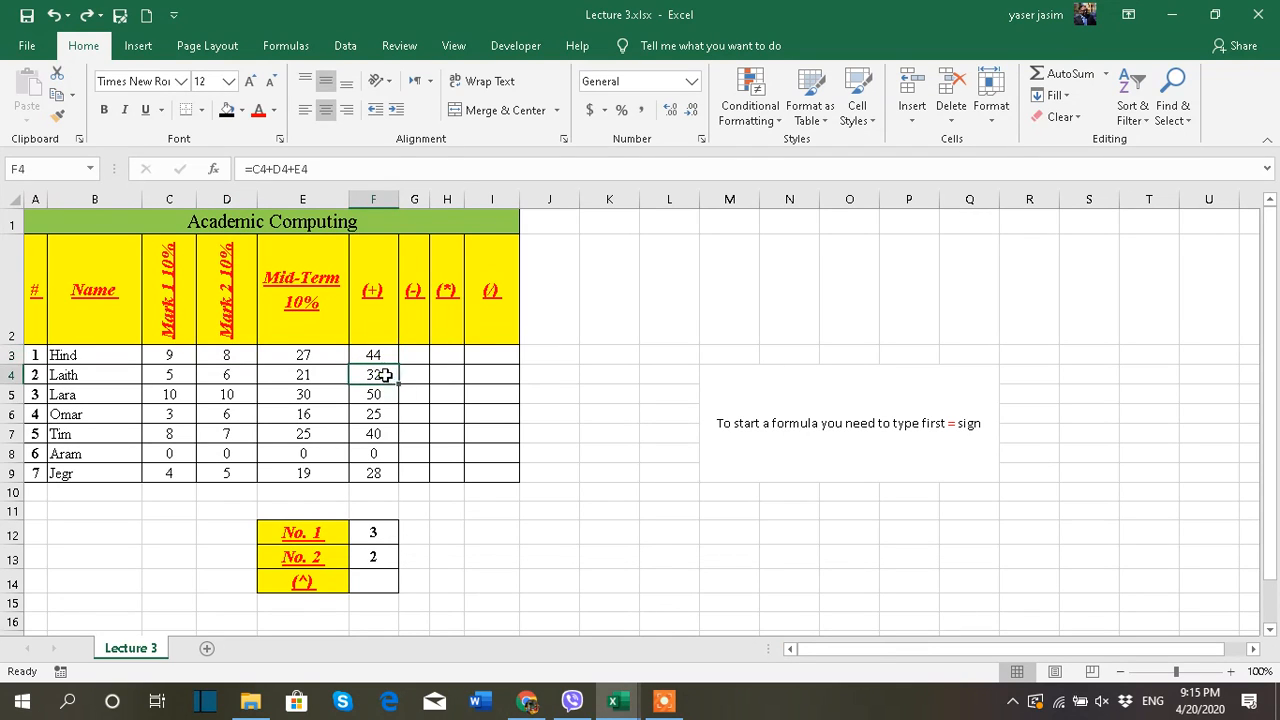
drag(398, 384, 393, 355)
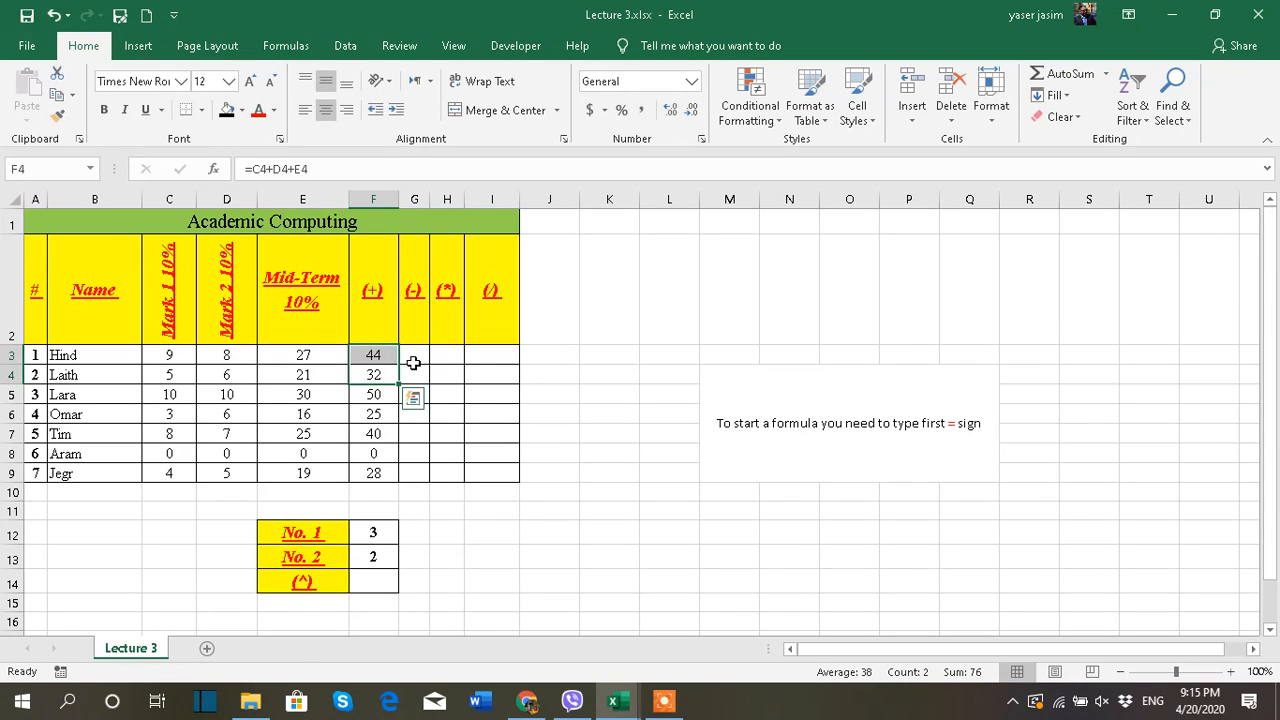
Enter the subtraction formula =E3-D3-C3 in G3 and fill it down to G9
click(413, 362)
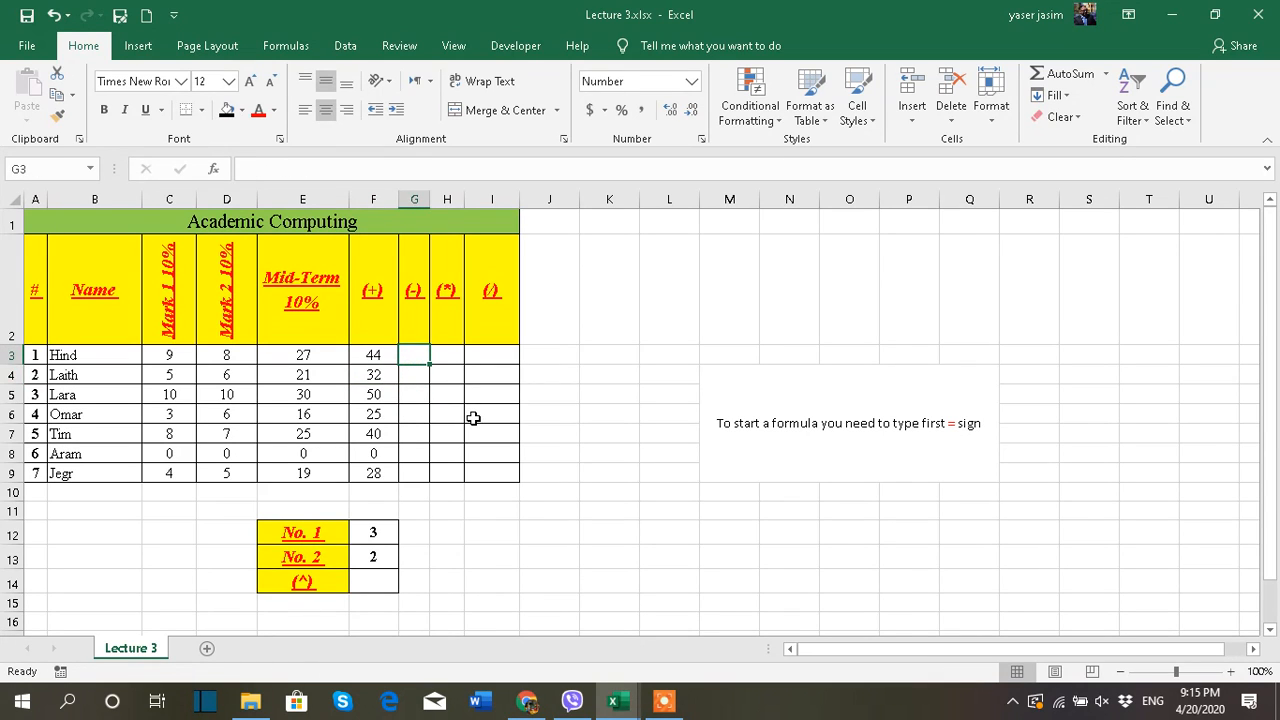
text(=)
click(314, 352)
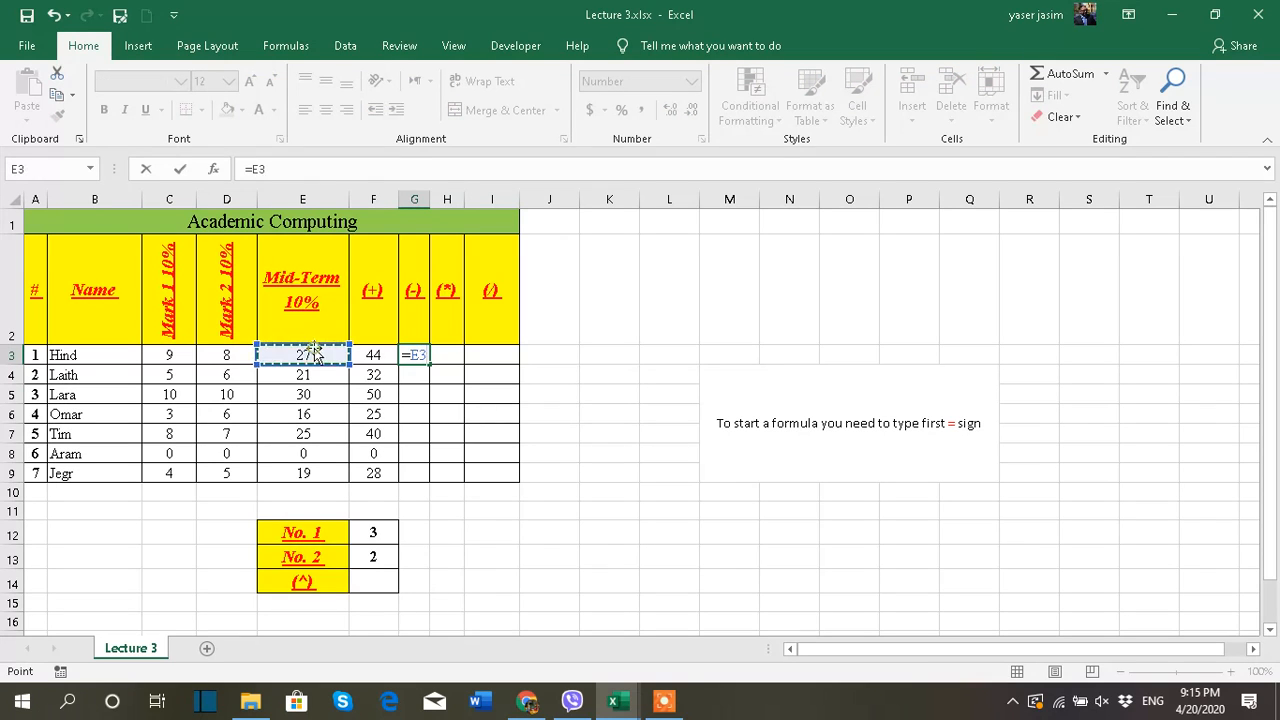
text(-)
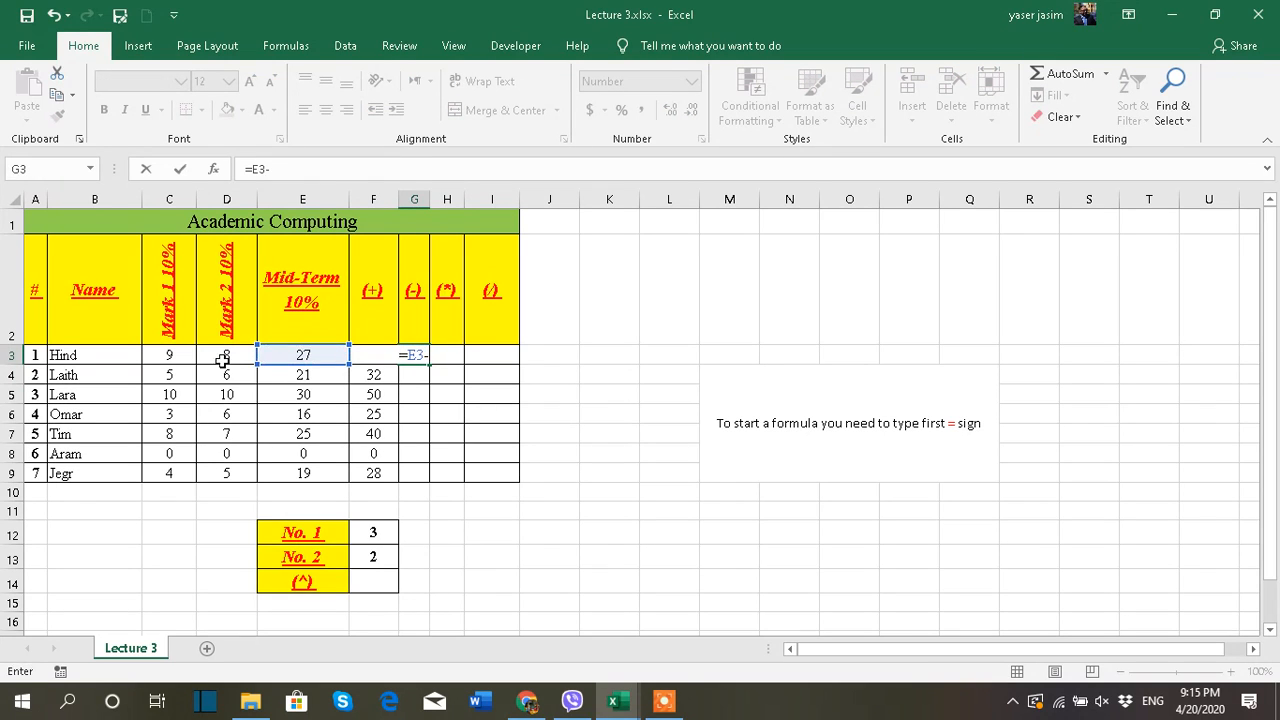
click(224, 358)
text(-)
click(189, 361)
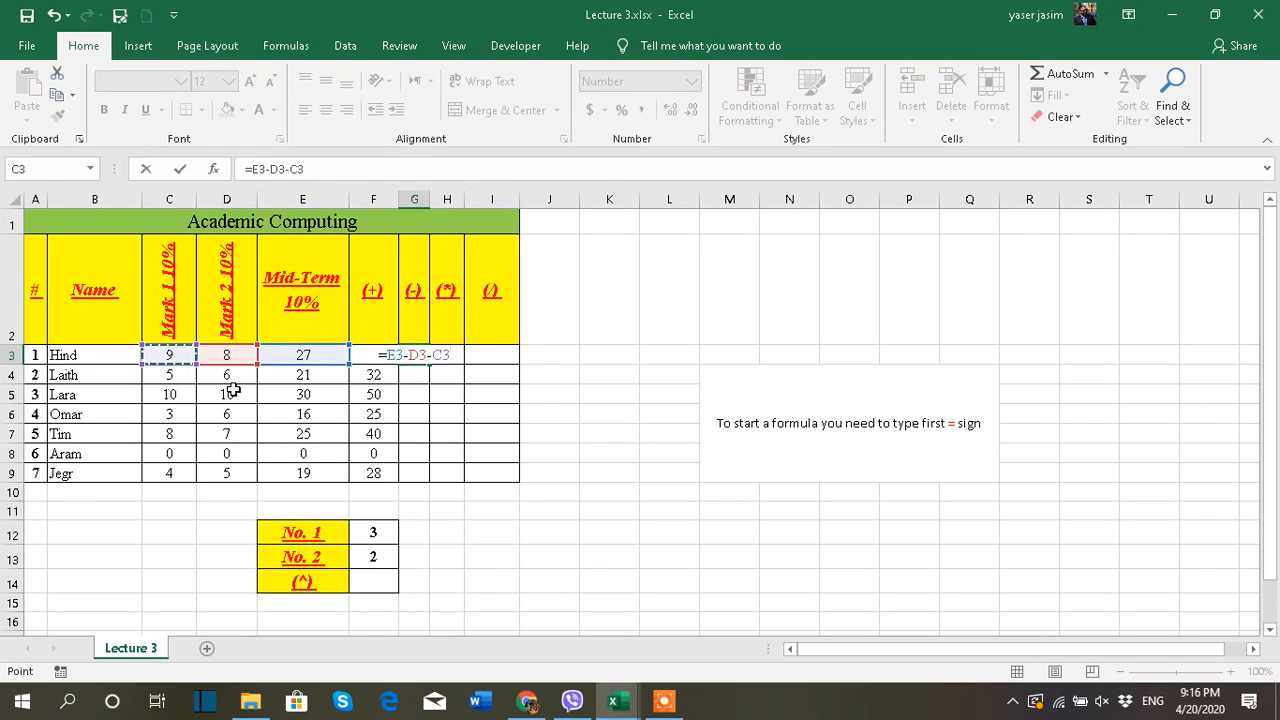
key(Return)
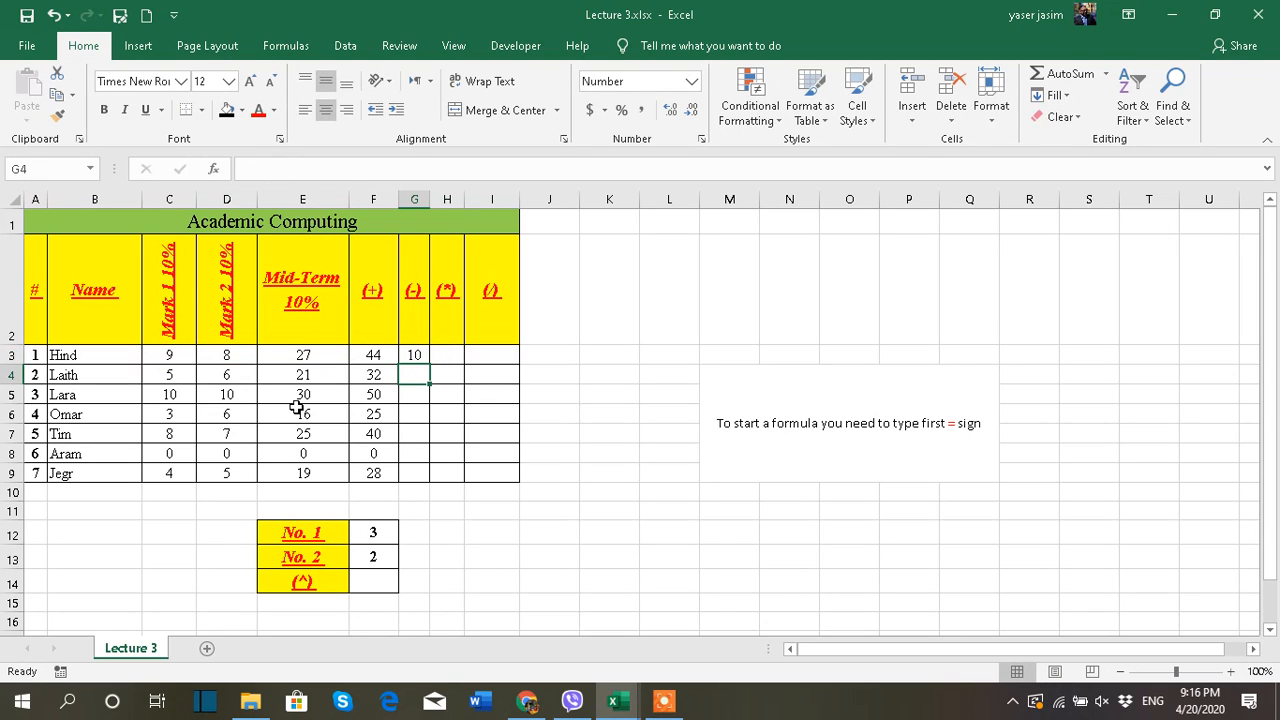
click(412, 356)
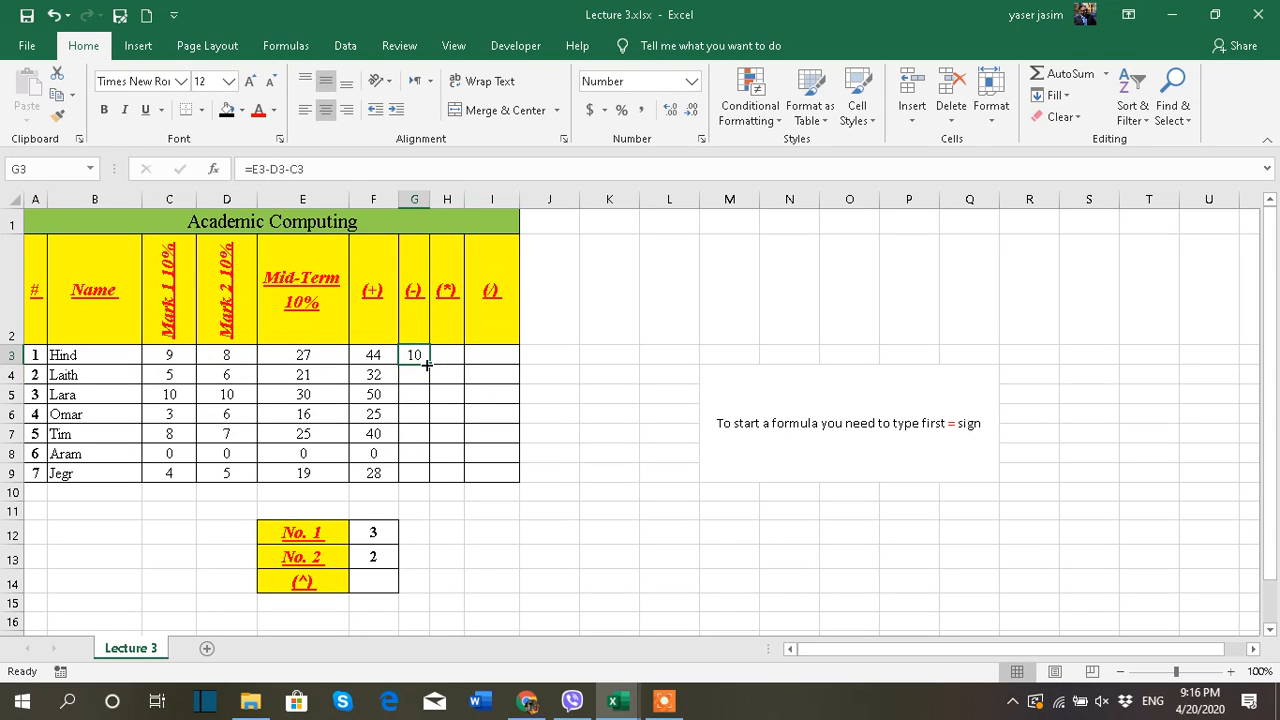
double_click(427, 366)
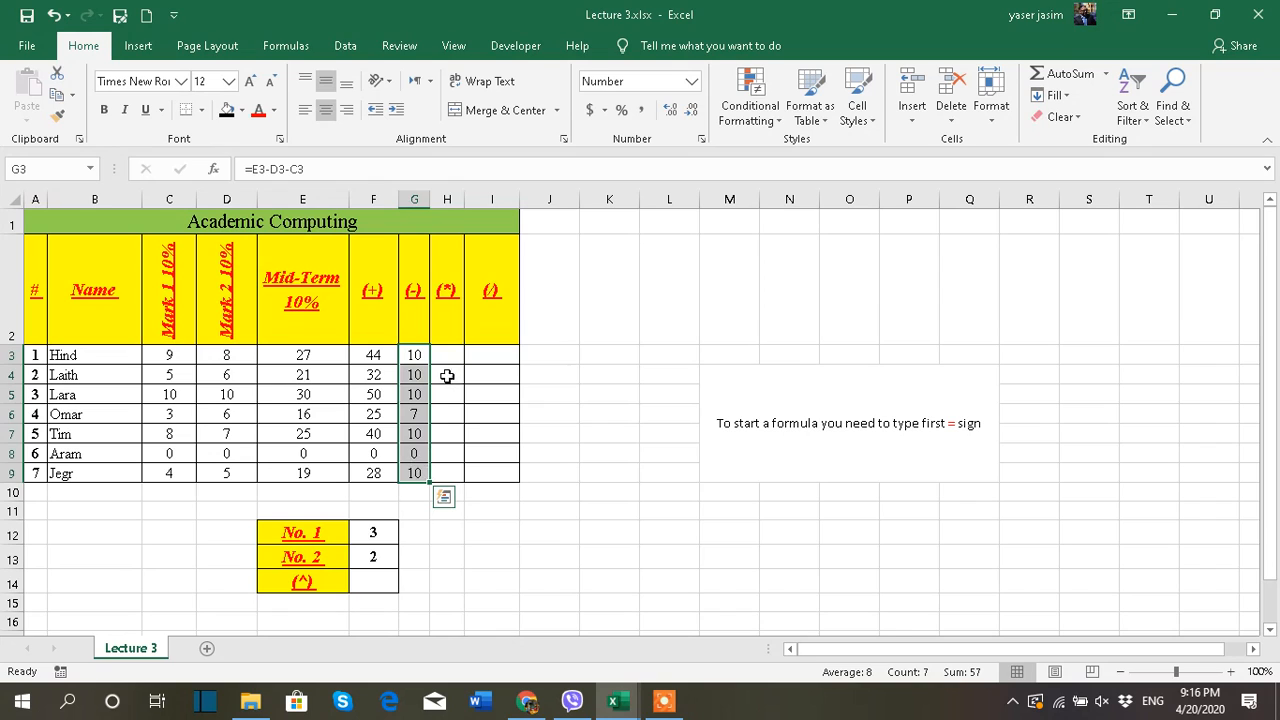
Enter the multiplication formula =C3*D3 in H3 and fill it down to H9
key(Right)
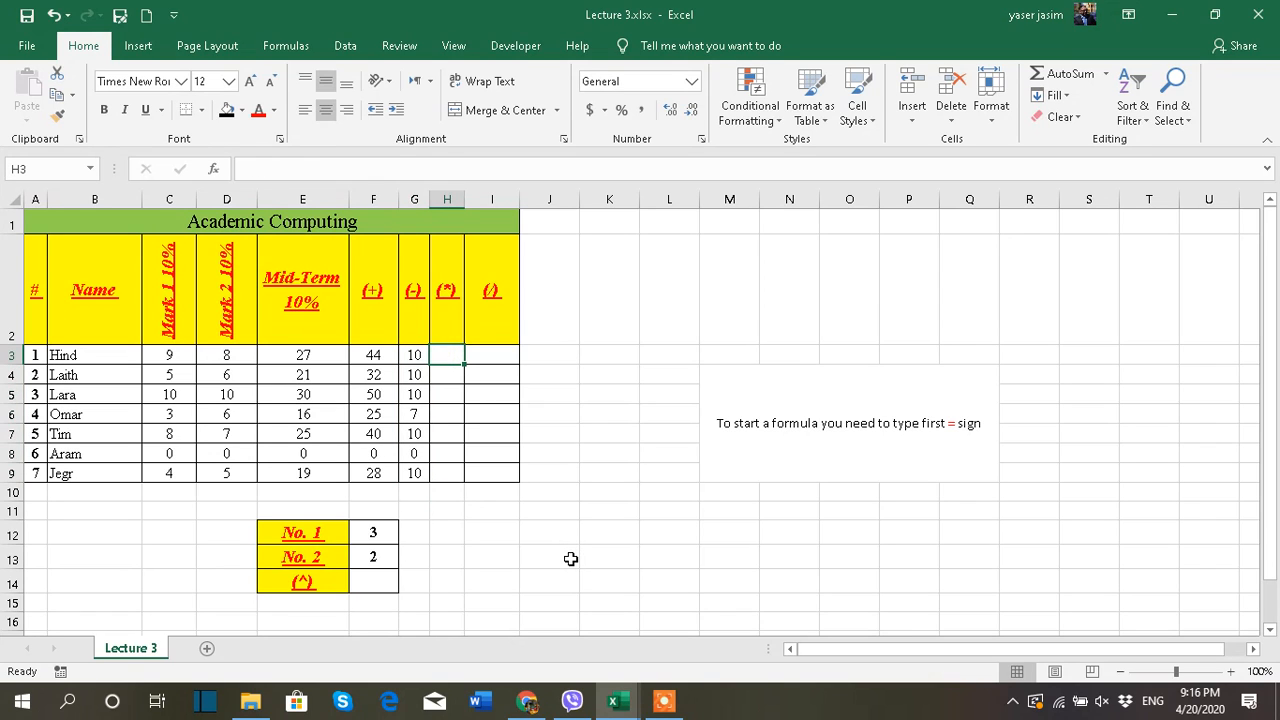
text(=)
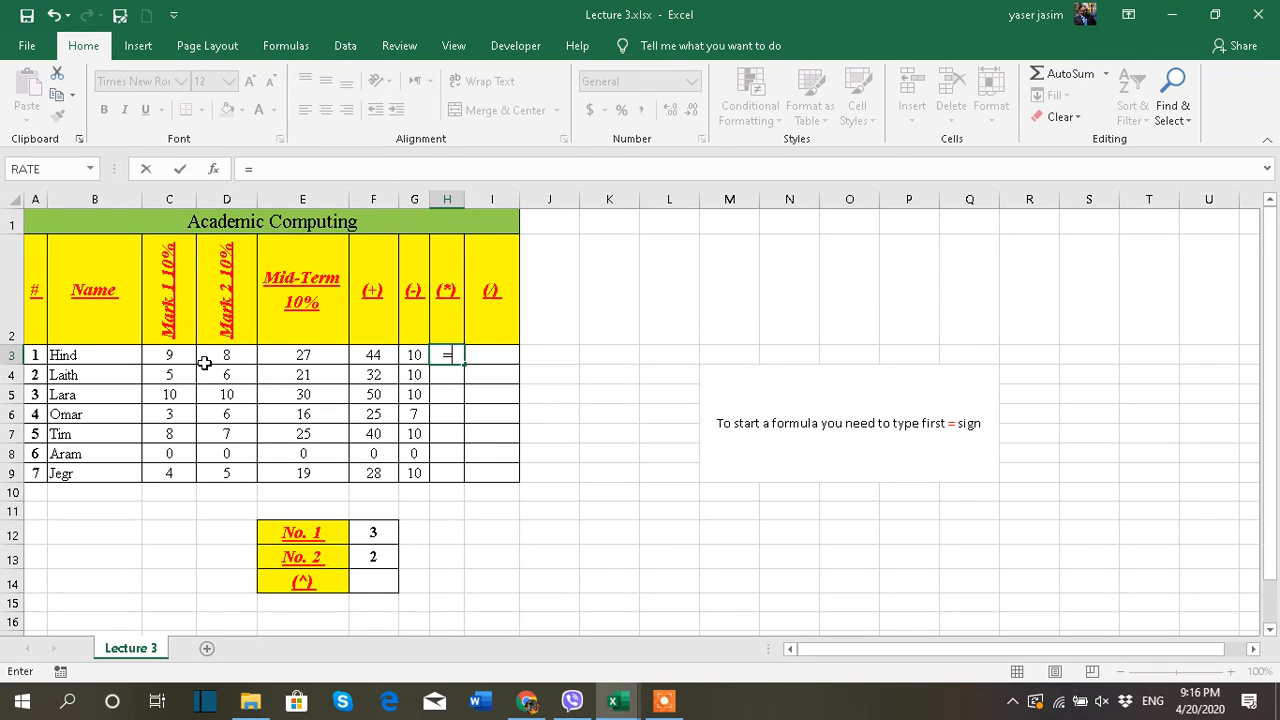
click(175, 354)
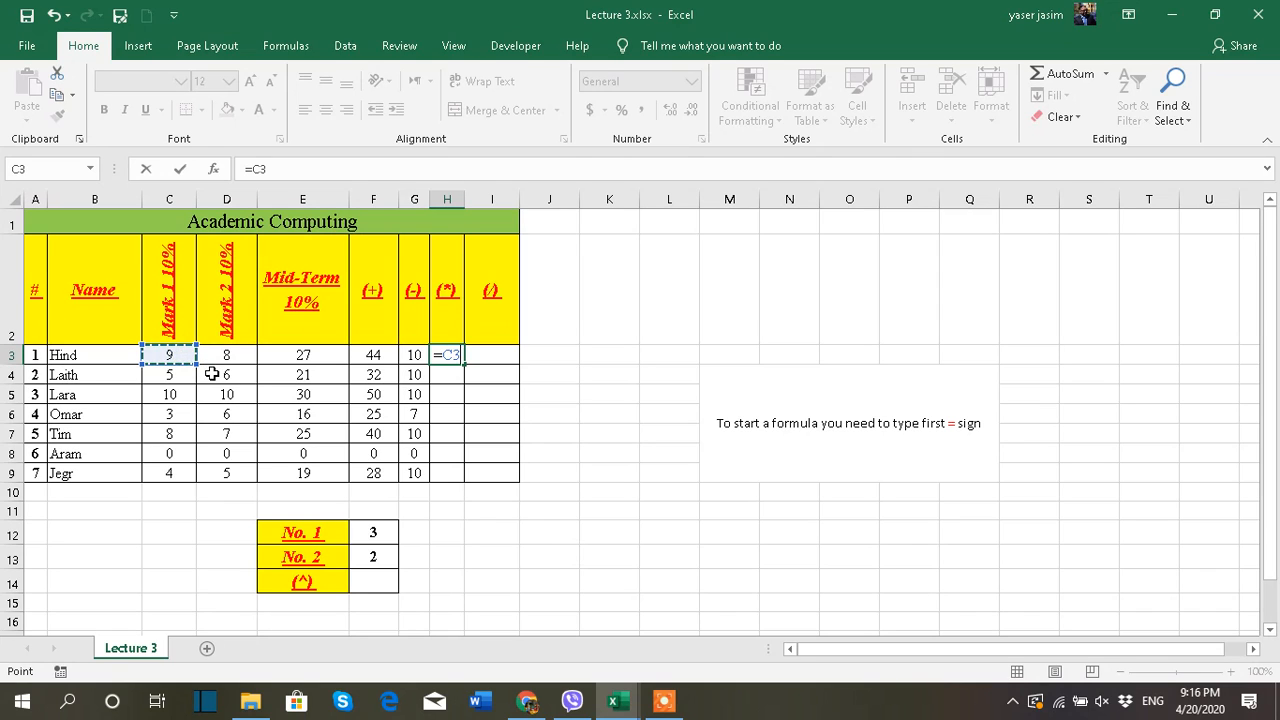
text(*)
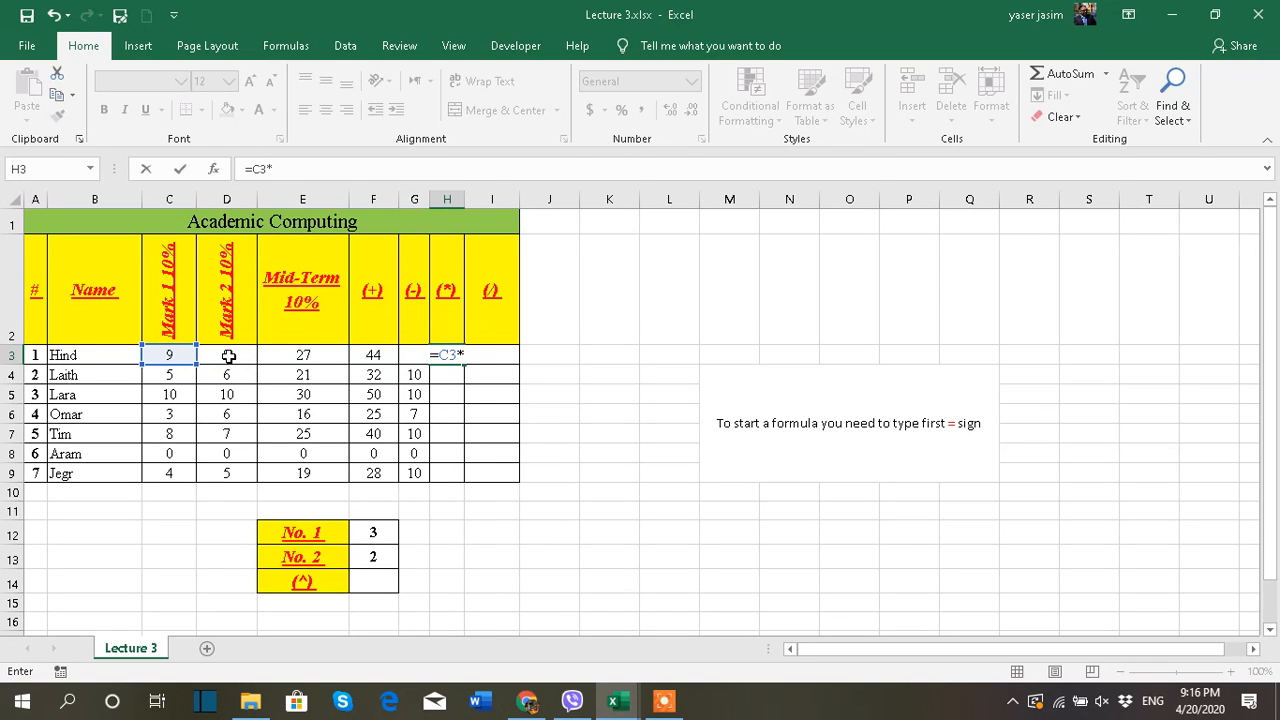
click(229, 356)
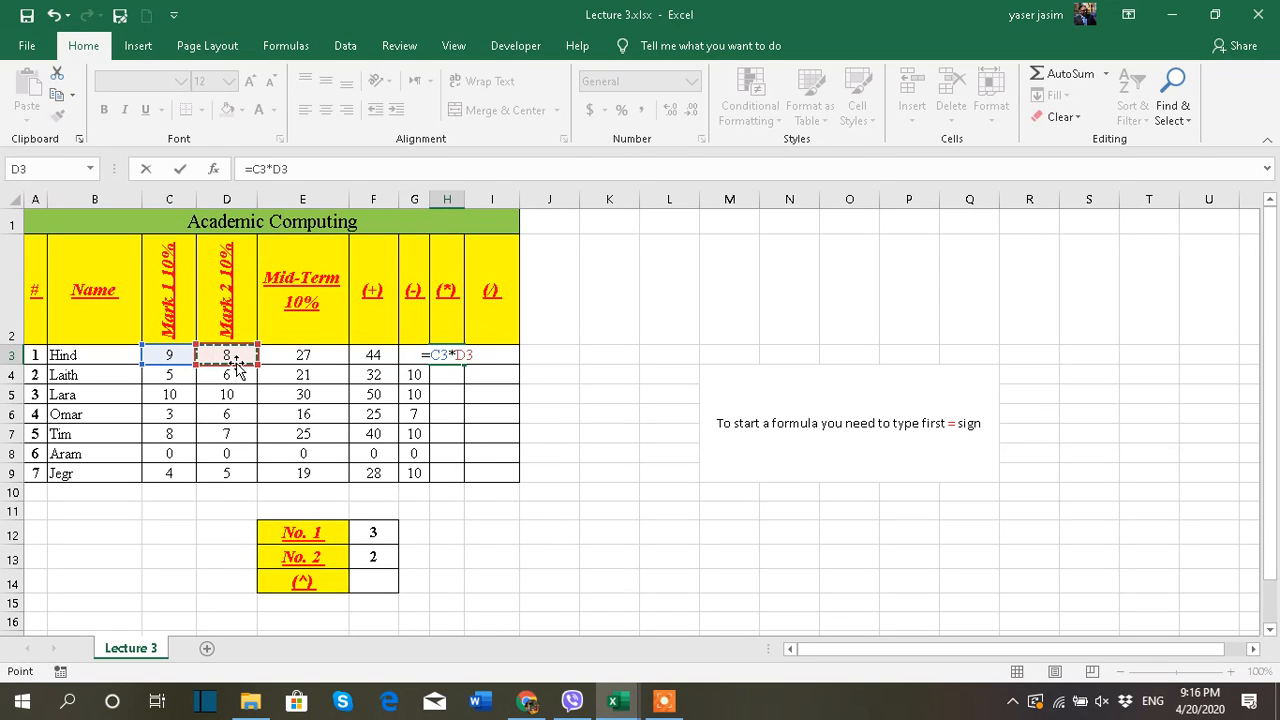
key(Return)
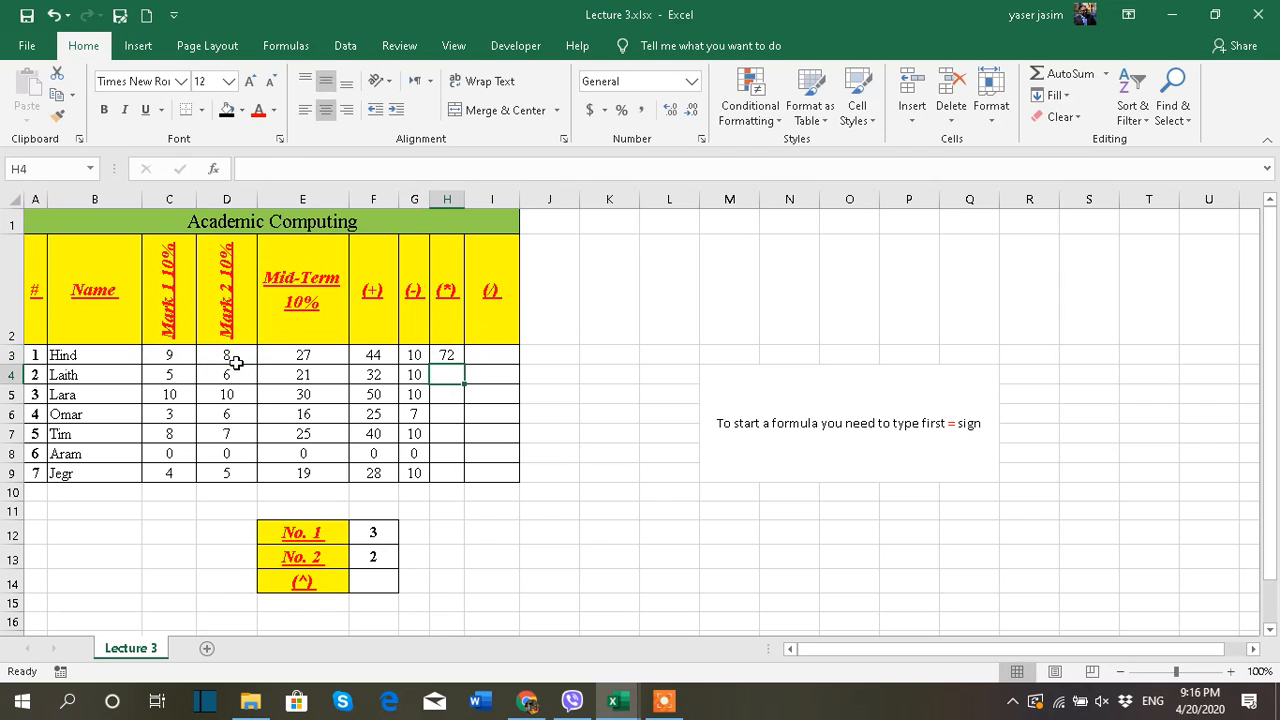
click(449, 355)
drag(462, 365, 462, 366)
double_click(462, 366)
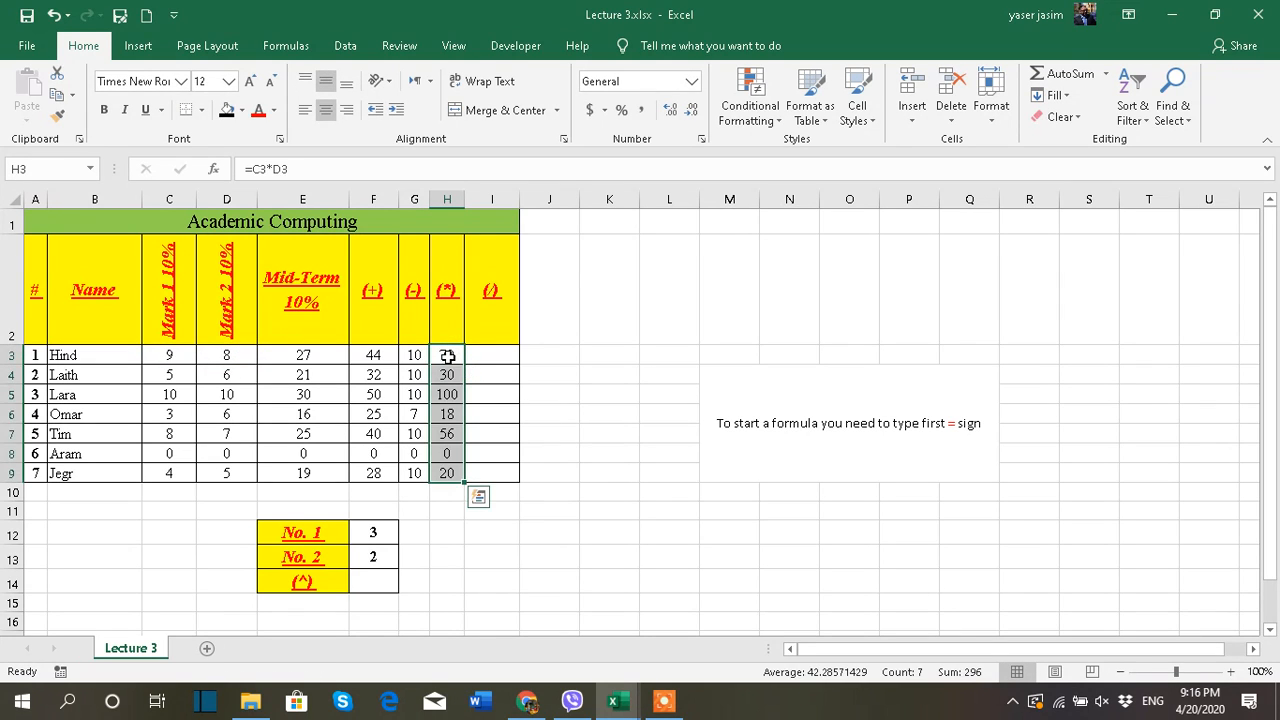
click(447, 358)
Enter the division formula =C3/D3 in I3 and fill it down to I9
click(491, 358)
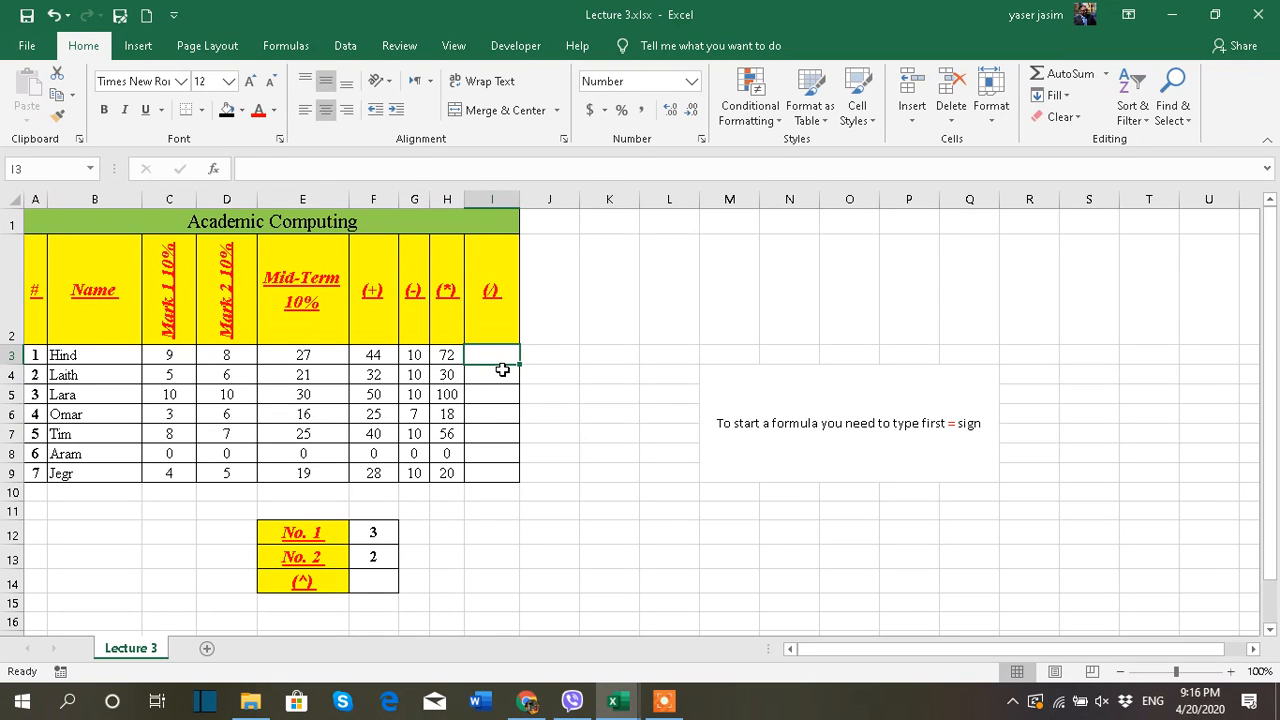
text(=)
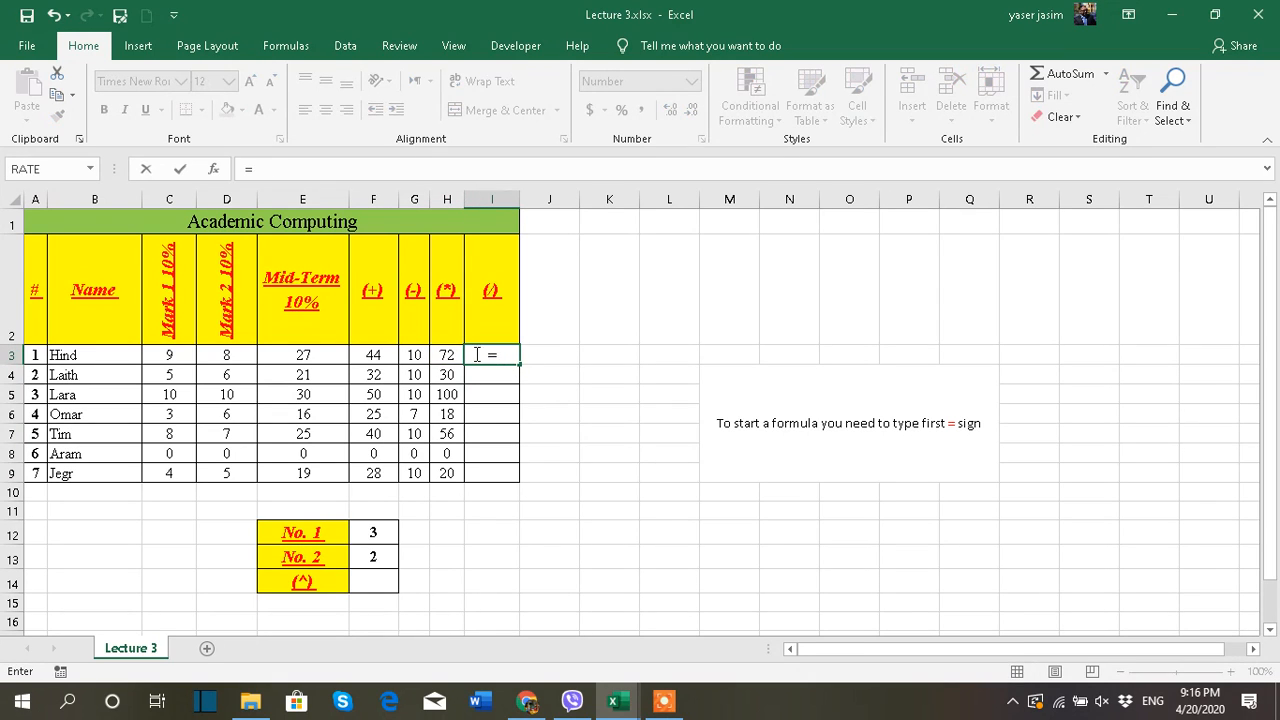
click(186, 358)
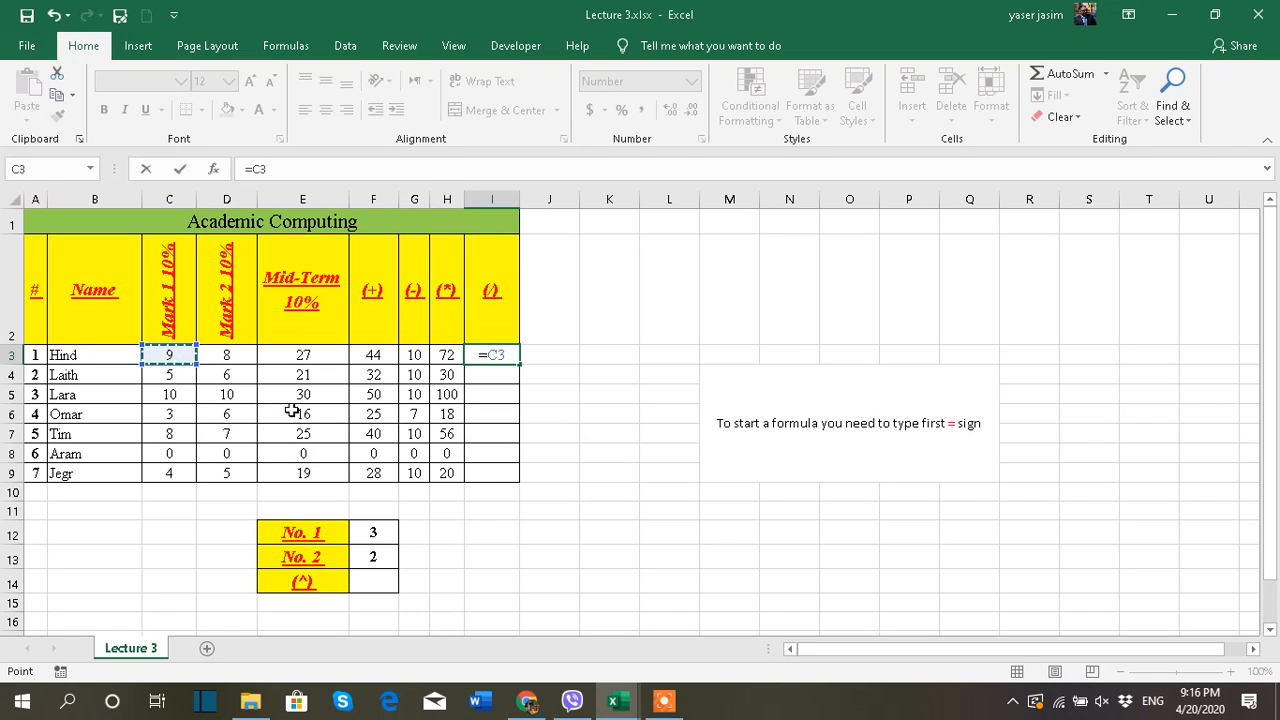
text(/)
click(242, 355)
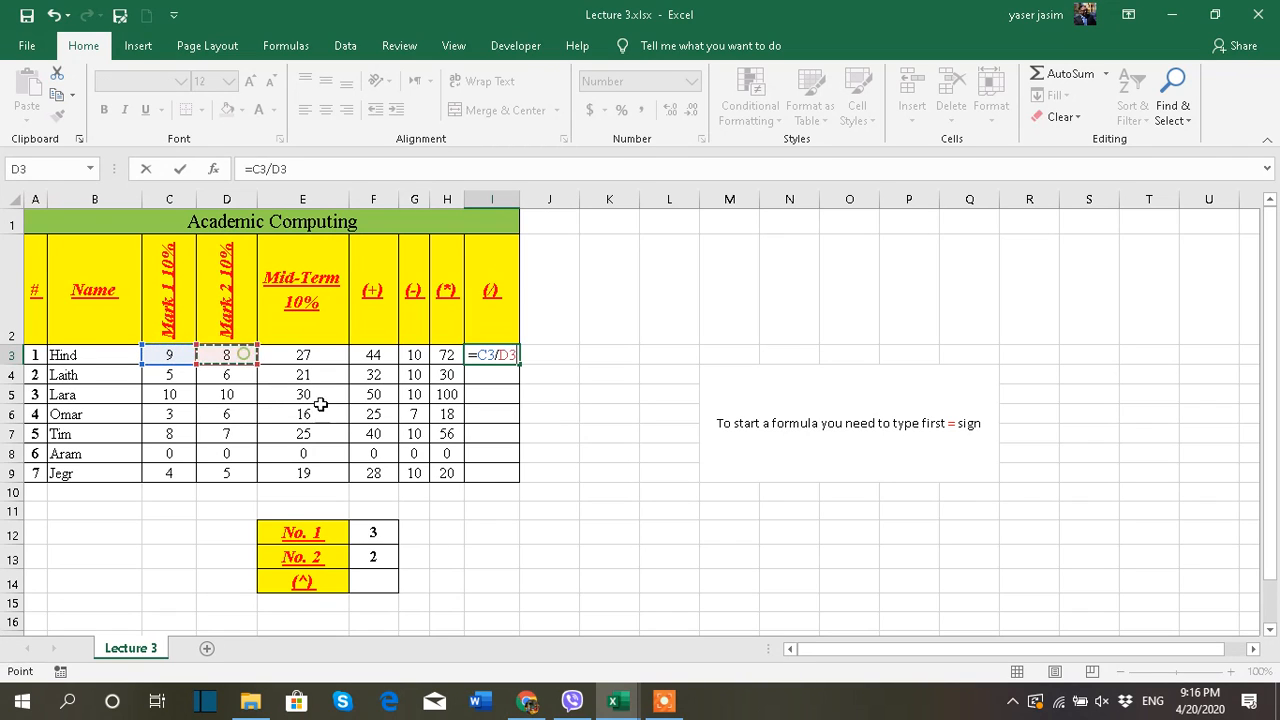
key(Return)
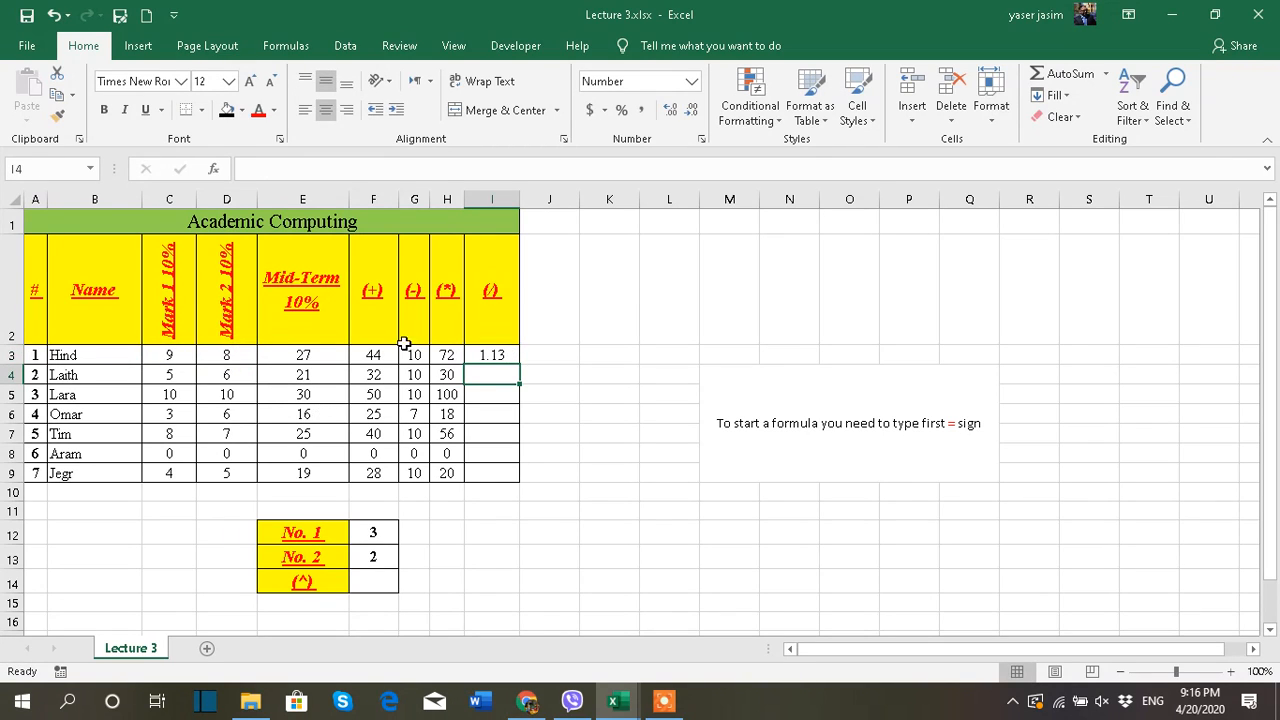
click(484, 355)
double_click(519, 364)
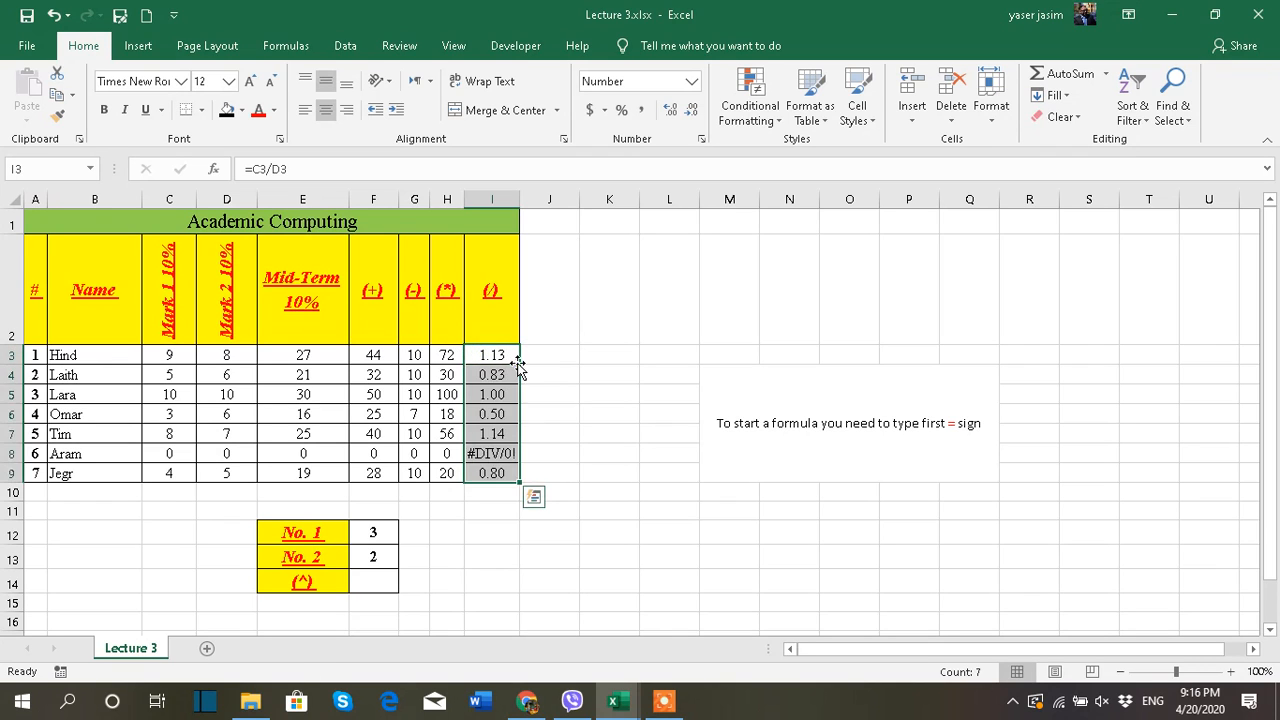
click(548, 438)
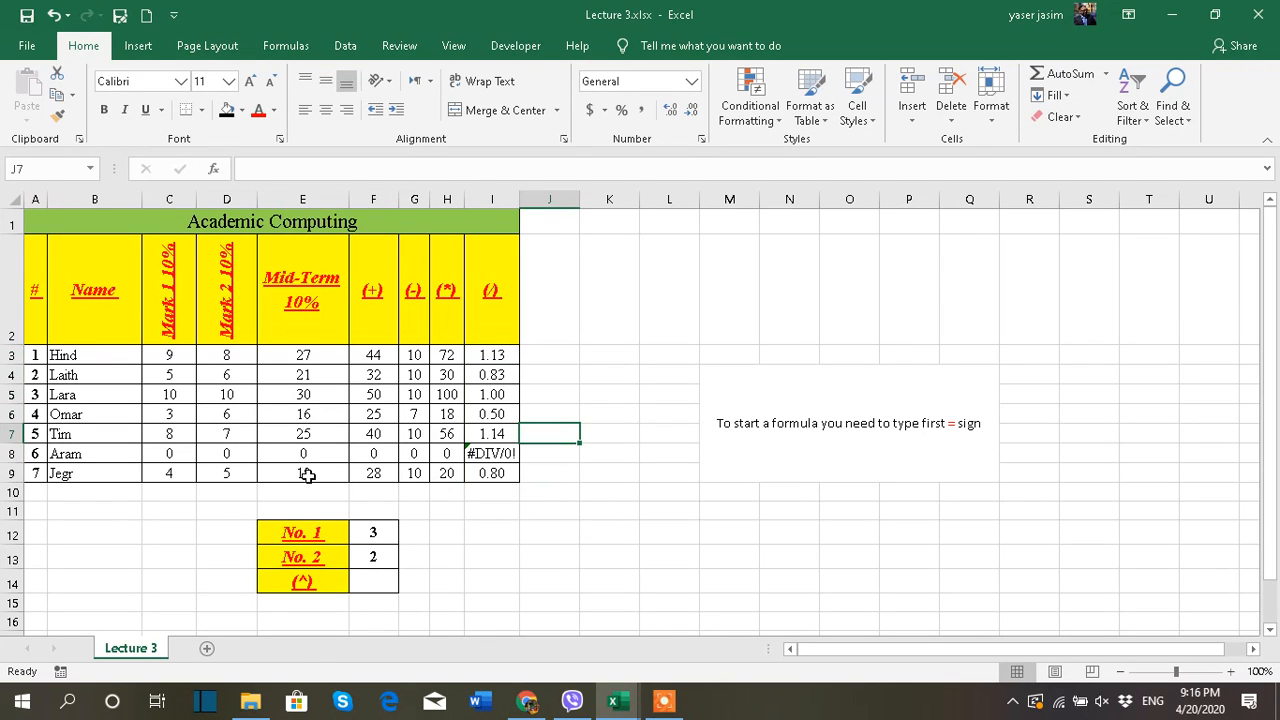
Replace the zero marks in row 8 with 1 in C8, 2 in D8 and 5 in E8
click(183, 452)
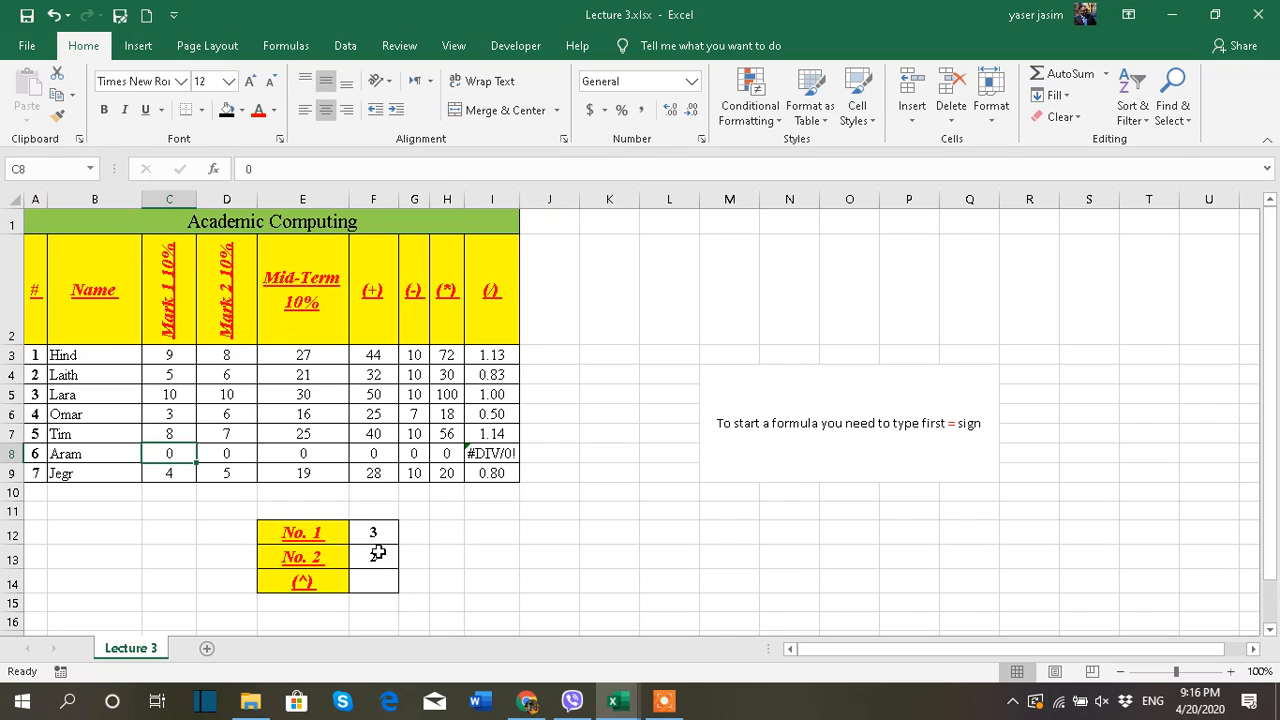
text(1)
key(Tab)
text(2)
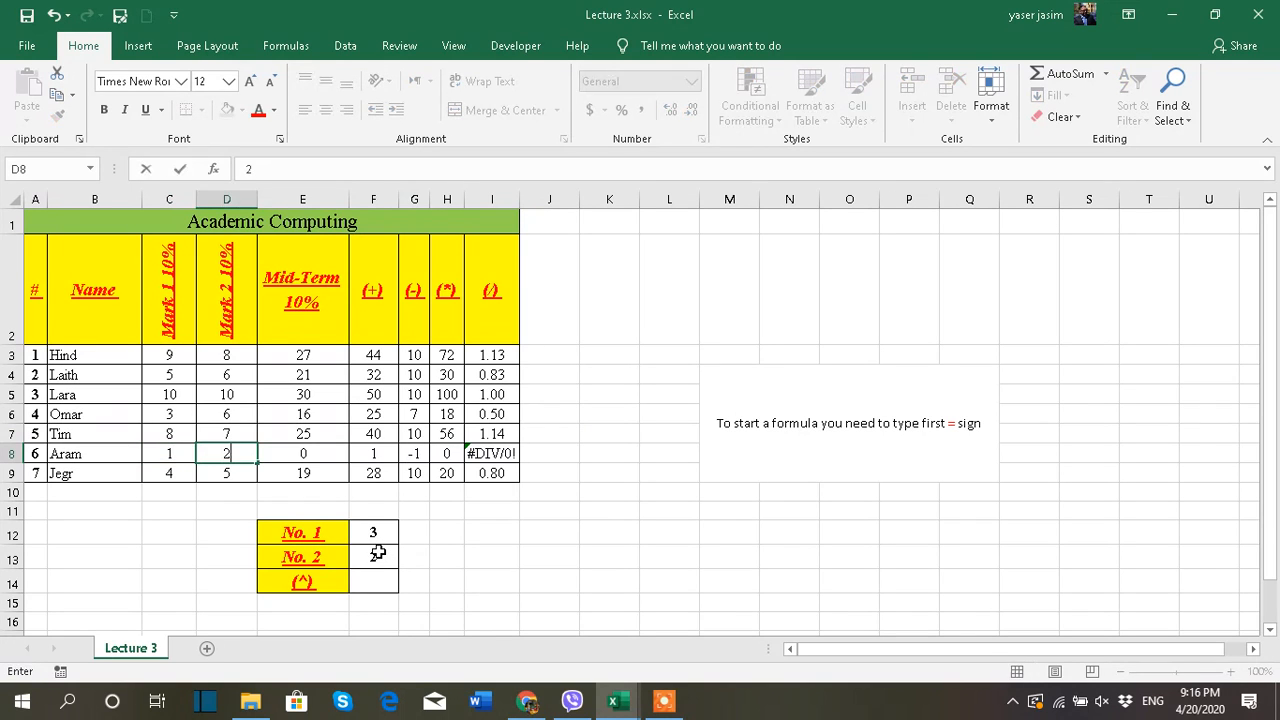
key(Tab)
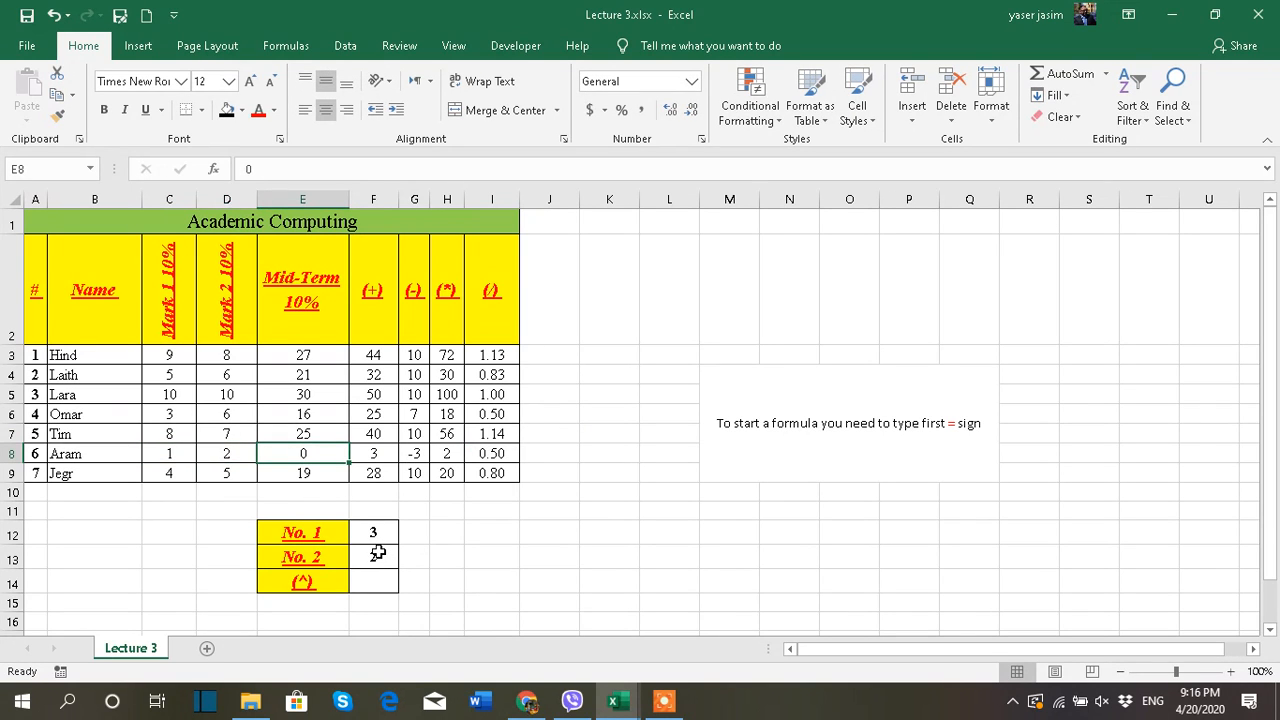
text(5)
key(Tab)
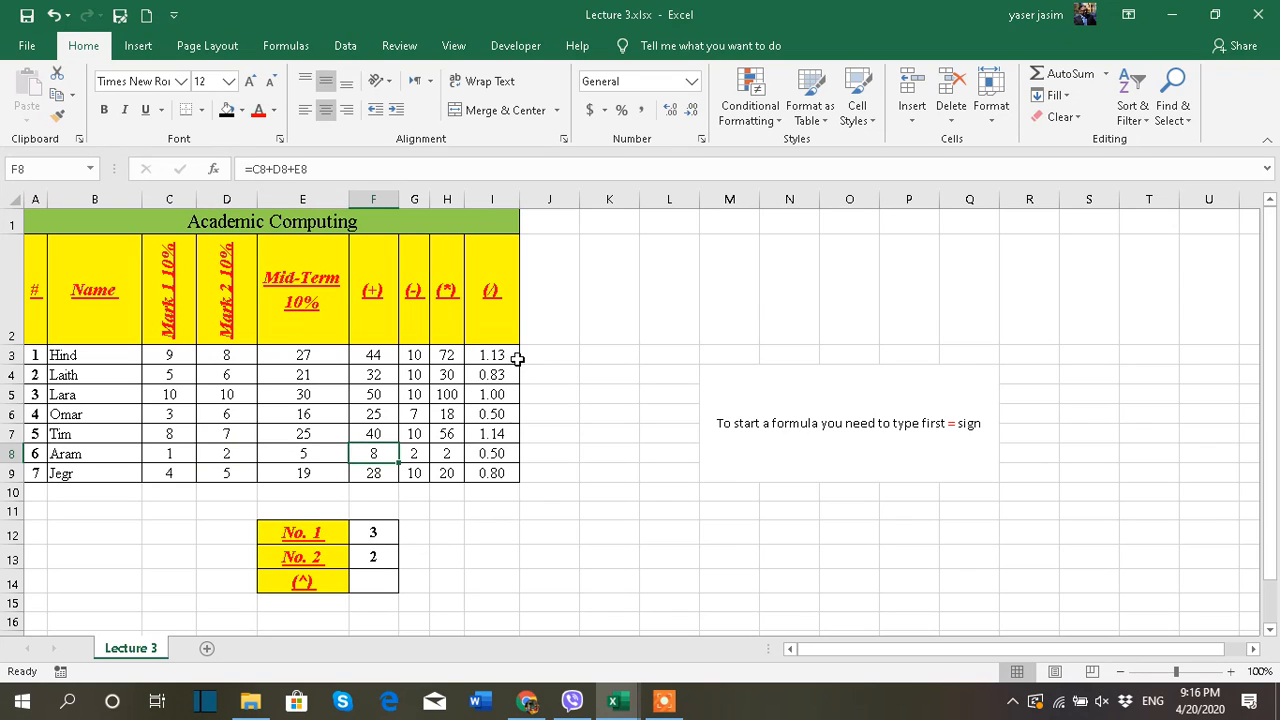
Decrease the division results in I3:I9 to zero decimal places
drag(500, 357, 509, 471)
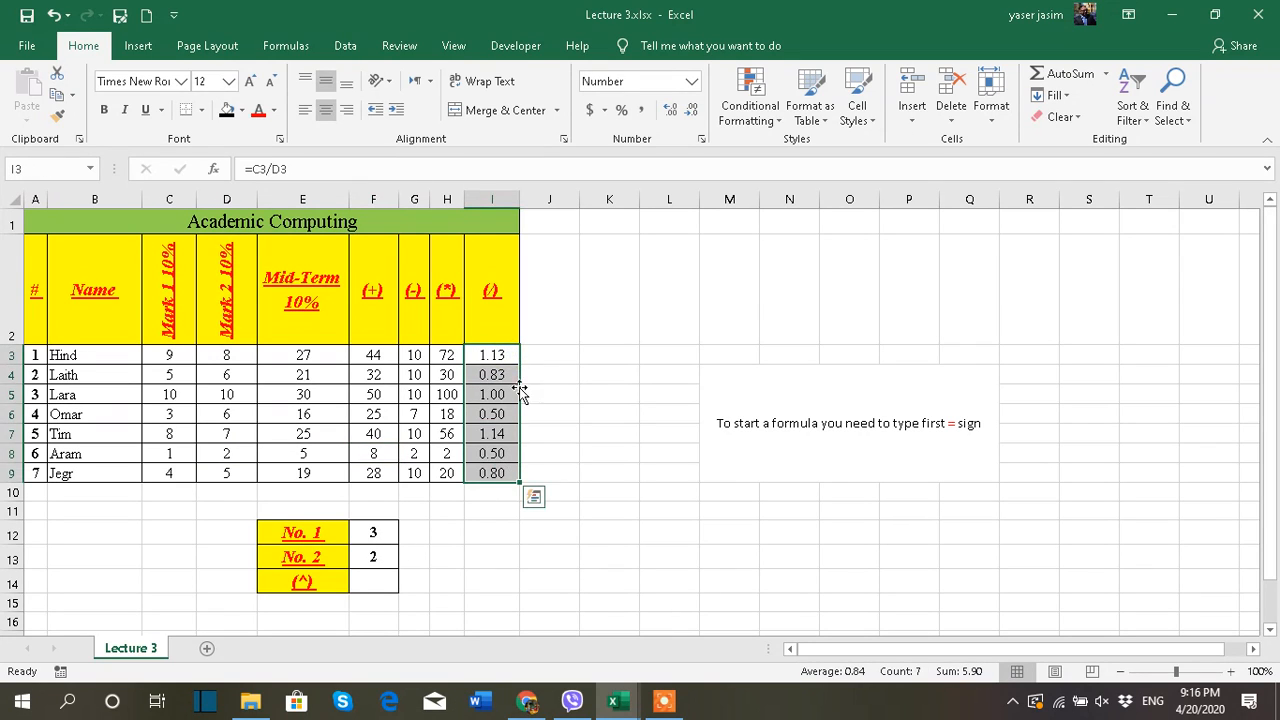
click(689, 110)
click(689, 110)
click(617, 358)
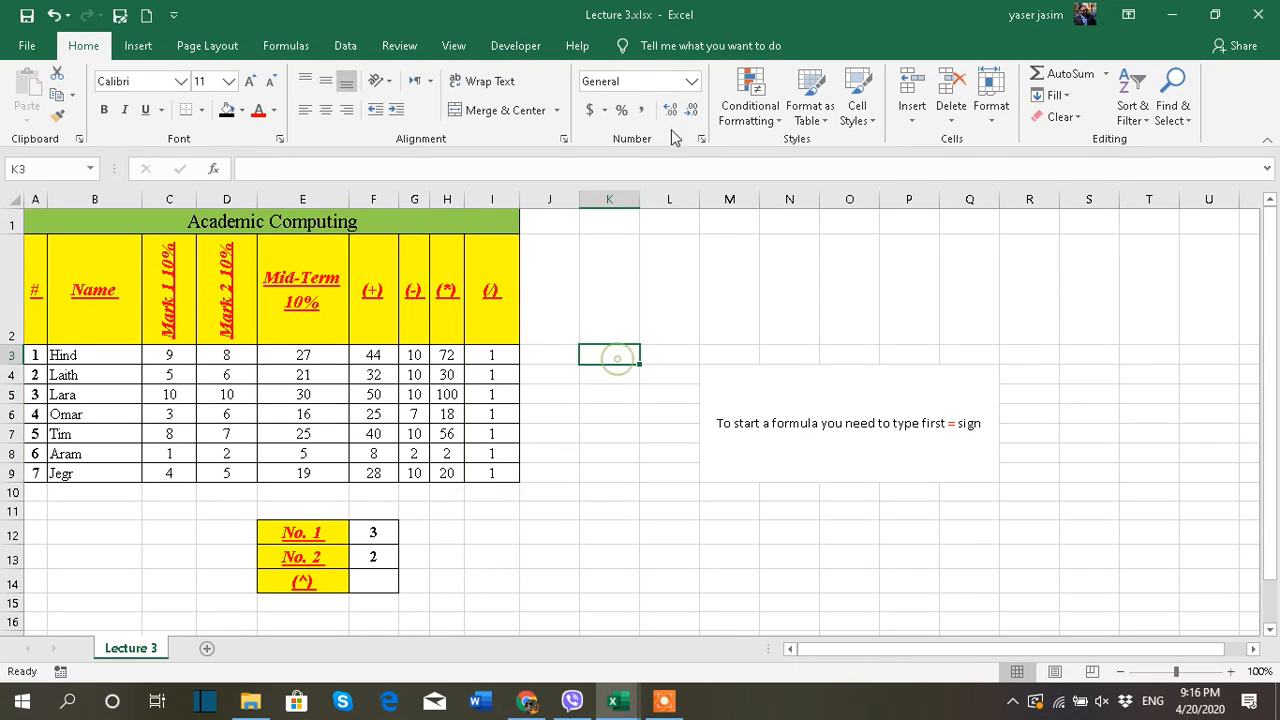
Increase the division results in I3:I9 to one decimal place
click(495, 356)
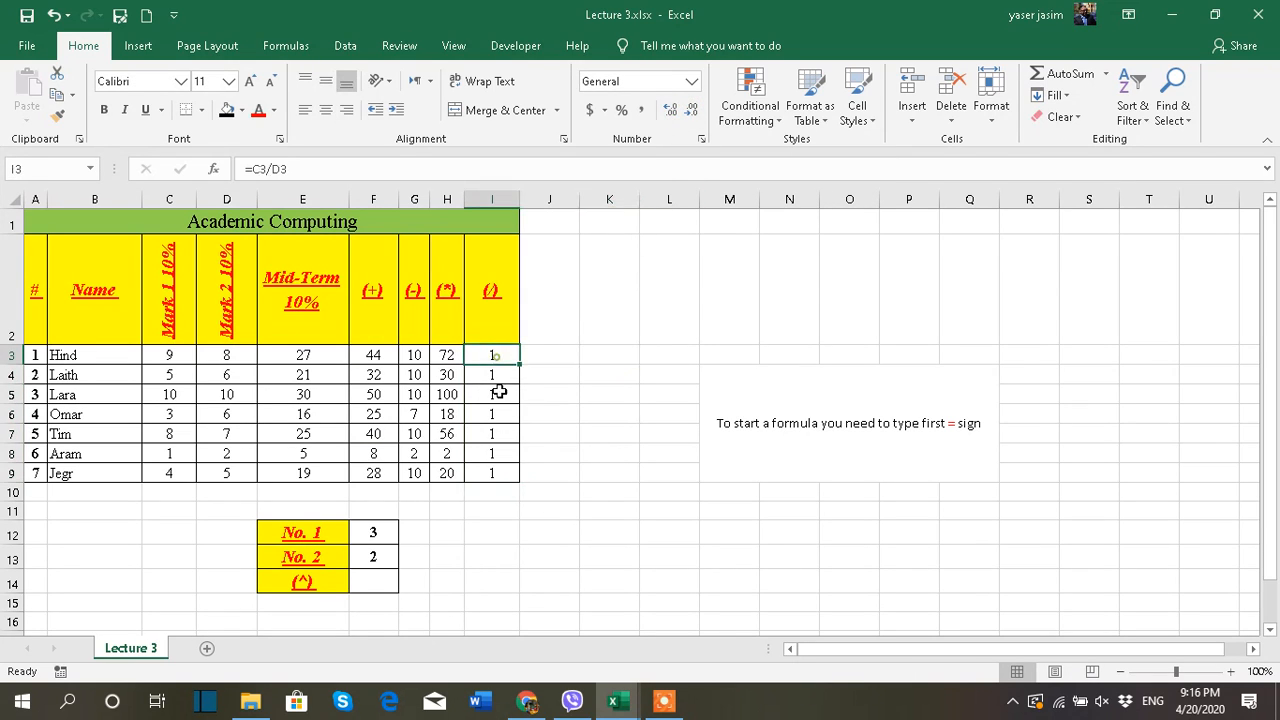
drag(498, 393, 503, 463)
click(667, 110)
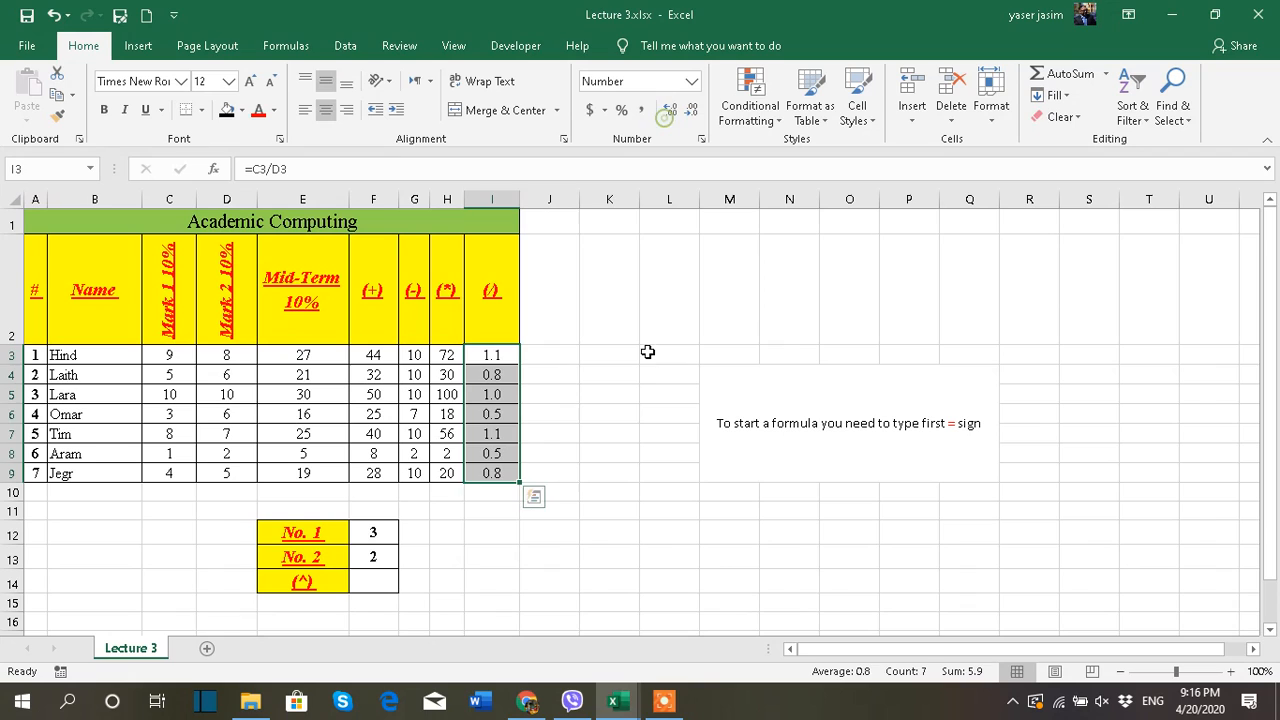
click(618, 475)
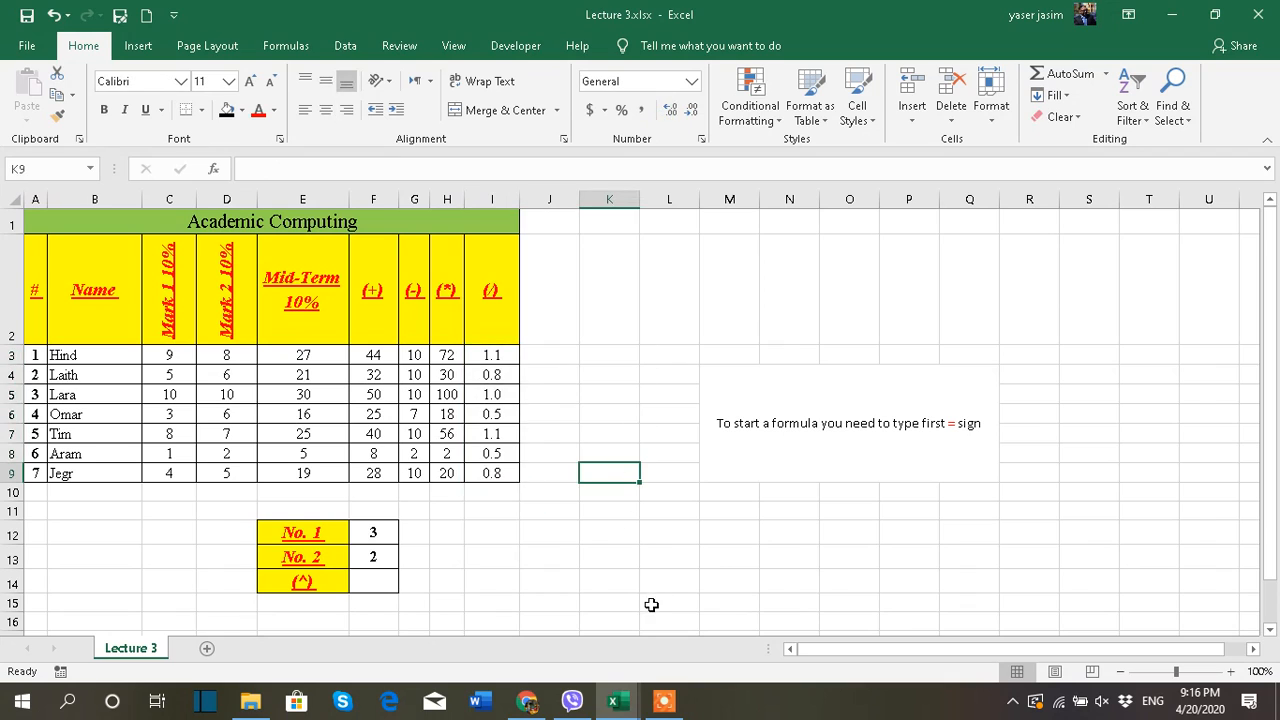
Enter the power formula =F12^F13 in F14 to raise No. 1 to the power of No. 2
click(300, 578)
click(380, 533)
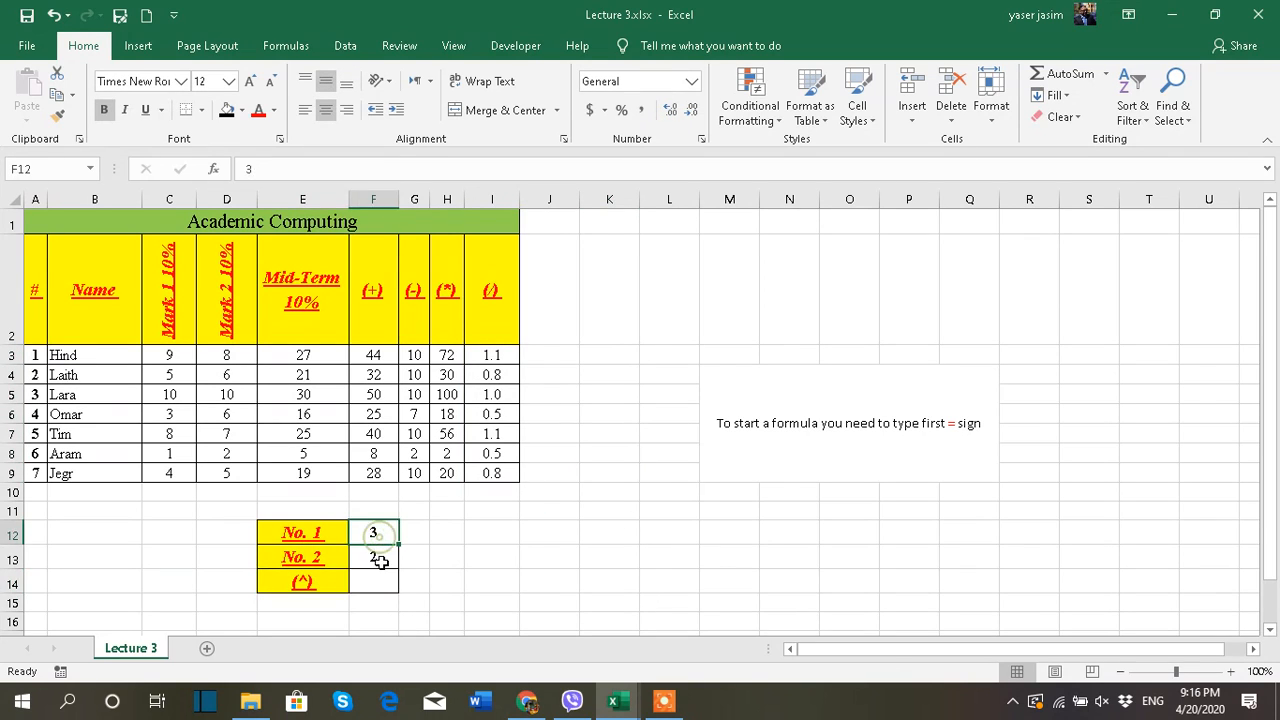
click(380, 560)
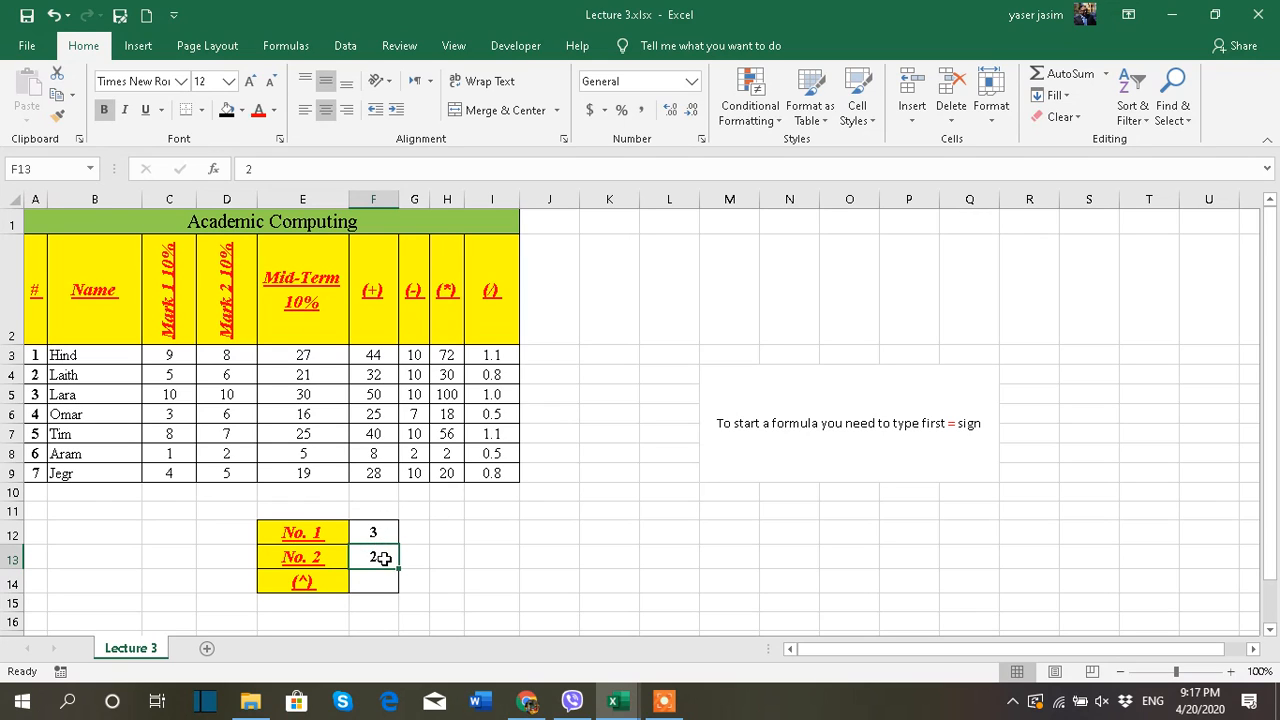
click(380, 582)
text(=)
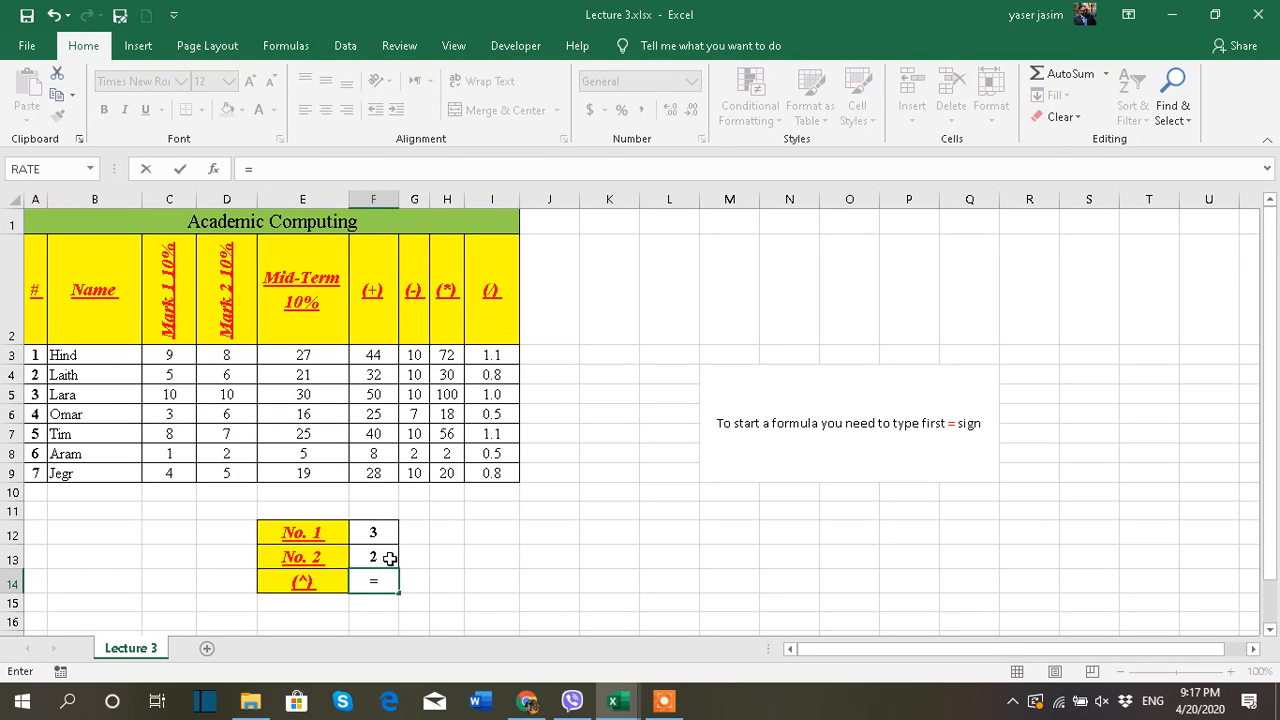
click(383, 536)
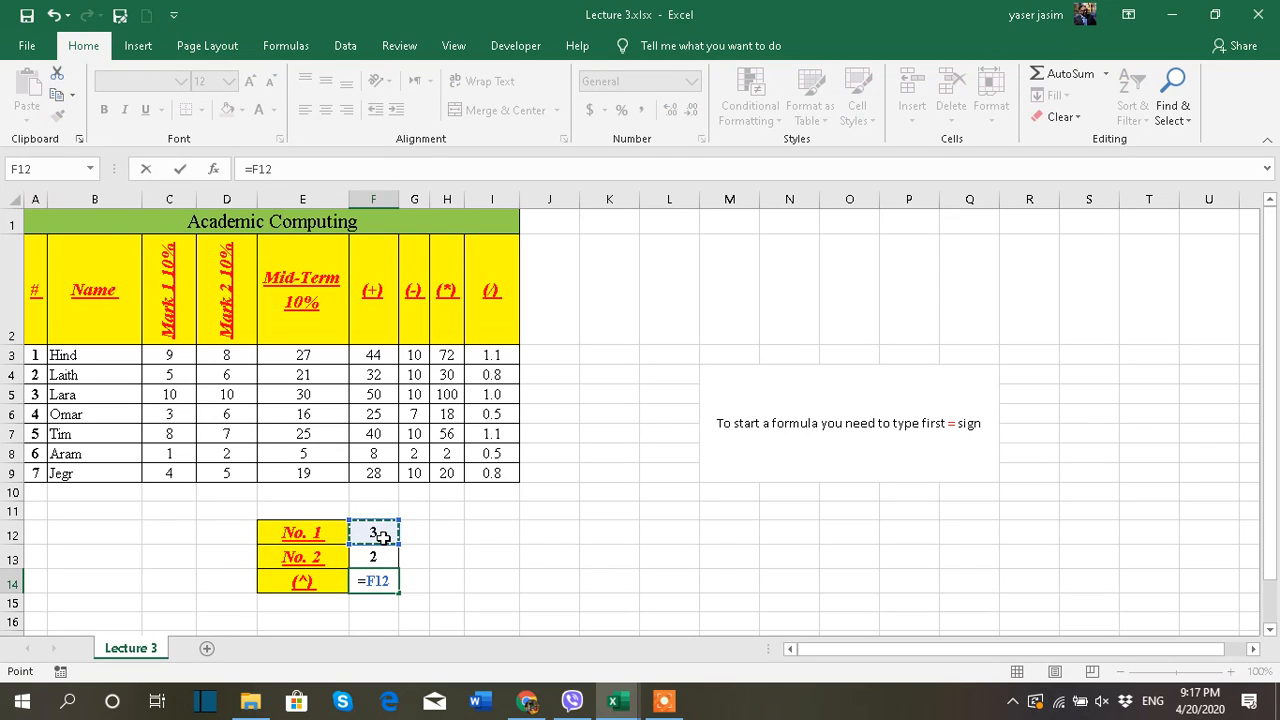
text(^)
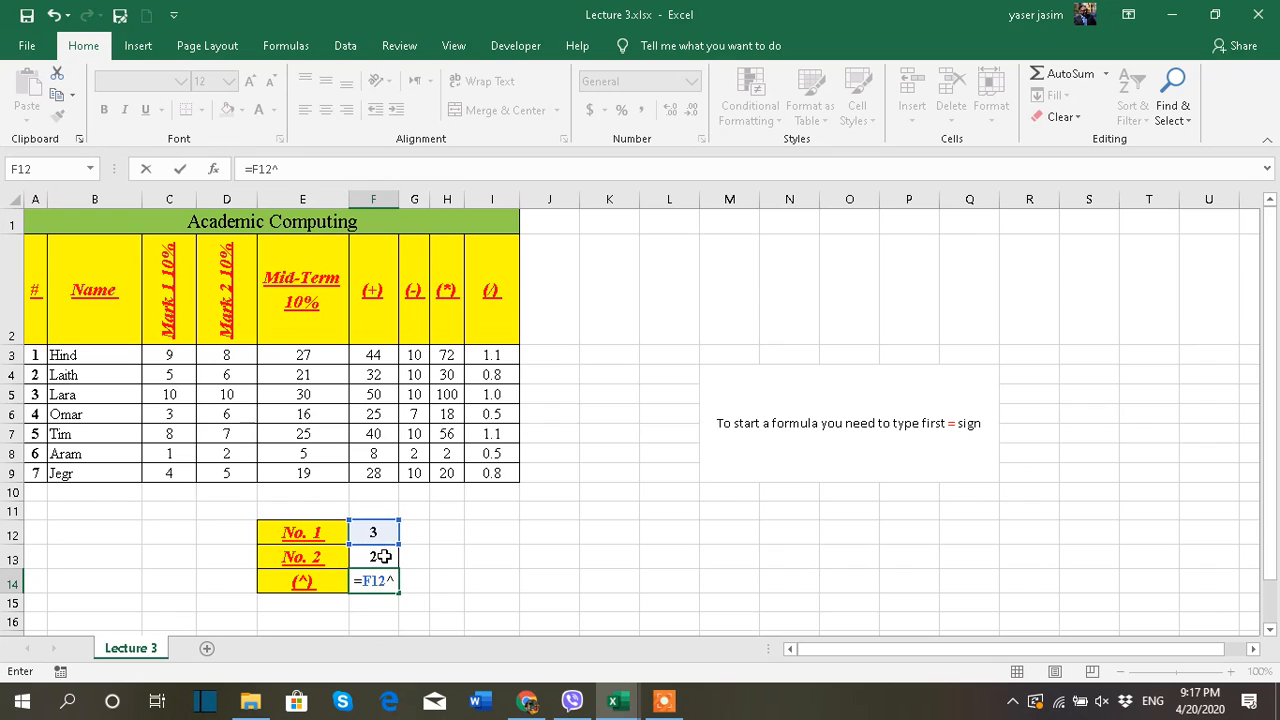
click(376, 555)
key(Return)
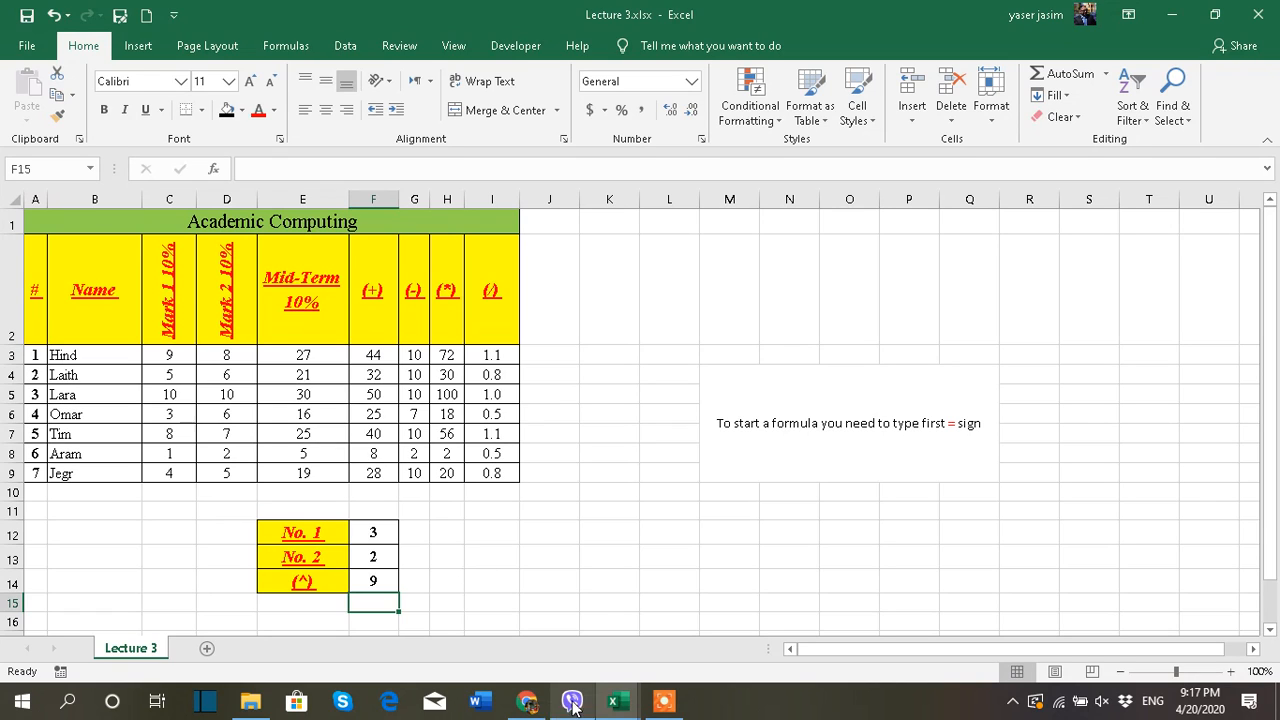
click(664, 700)
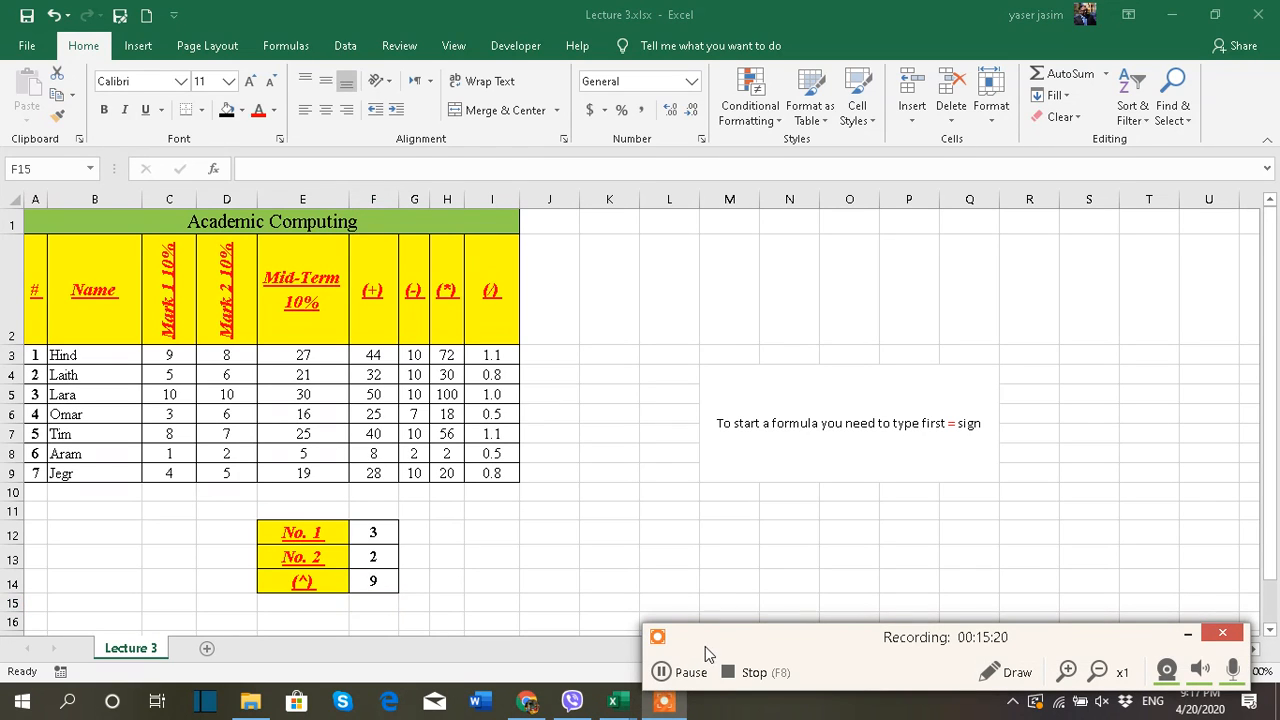